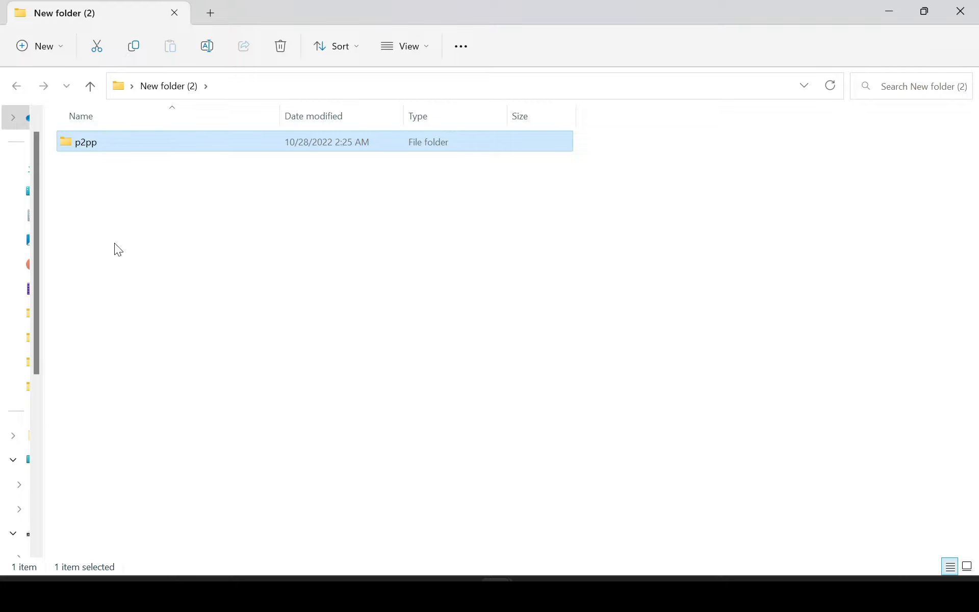
Move the p2pp folder from New folder (2) to the OS (C:) drive, replacing the files in the destination
left_click(924, 12)
left_click_drag(619, 36, 533, 36)
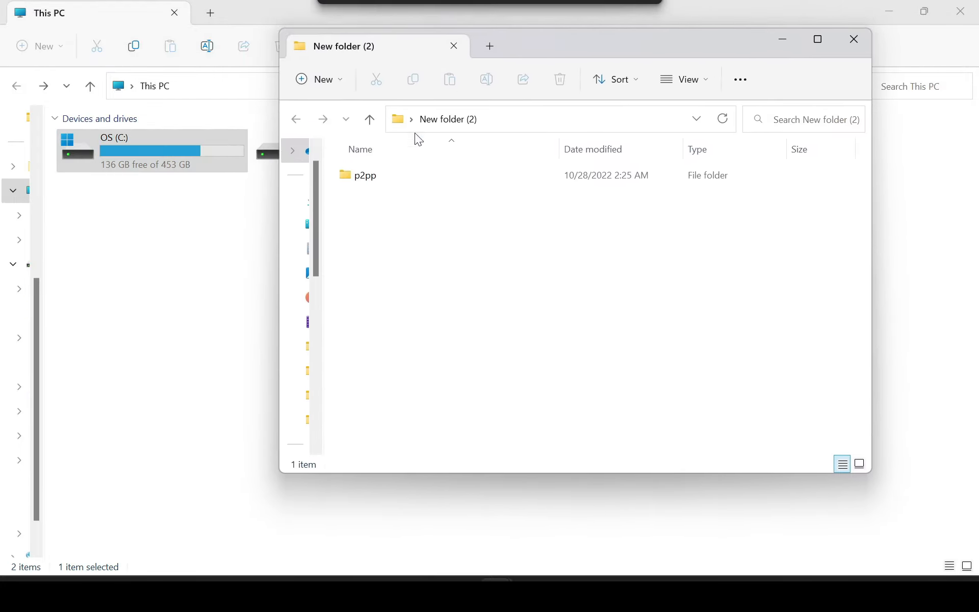
left_click_drag(362, 175, 130, 151)
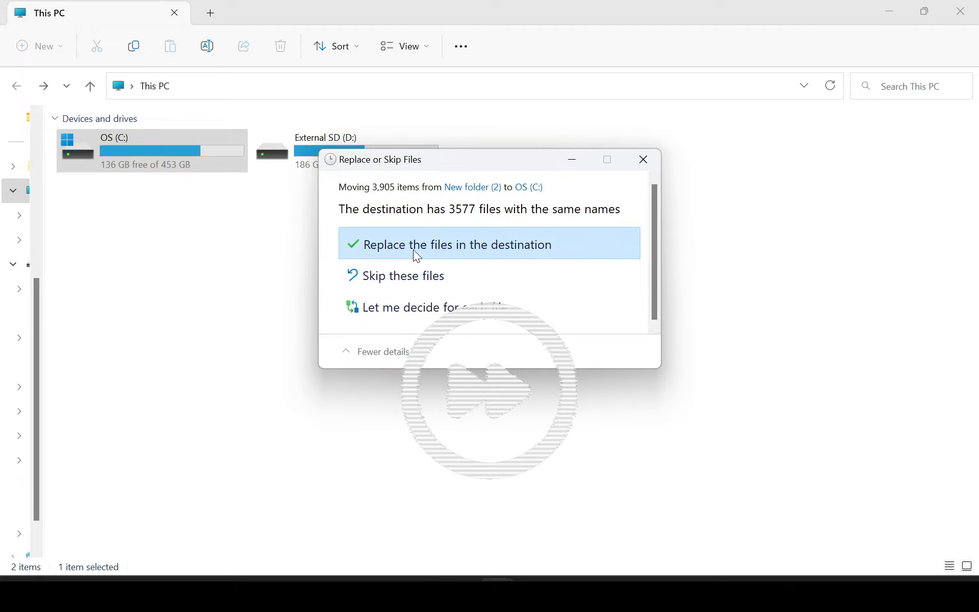
left_click(413, 248)
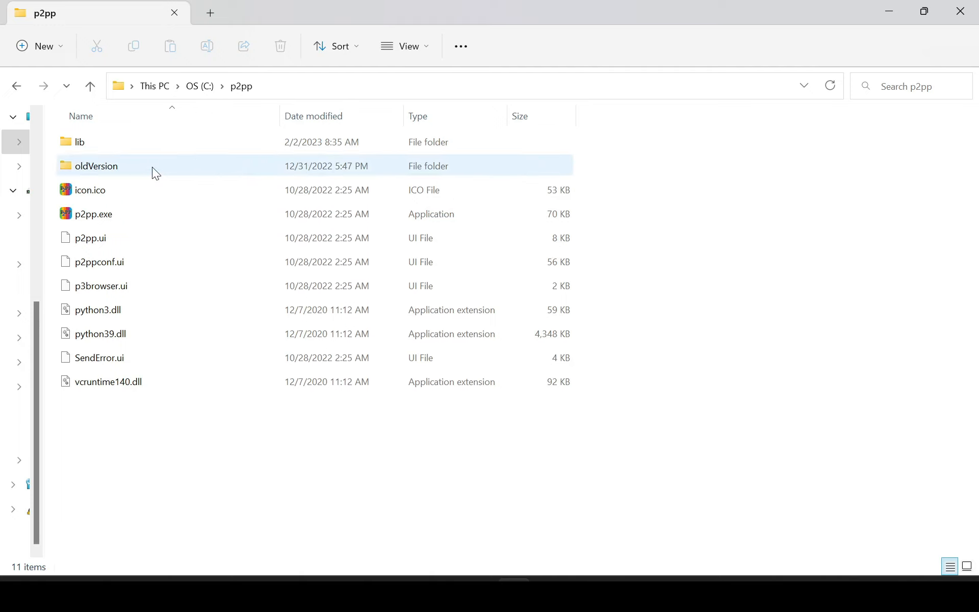
Check the full path of the p2pp folder on the C: drive
mouse_move(152, 167)
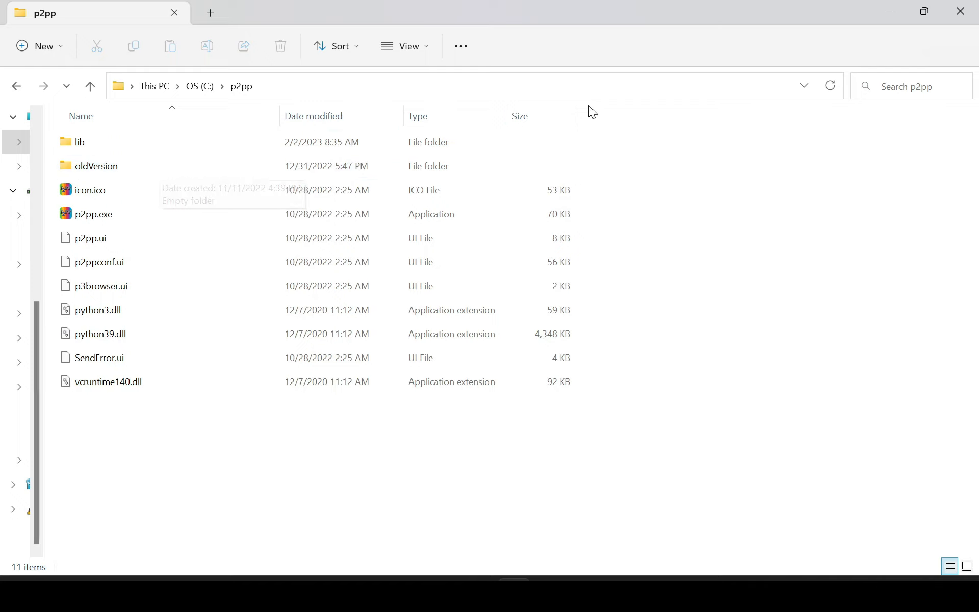
left_click(616, 87)
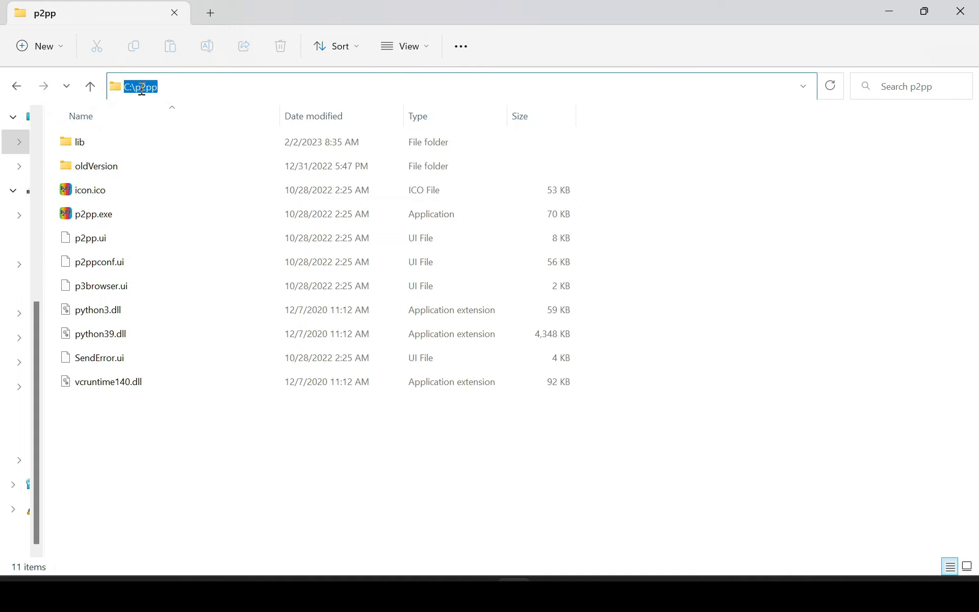
left_click(200, 522)
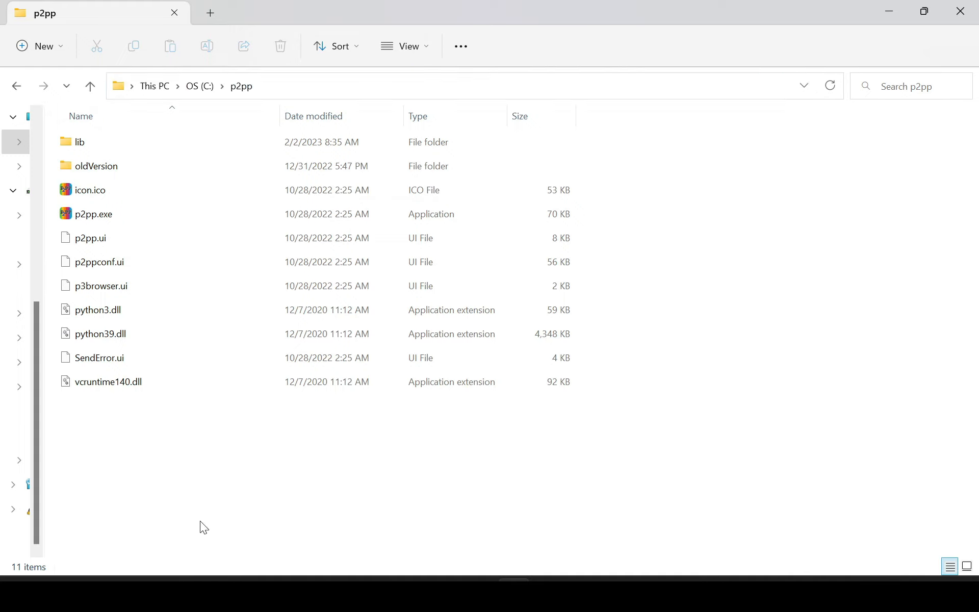
Run p2pp.exe, highlight the post-processing script path it gives for PrusaSlicer, and exit P2PP
double_click(116, 213)
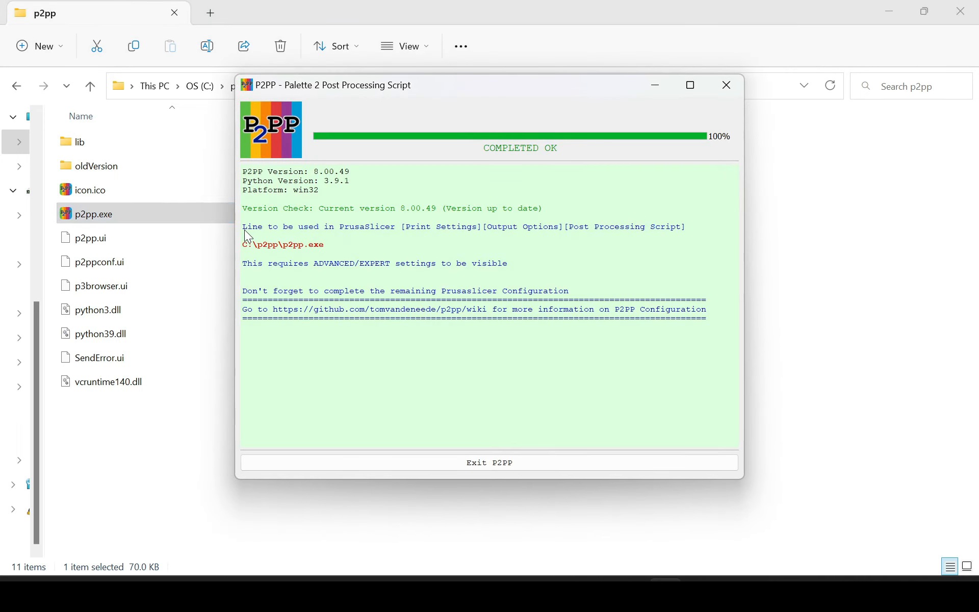
left_click_drag(243, 225, 248, 249)
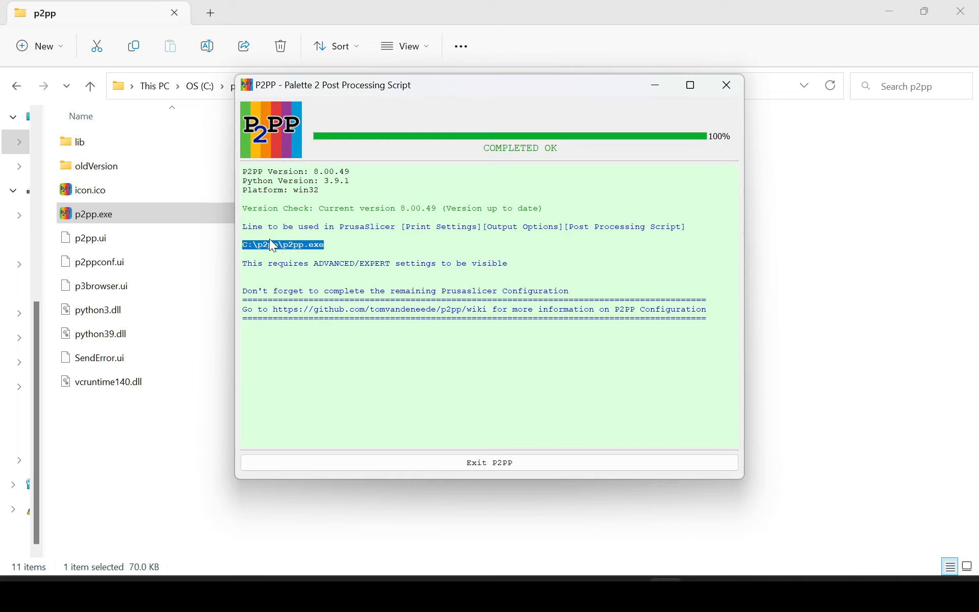
left_click(368, 466)
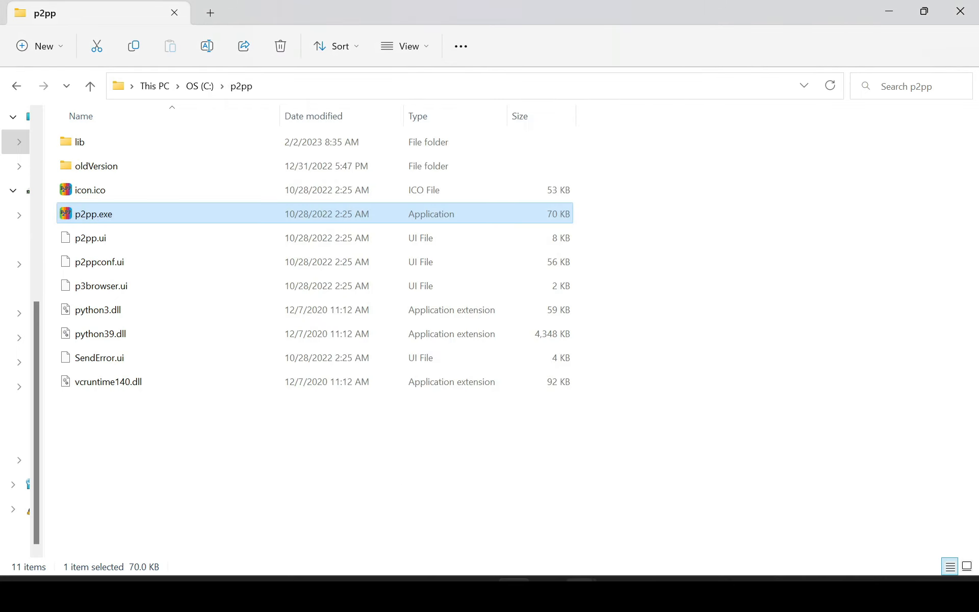
Switch to Firefox, return to the p2pp wiki home page, and open the Reference Configurations page
left_click(629, 536)
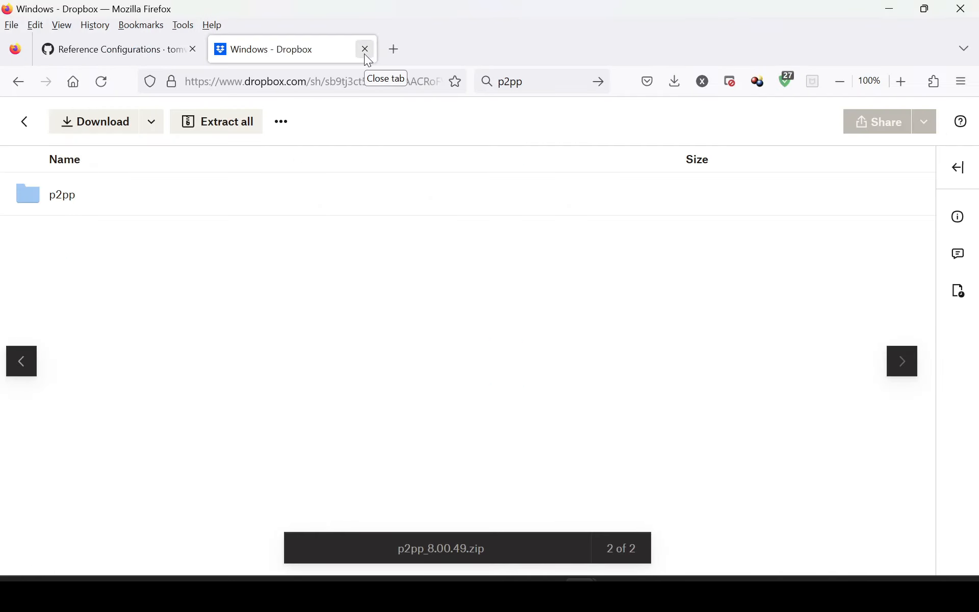
left_click(18, 82)
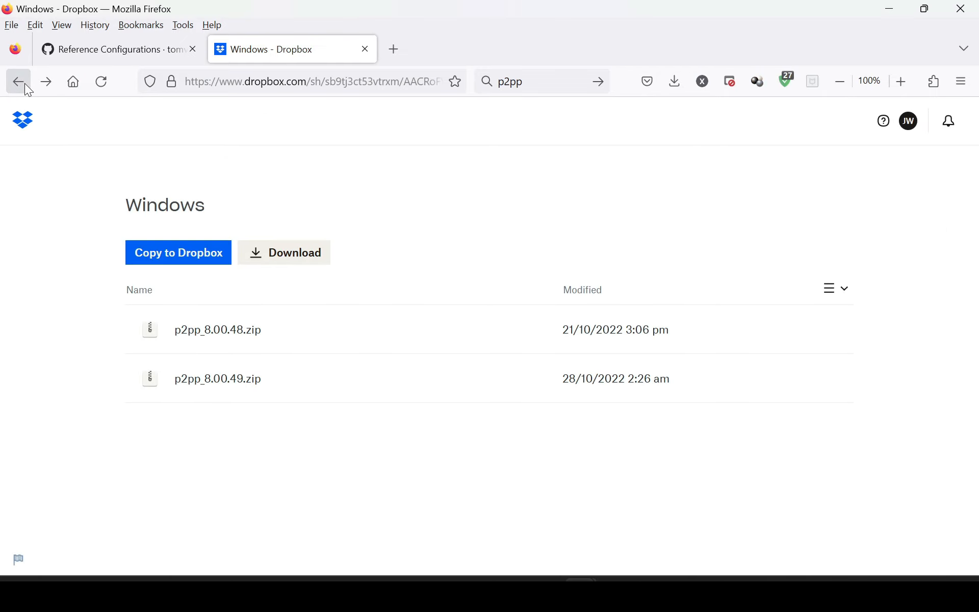
left_click(18, 81)
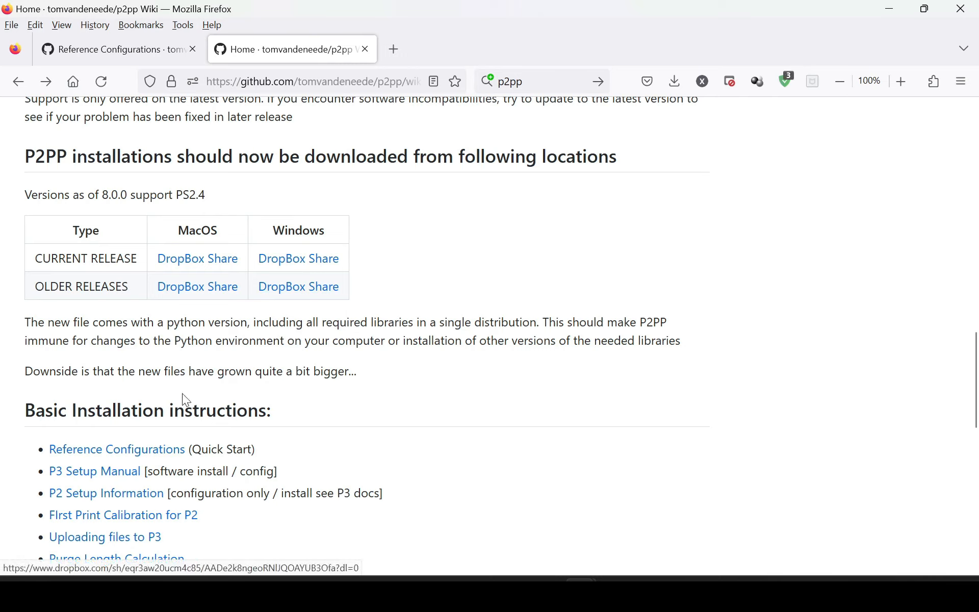
left_click(159, 454)
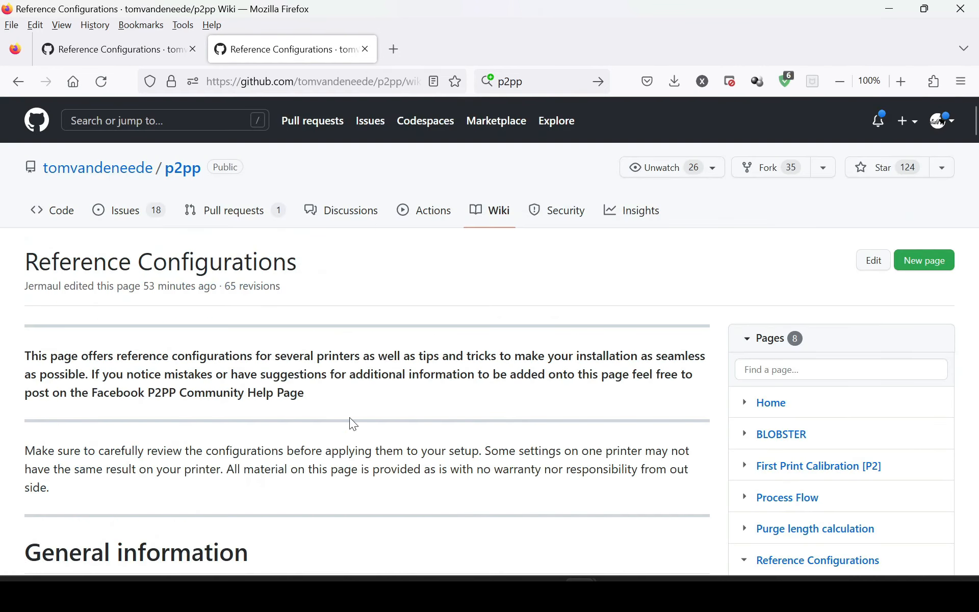
Read the Basic Printer Configuration checklist and the instructions for loading the default profile and choosing Expert mode
scroll(353, 437, "down", 8)
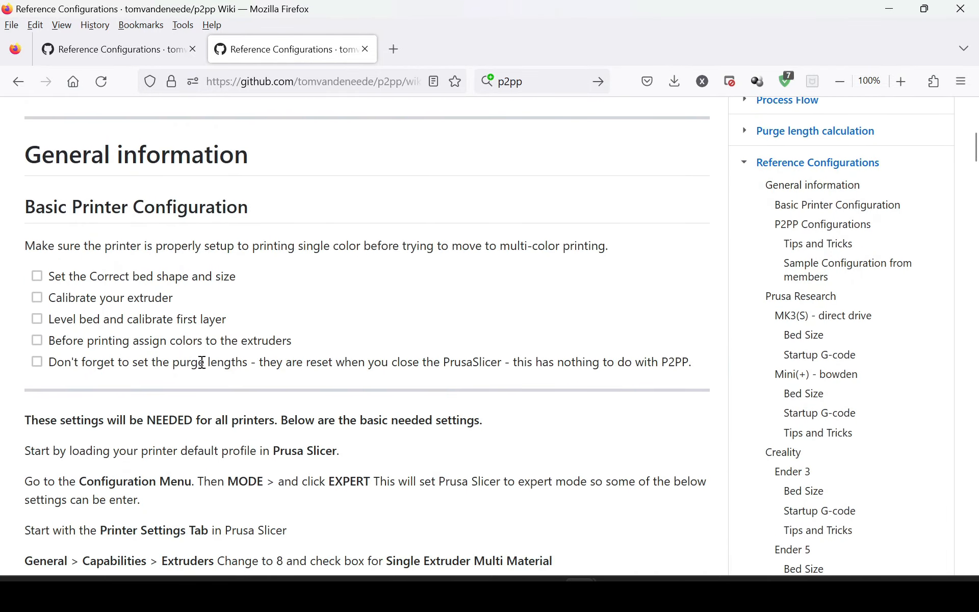
left_click_drag(47, 279, 325, 295)
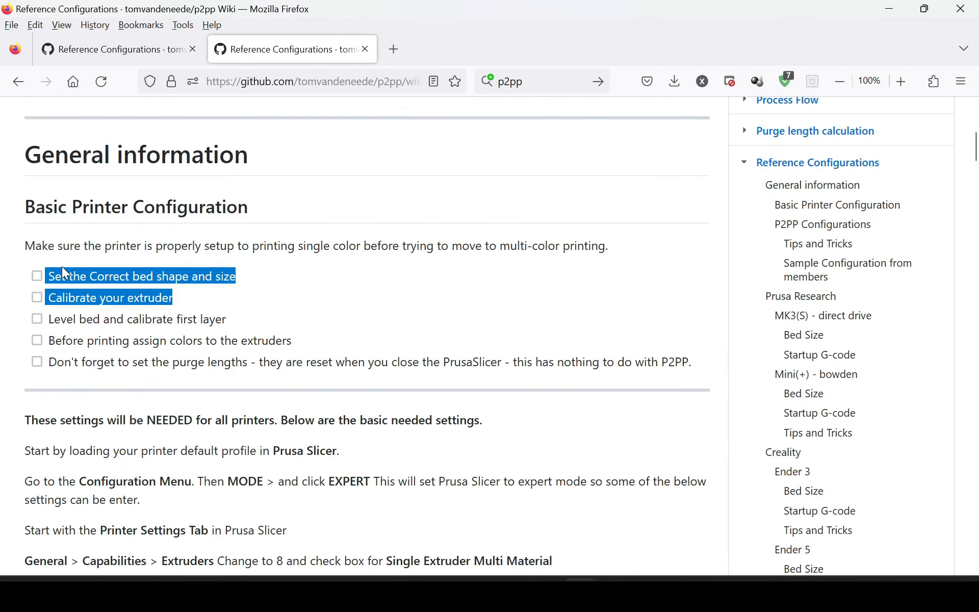
left_click_drag(94, 321, 300, 330)
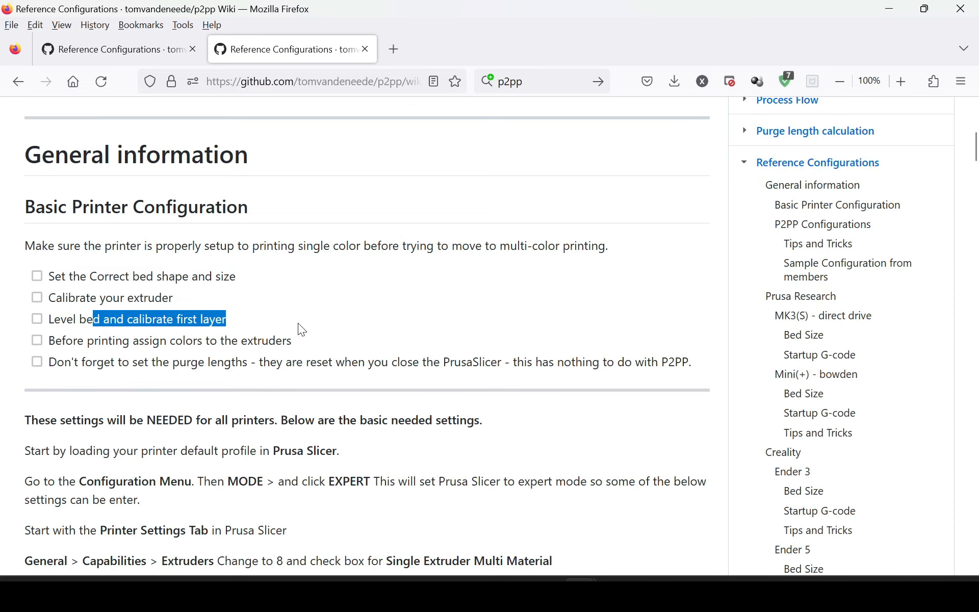
left_click_drag(74, 340, 329, 342)
scroll(334, 331, "down", 5)
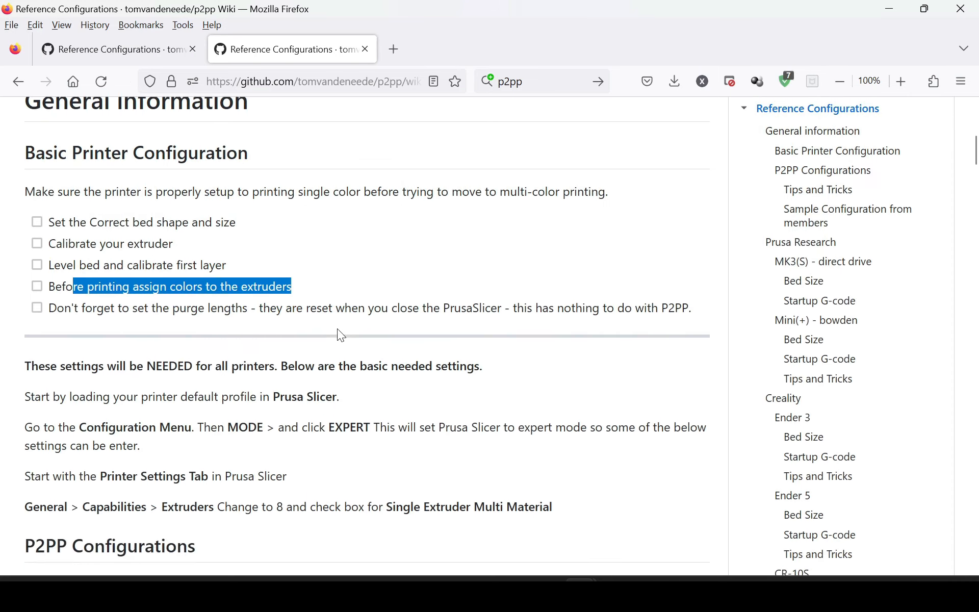
left_click_drag(85, 205, 533, 206)
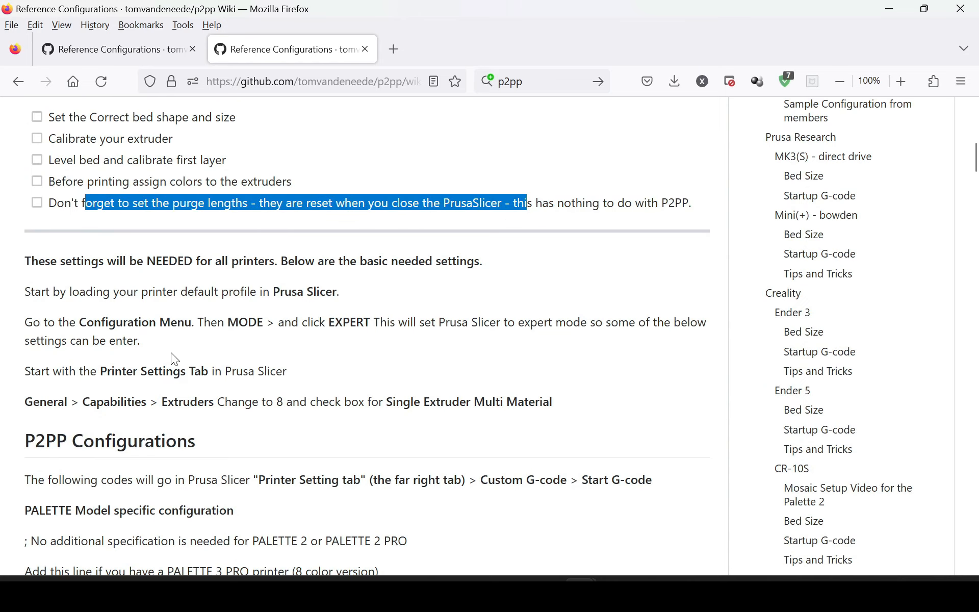
scroll(303, 317, "down", 5)
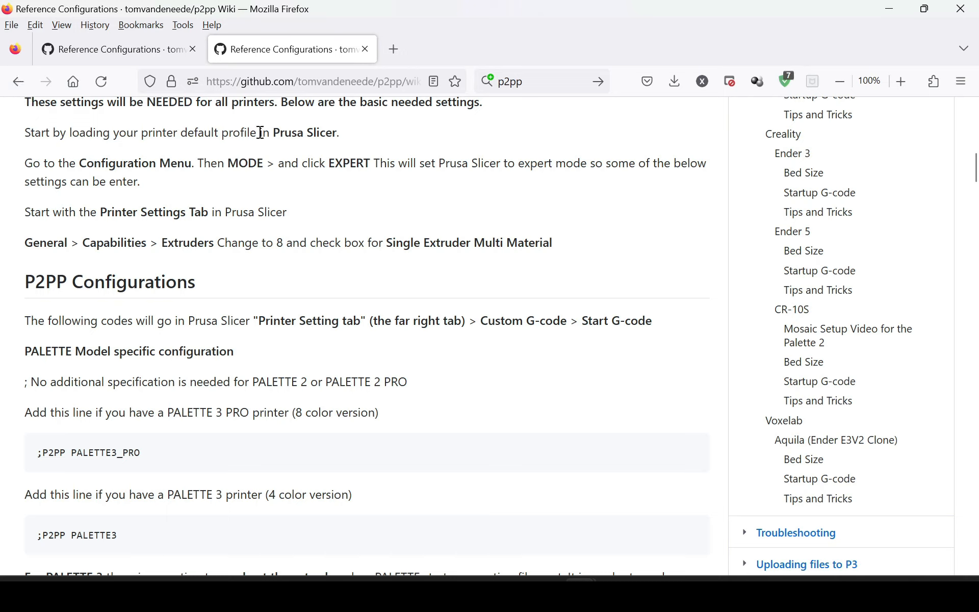
left_click_drag(199, 133, 341, 139)
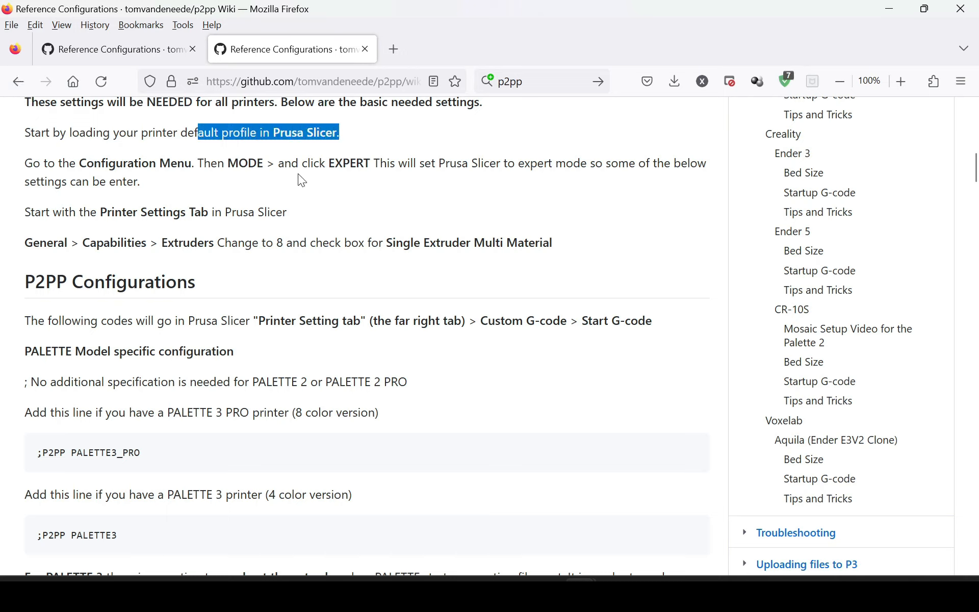
left_click_drag(25, 164, 404, 167)
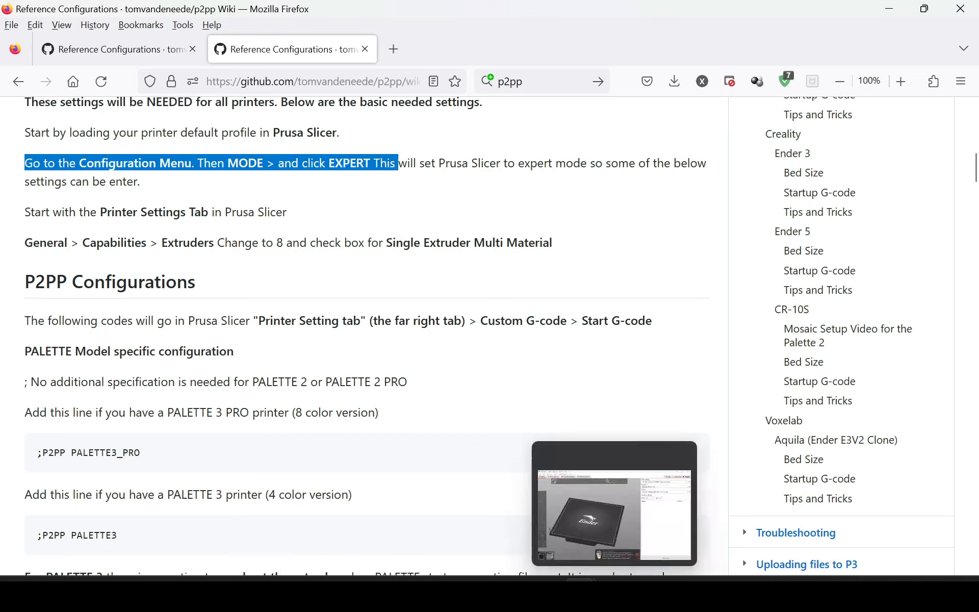
Switch to PrusaSlicer and check which configuration mode is active
left_click(615, 592)
left_click(184, 25)
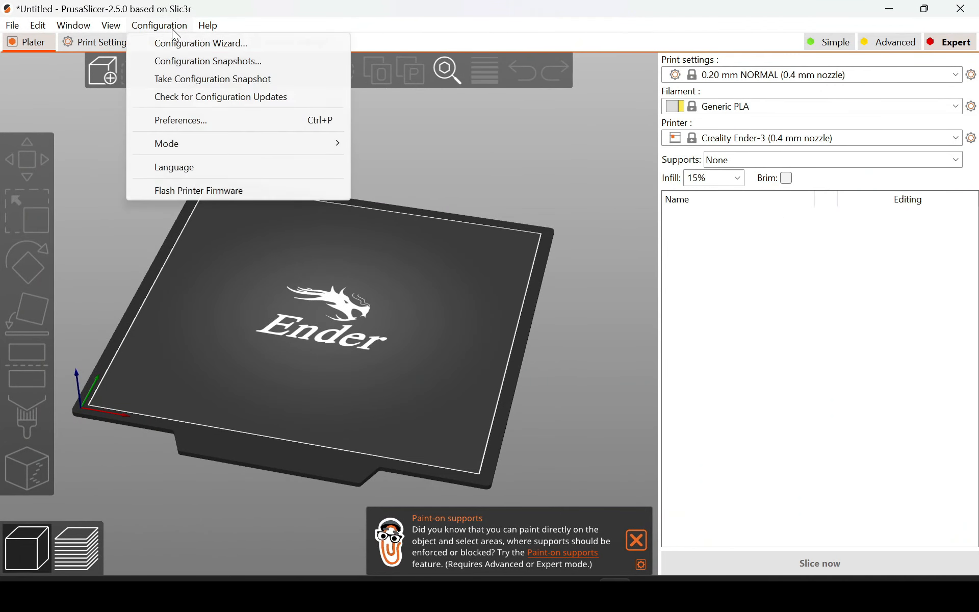
mouse_move(197, 151)
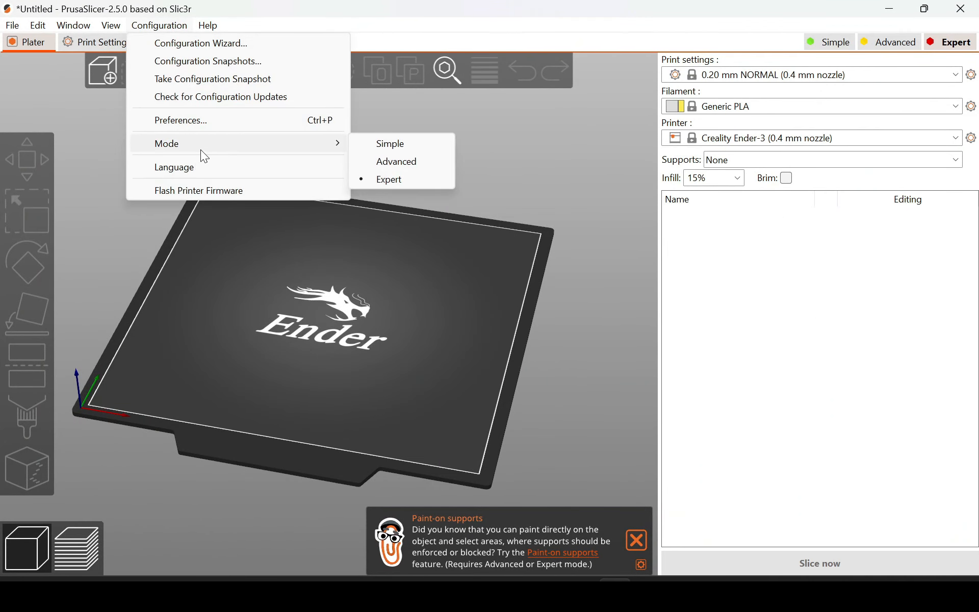
left_click(384, 261)
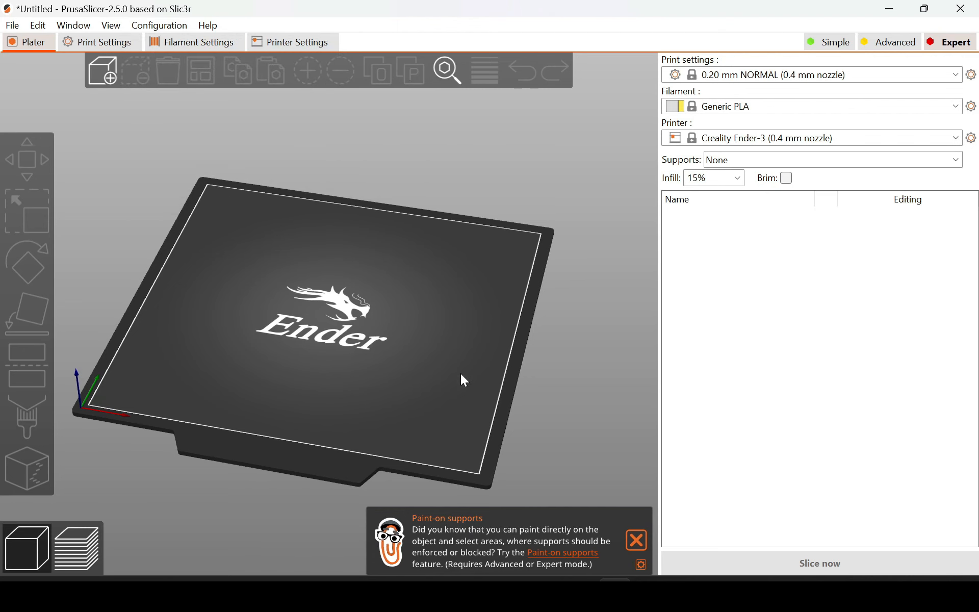
Switch back to the Reference Configurations page in Firefox and read the Printer Settings instructions for extruders and Single Extruder Multi Material
mouse_move(579, 591)
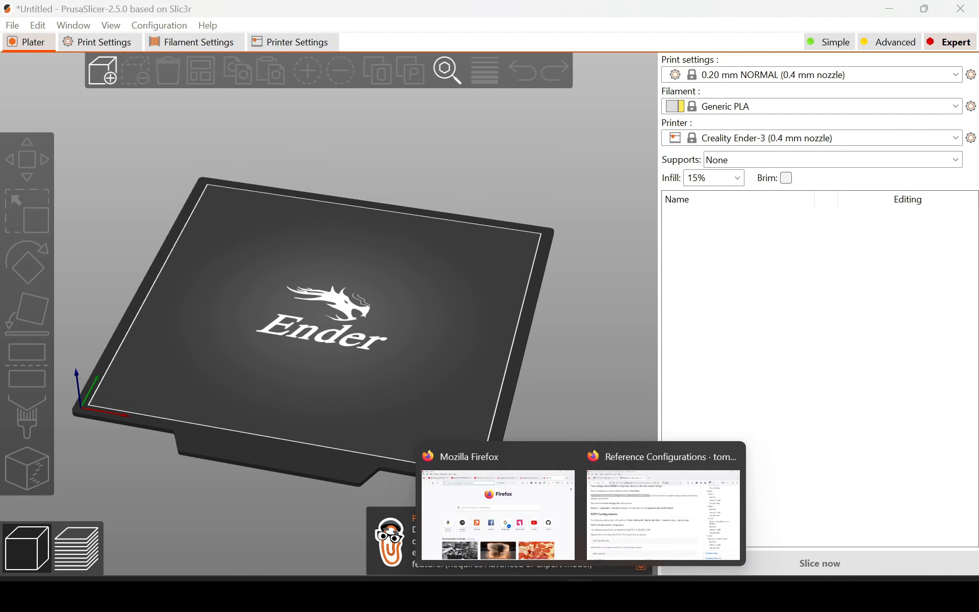
left_click(602, 525)
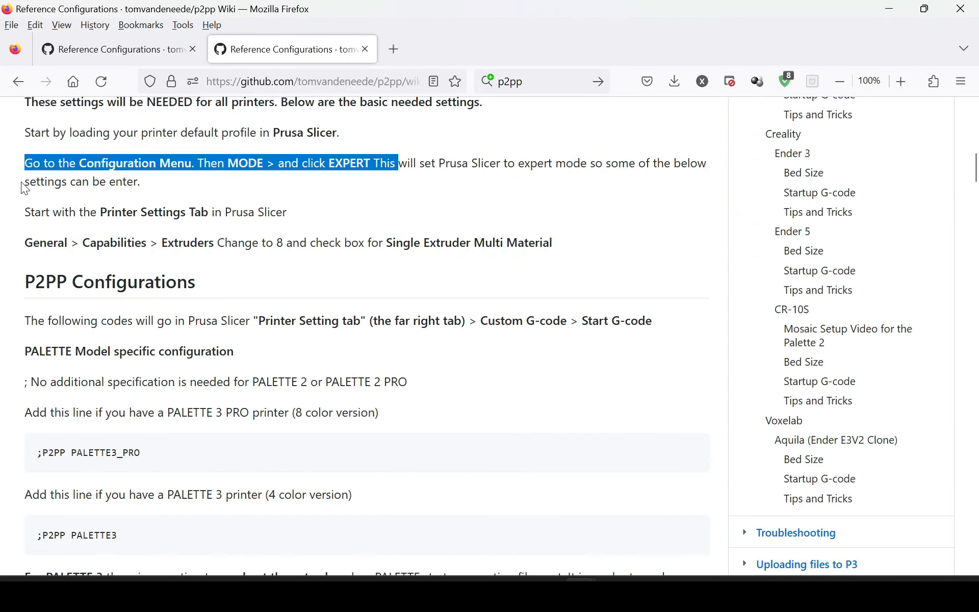
left_click_drag(27, 217, 306, 218)
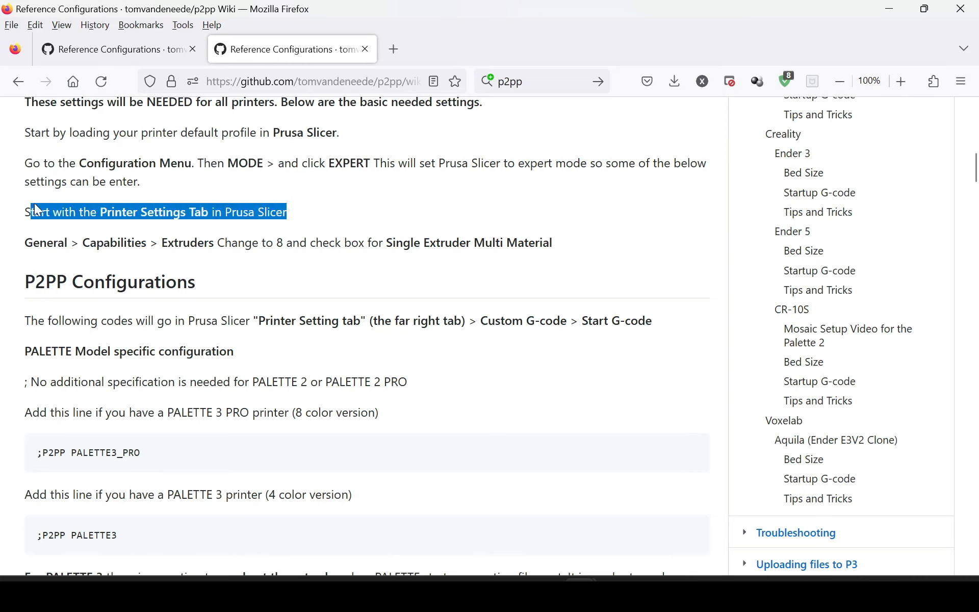
left_click_drag(33, 244, 581, 271)
scroll(596, 268, "down", 3)
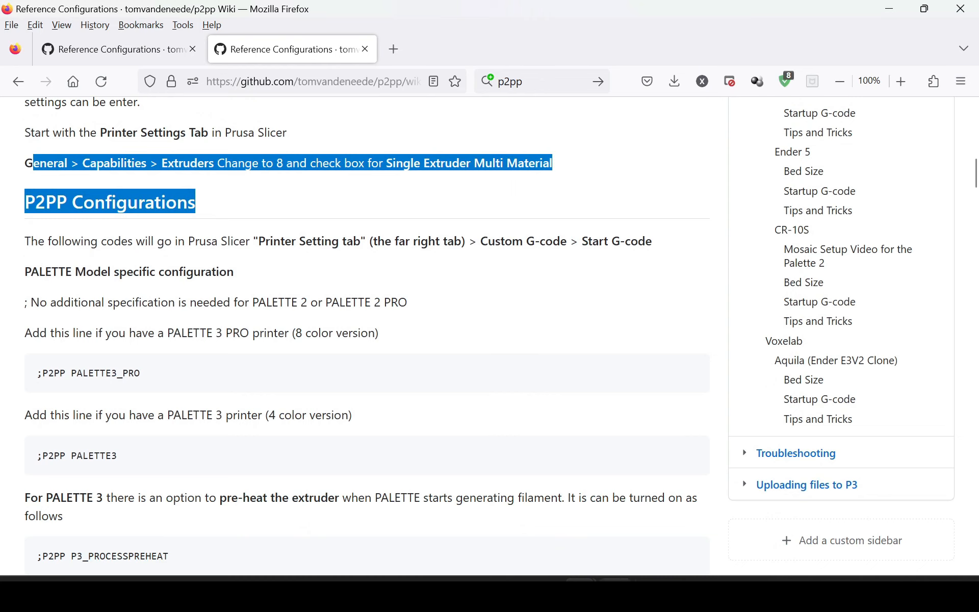
Switch to PrusaSlicer and, in the printer's general capabilities, set Extruders to 8 and enable Single Extruder Multi Material
left_click(615, 591)
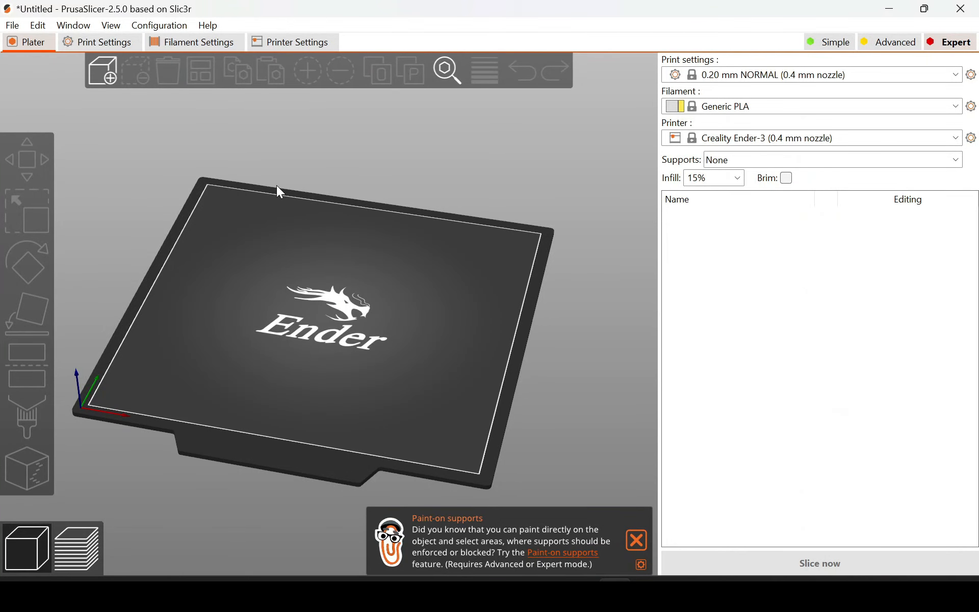
left_click(299, 48)
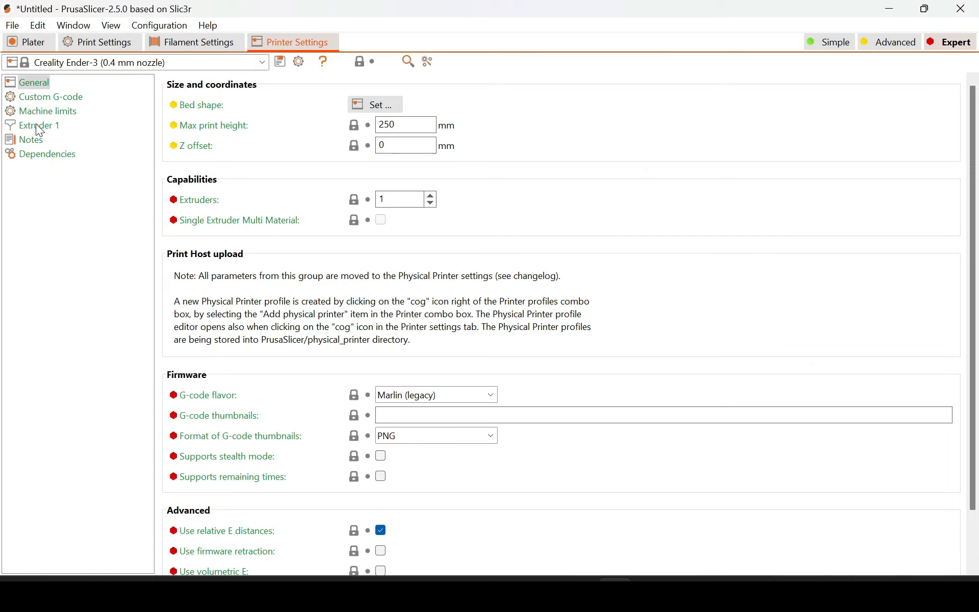
left_click(34, 84)
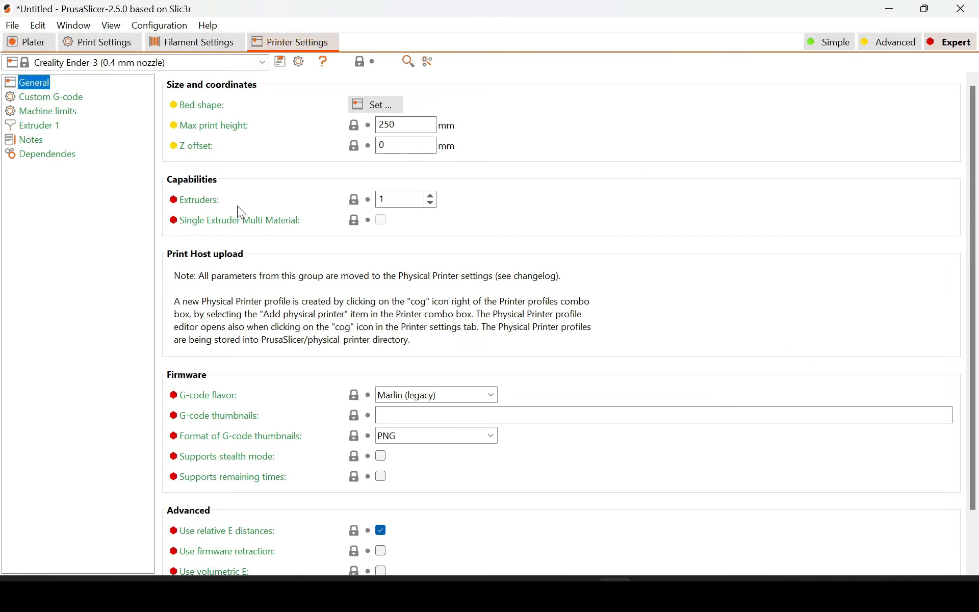
left_click(431, 195)
left_click(431, 195)
left_click(431, 195)
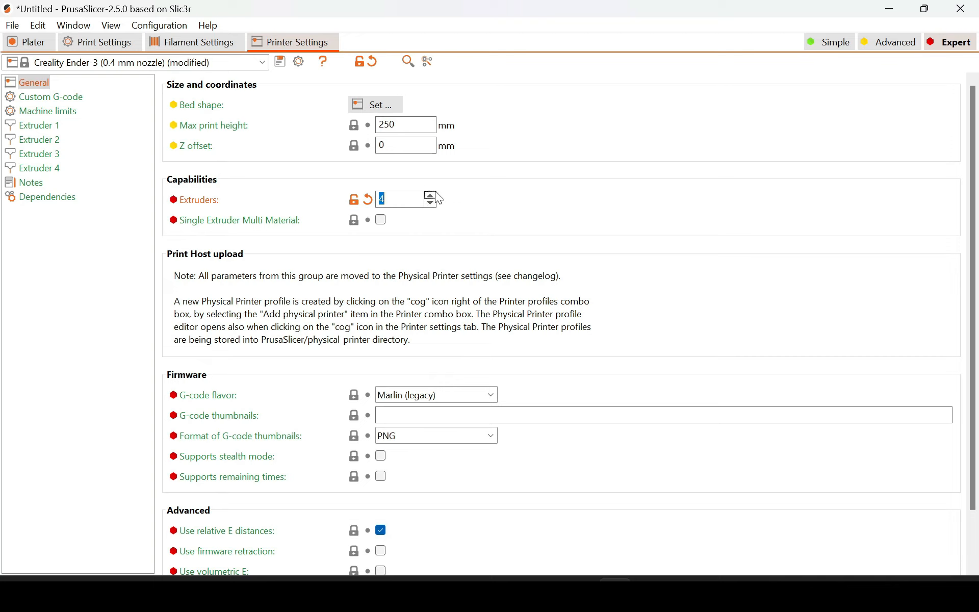
left_click(431, 195)
left_click(431, 195)
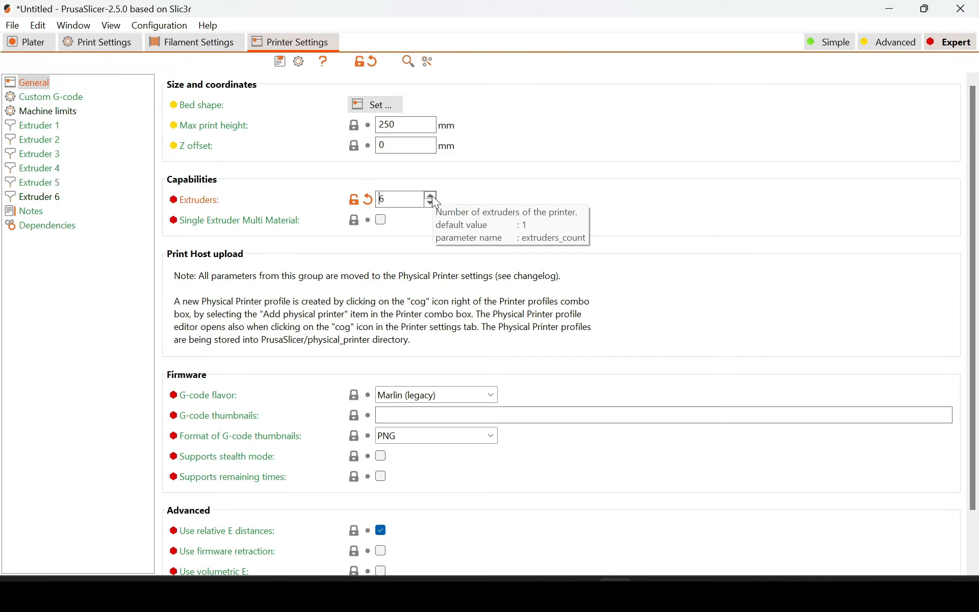
left_click(431, 195)
left_click(431, 196)
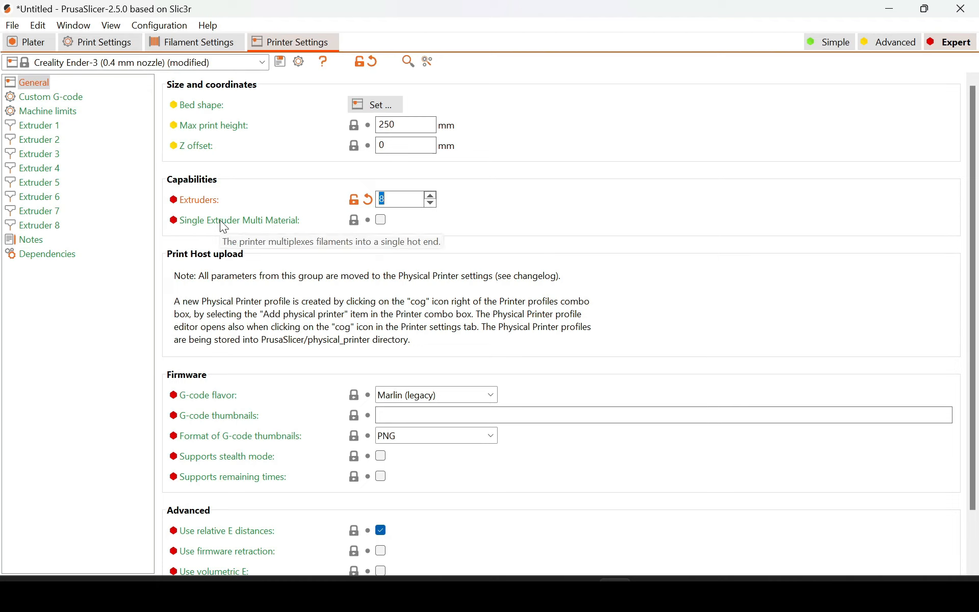
left_click(381, 220)
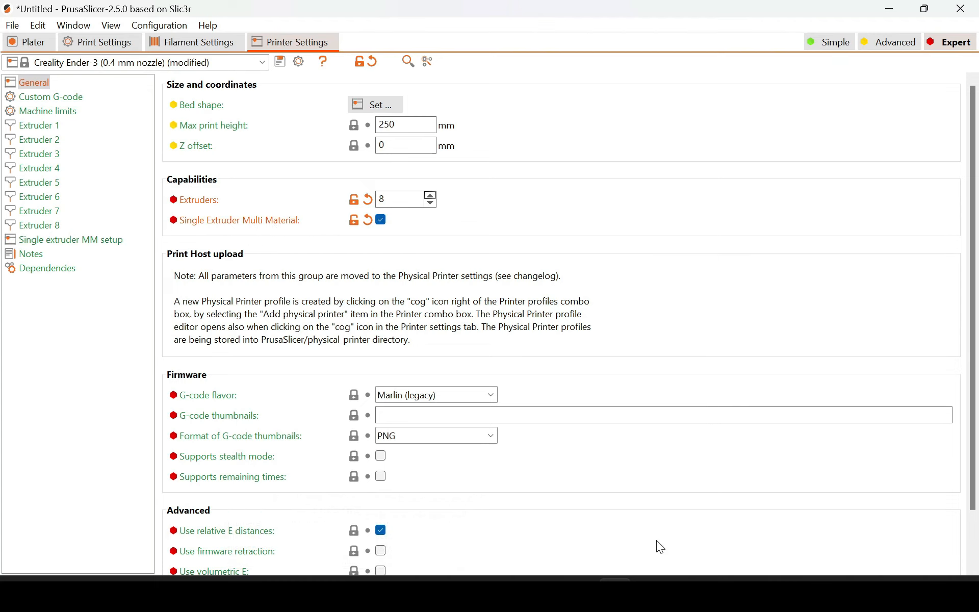
Switch to the Reference Configurations page in Firefox and read where the P2PP codes go and the PALETTE model specific configuration
left_click(635, 540)
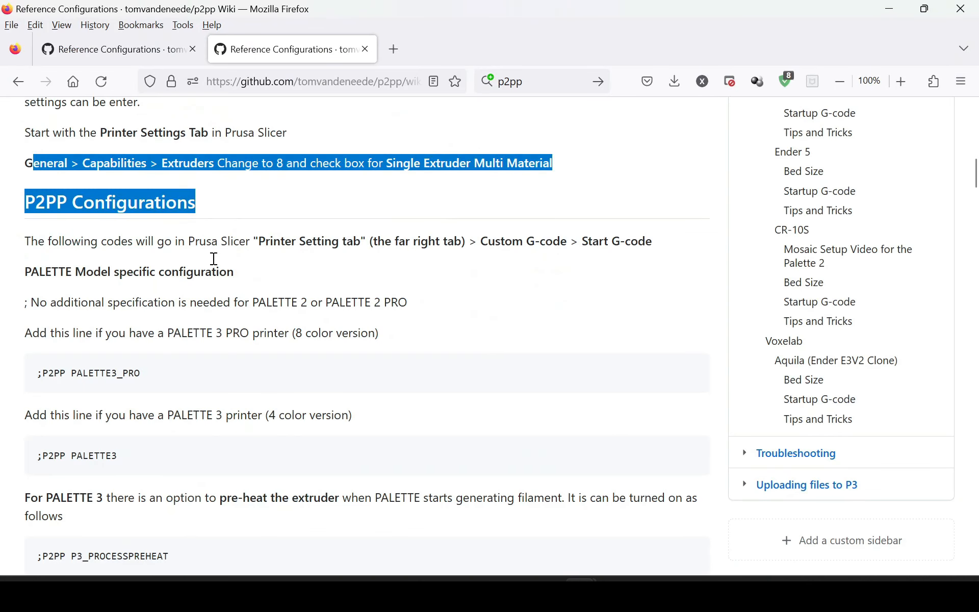
scroll(264, 283, "down", 2)
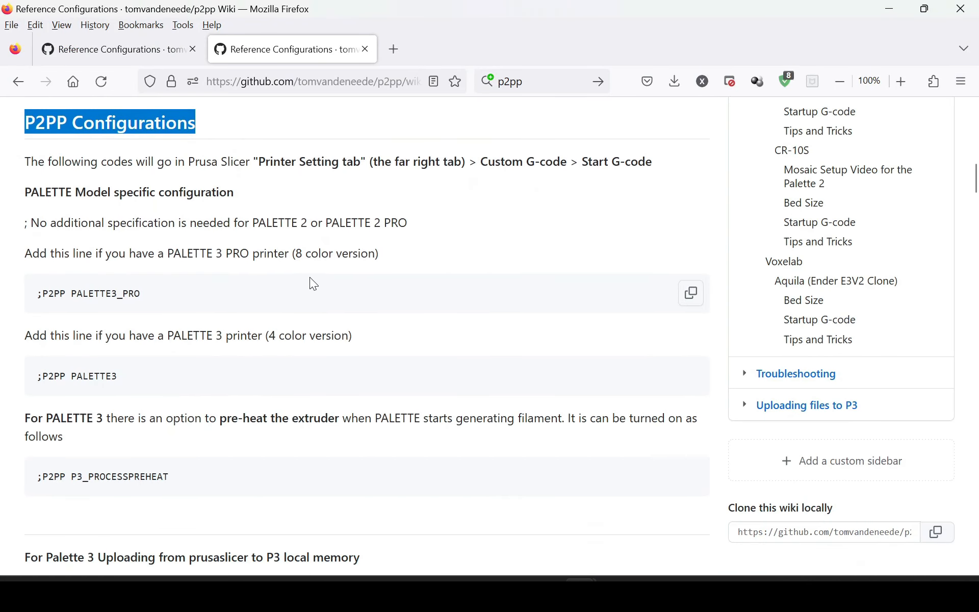
scroll(310, 277, "down", 2)
scroll(204, 234, "up", 2)
left_click_drag(90, 162, 450, 178)
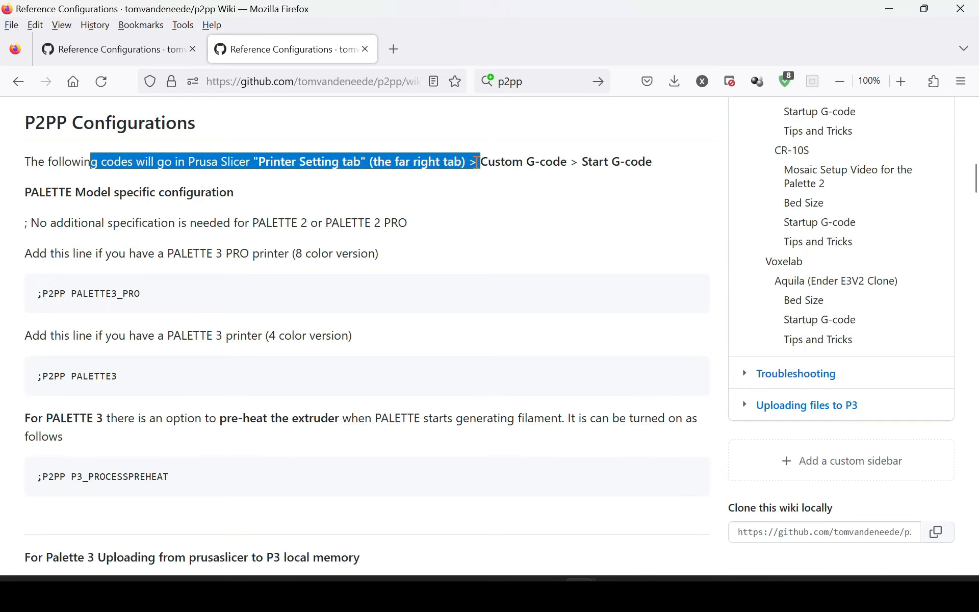
left_click_drag(482, 162, 648, 159)
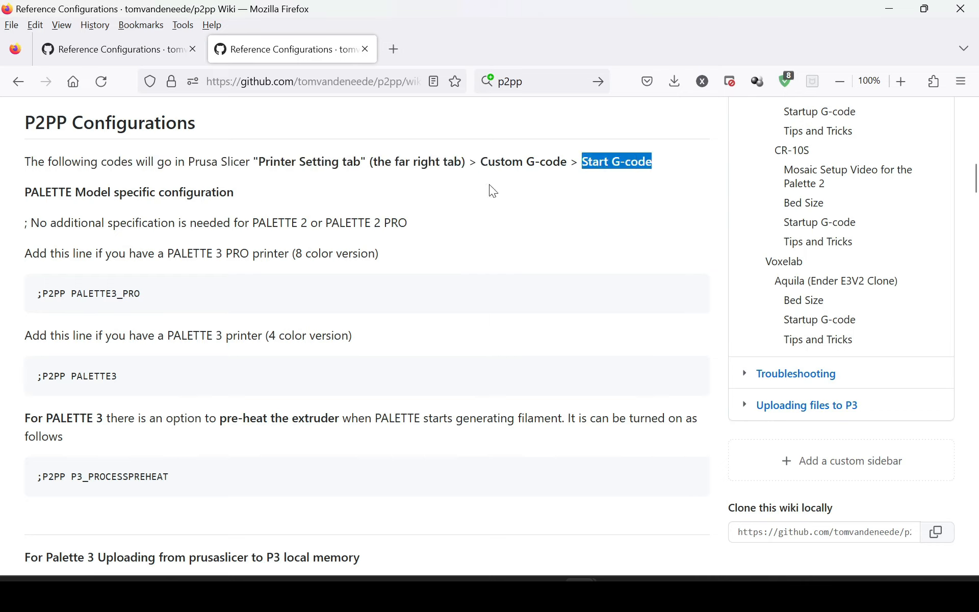
left_click_drag(30, 191, 252, 189)
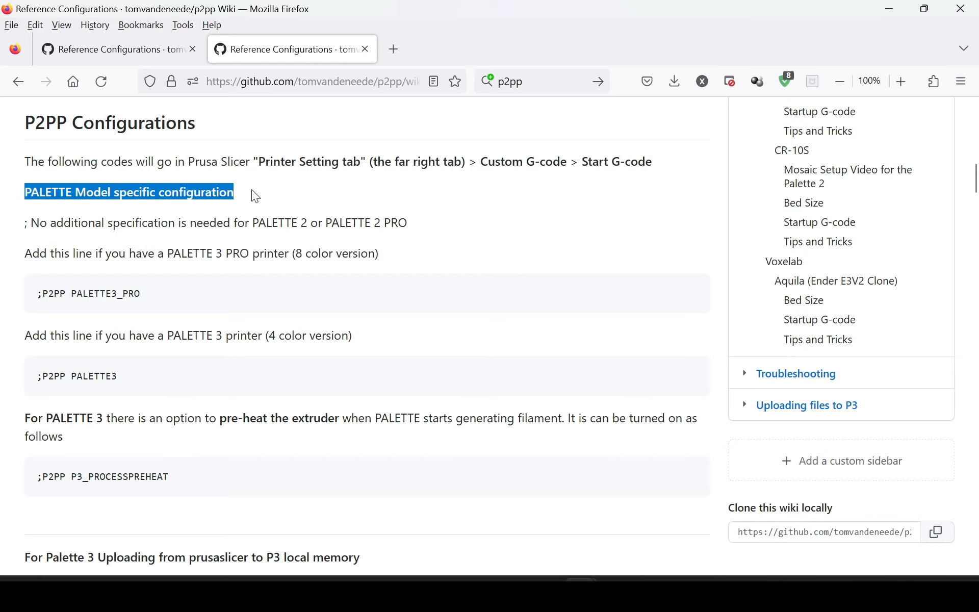
scroll(258, 187, "down", 2)
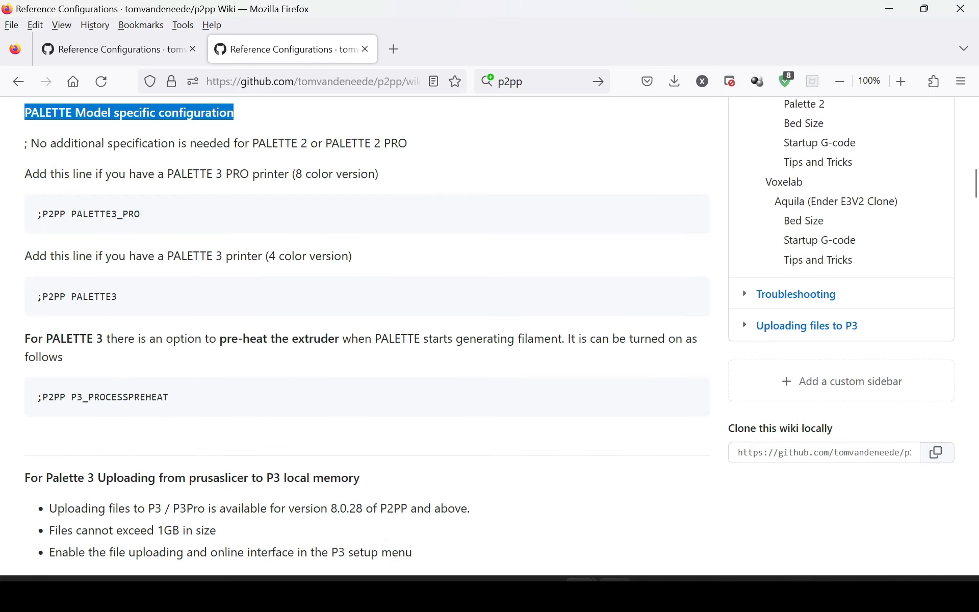
Switch to PrusaSlicer and insert seven blank lines above the G90 line in the printer's custom Start G-code
left_click(615, 593)
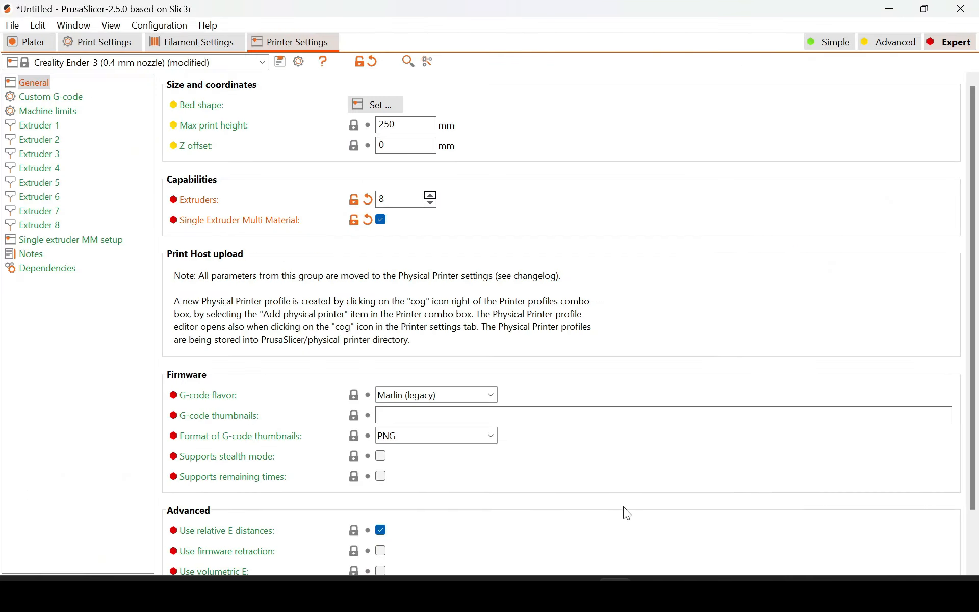
left_click(34, 100)
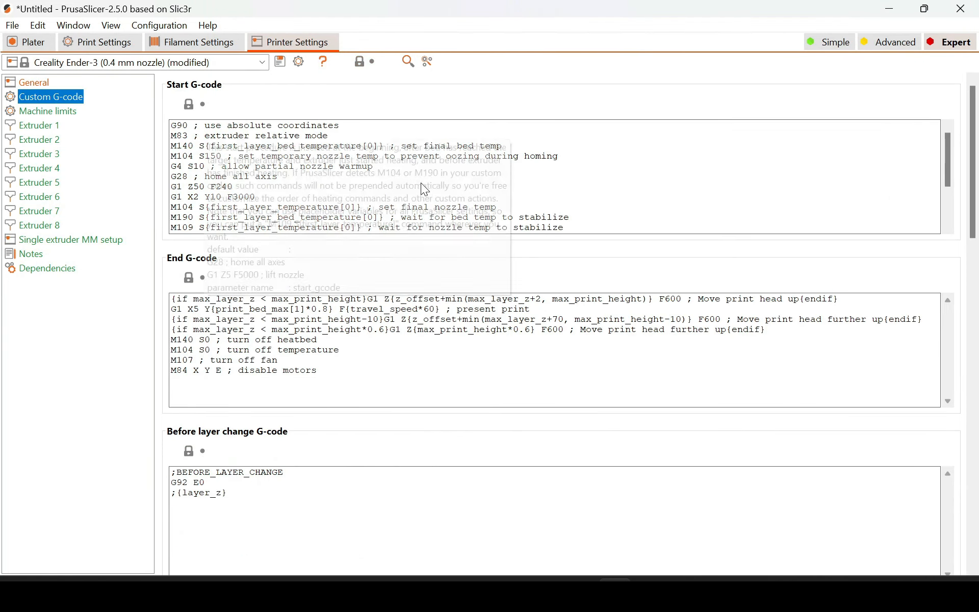
left_click(863, 199)
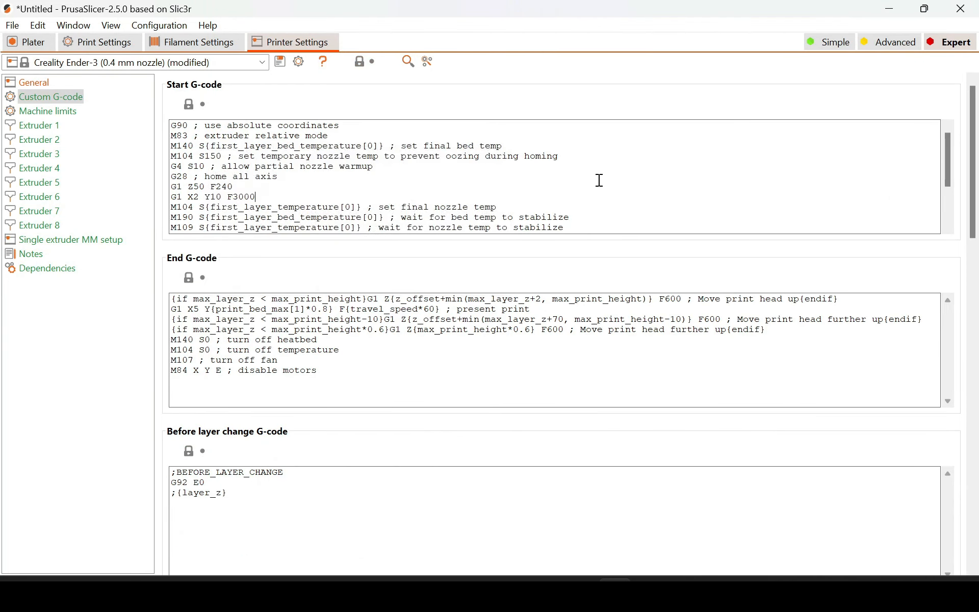
left_click_drag(665, 206, 106, 359)
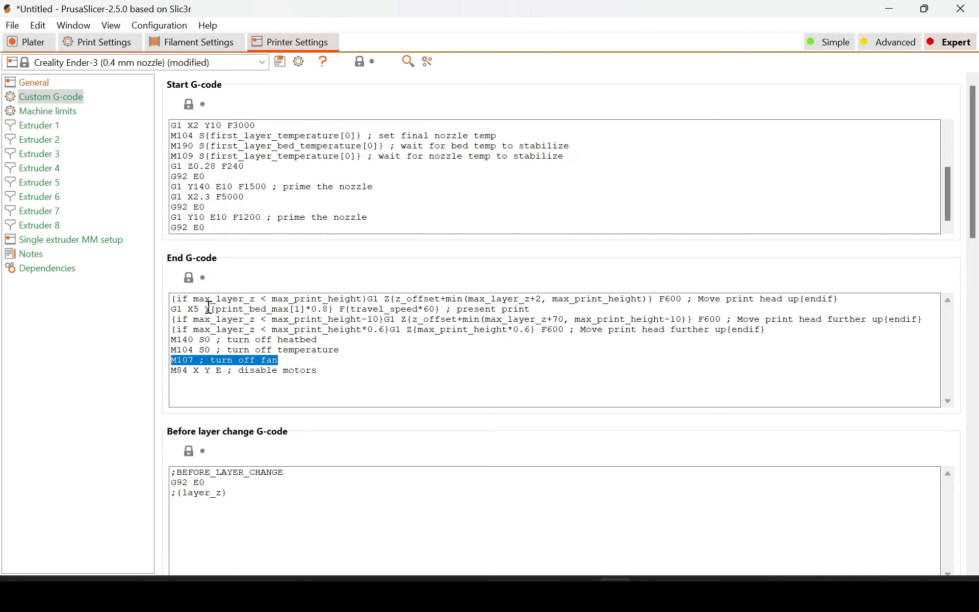
left_click(569, 196)
scroll(569, 197, "up", 3)
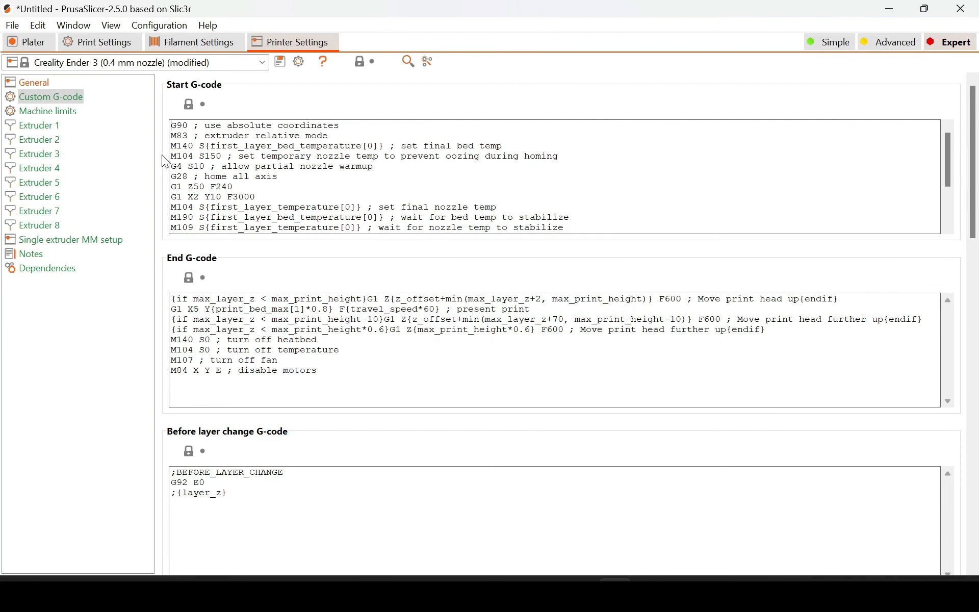
key("Return")
key("Return")
key("Return")
key("Return")
key("Return")
key("Return")
key("Return")
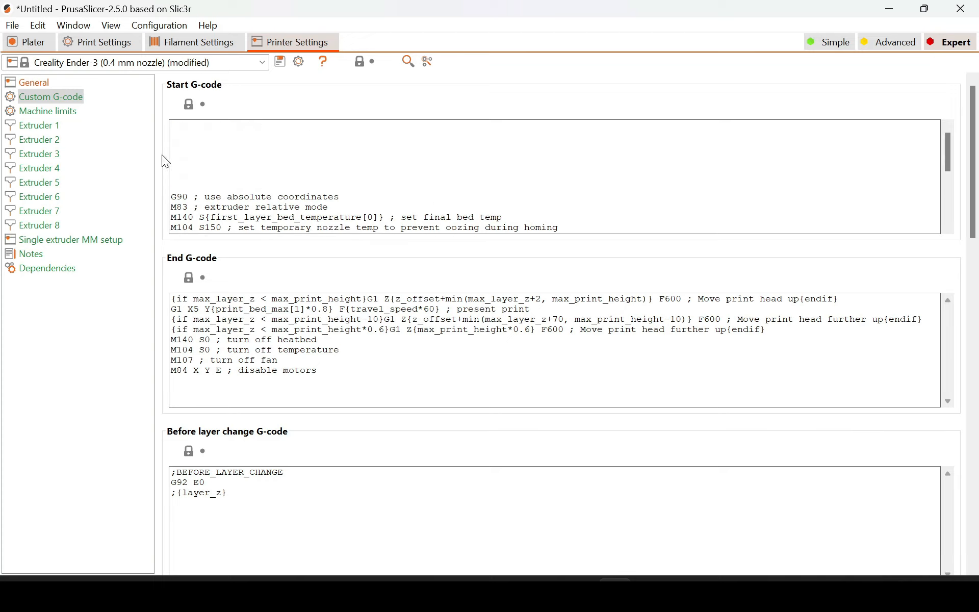
left_click(206, 136)
Switch to the wiki page in Firefox, compare the Palette model lines and copy ;P2PP PALETTE3_PRO for the 8-color version
left_click(637, 537)
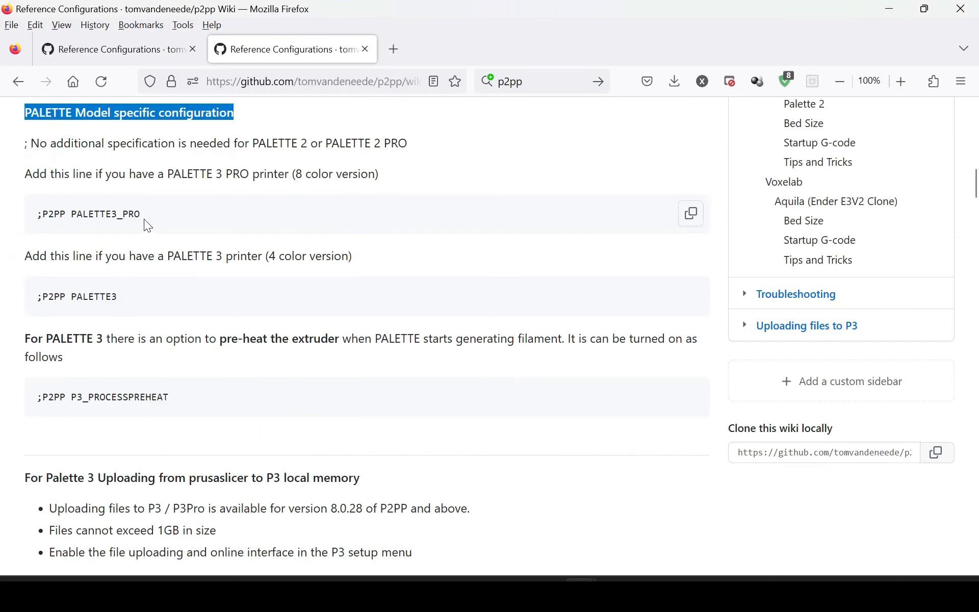
scroll(37, 189, "down", 3)
scroll(17, 189, "up", 3)
left_click_drag(258, 144, 78, 166)
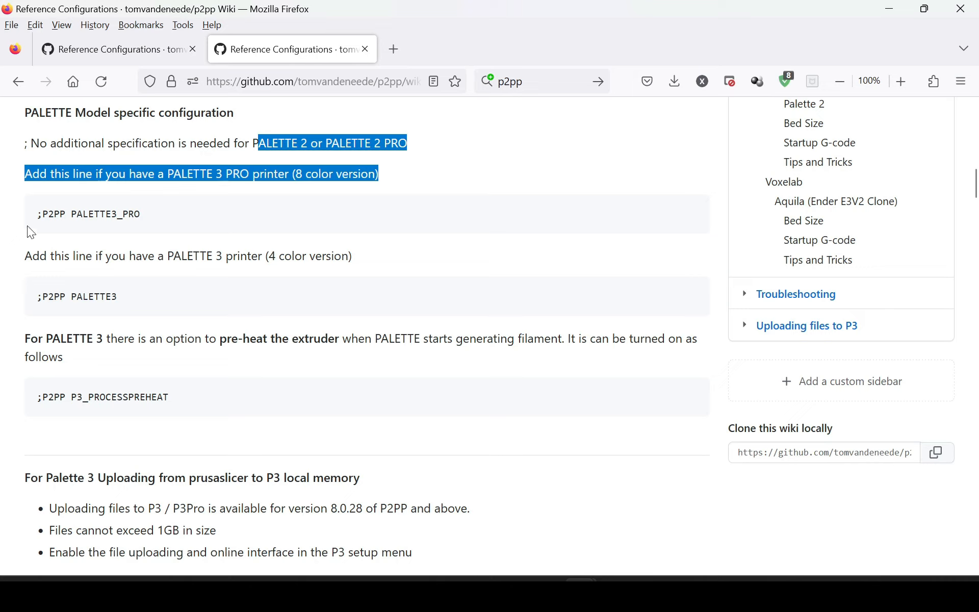
left_click_drag(131, 297, 76, 295)
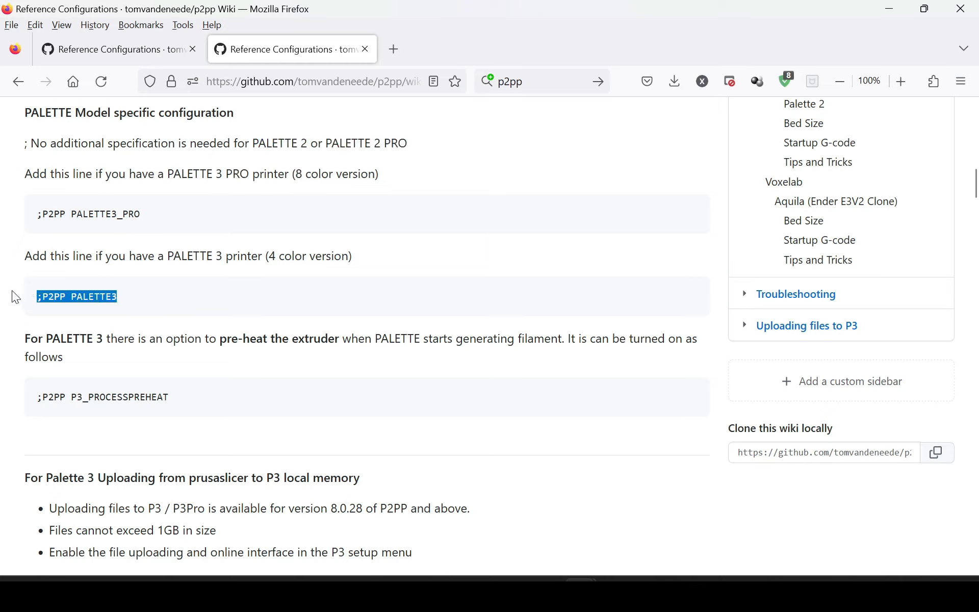
left_click_drag(141, 214, 41, 215)
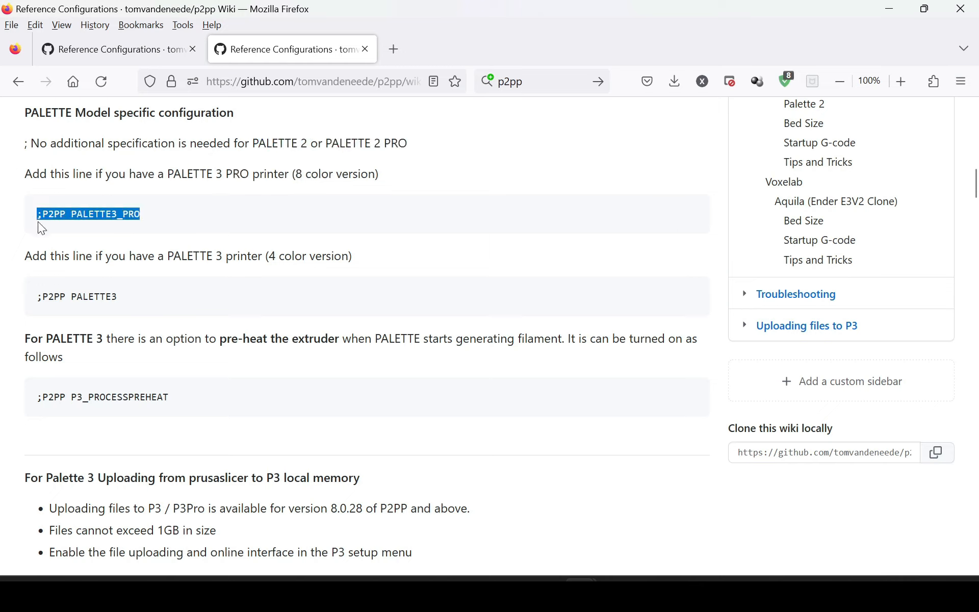
right_click(56, 214)
left_click(76, 231)
Switch to PrusaSlicer and paste ;P2PP PALETTE3_PRO on the first blank line of the Start G-code
mouse_move(615, 591)
left_click(603, 517)
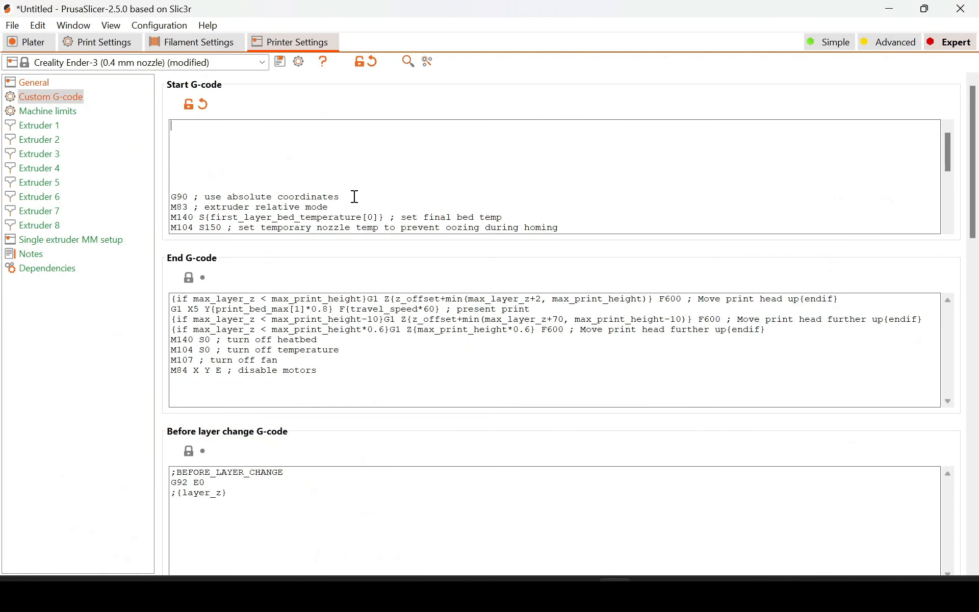
right_click(257, 134)
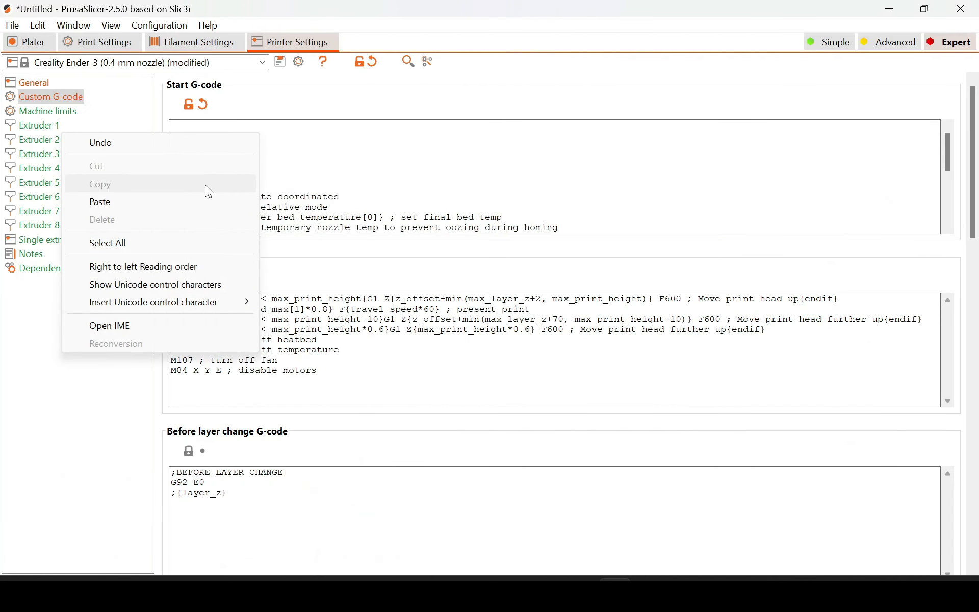
left_click(203, 202)
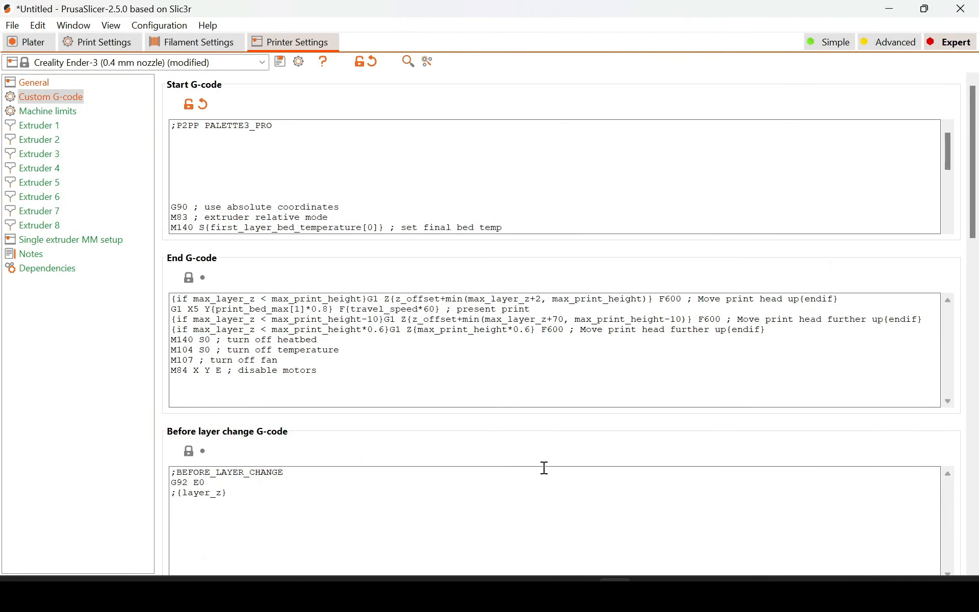
Switch to the wiki page in Firefox, read the extruder pre-heat option and copy the line ;P2PP P3_PROCESSPREHEAT
mouse_move(581, 592)
left_click(631, 524)
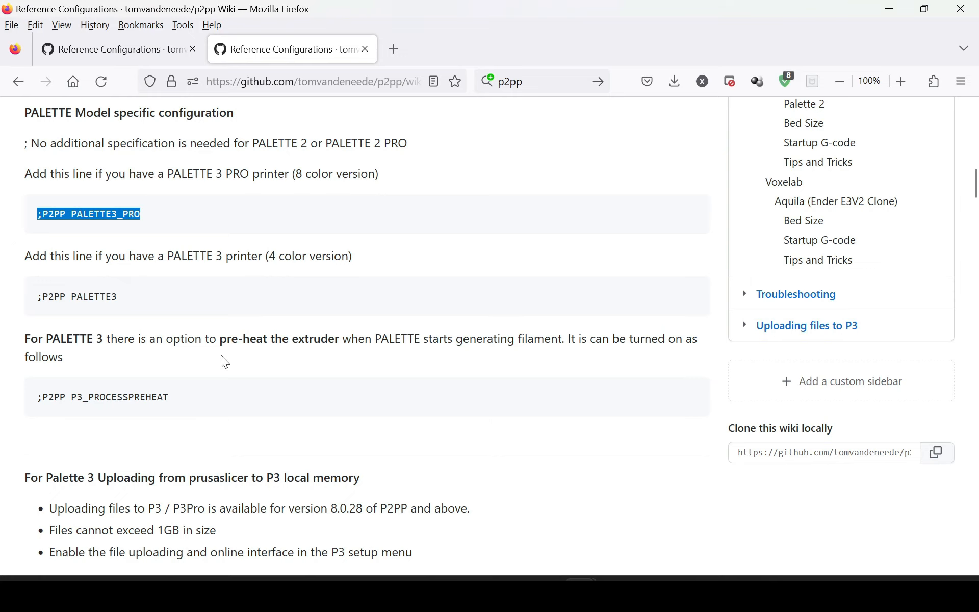
scroll(187, 331, "down", 5)
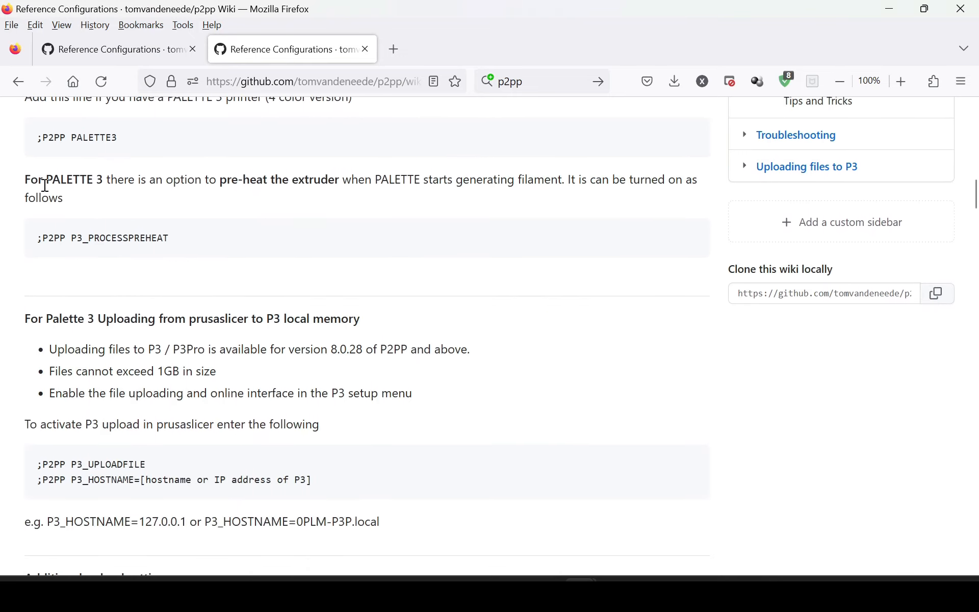
left_click_drag(24, 180, 444, 192)
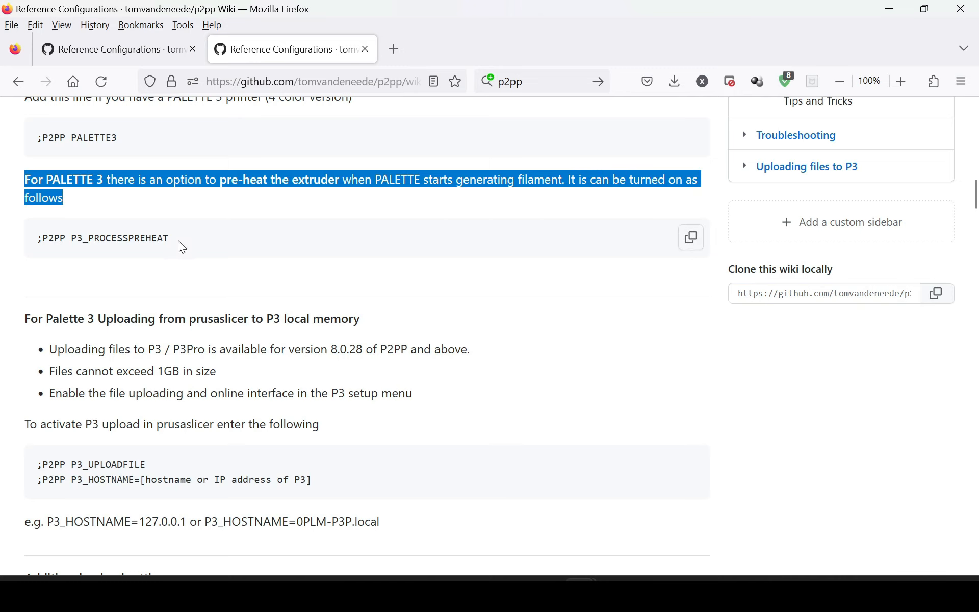
left_click_drag(179, 243, 6, 240)
right_click(66, 241)
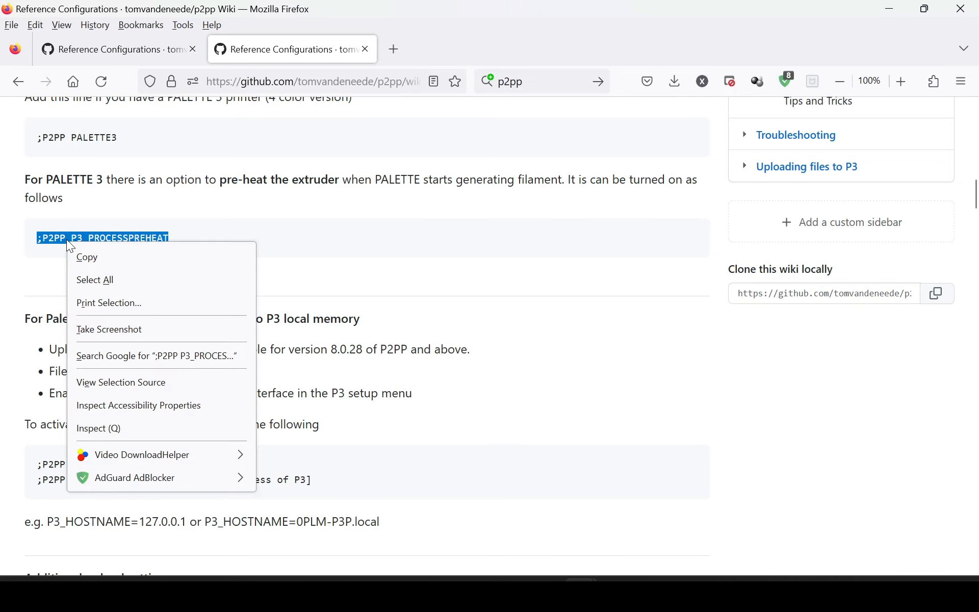
left_click(82, 255)
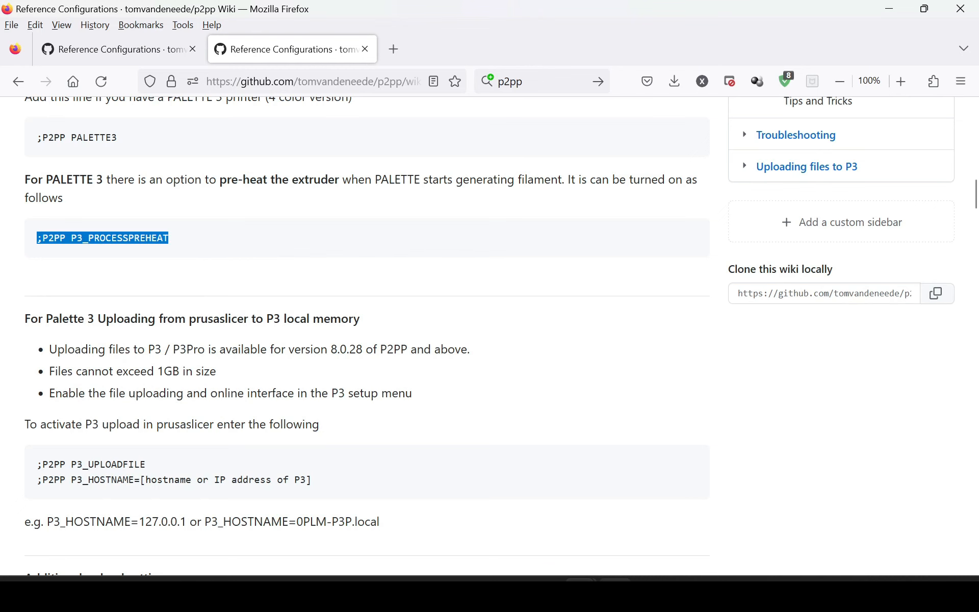
Switch to PrusaSlicer and paste ;P2PP P3_PROCESSPREHEAT below the PALETTE3_PRO line in the Start G-code
left_click(615, 594)
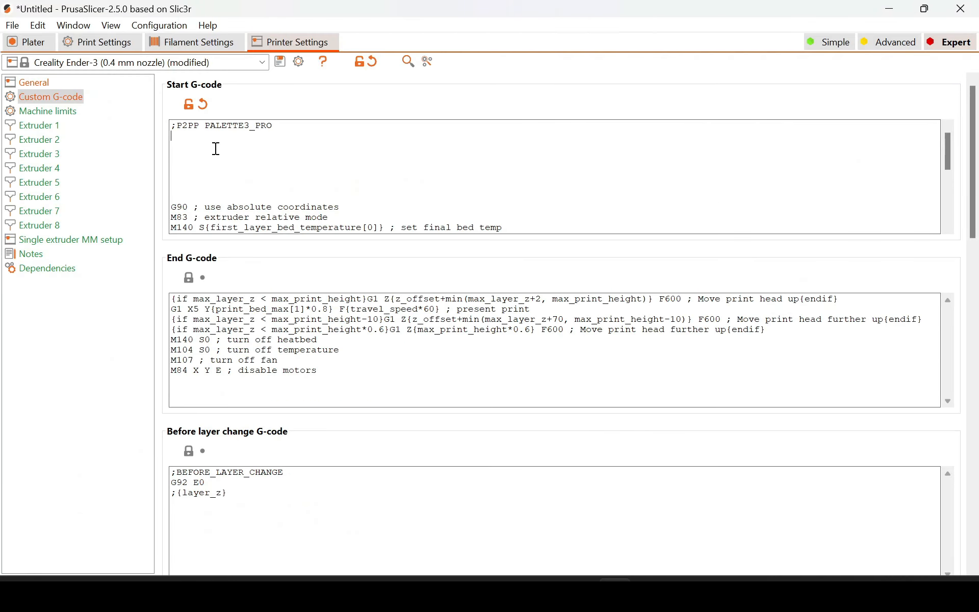
right_click(215, 145)
left_click(167, 210)
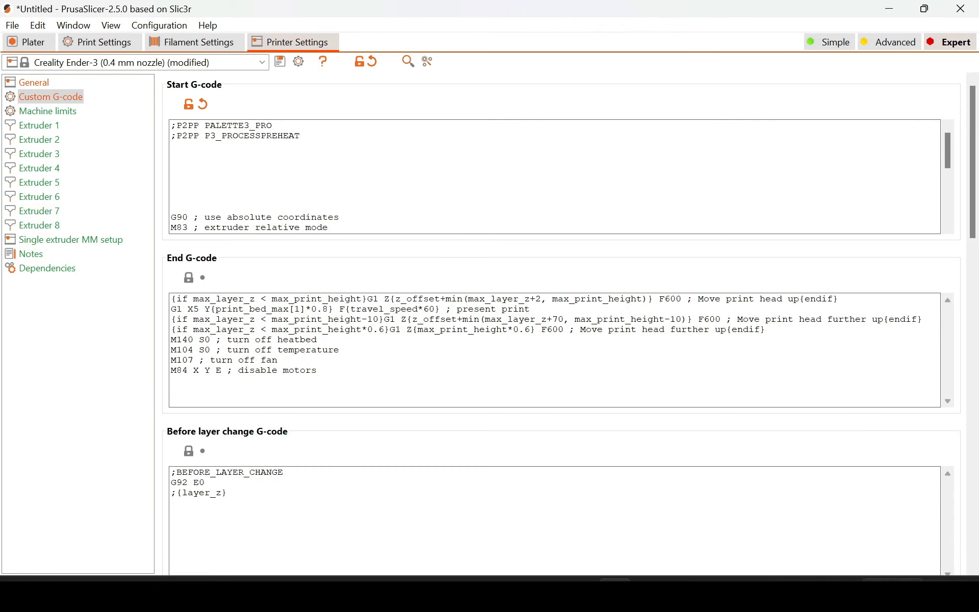
Switch to the wiki page in Firefox and read the requirements for uploading from PrusaSlicer to Palette 3 local memory
mouse_move(582, 591)
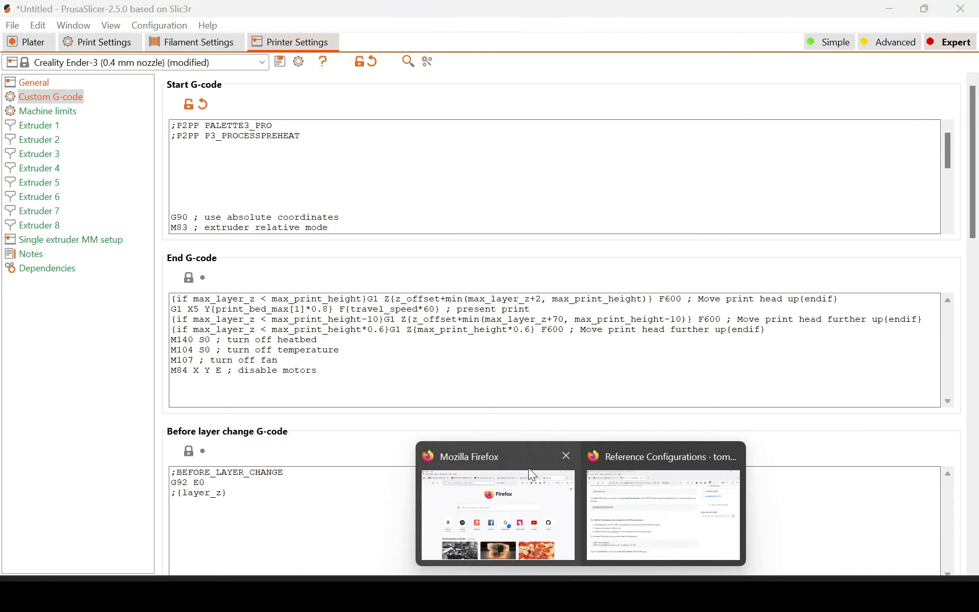
left_click(616, 484)
scroll(204, 321, "down", 3)
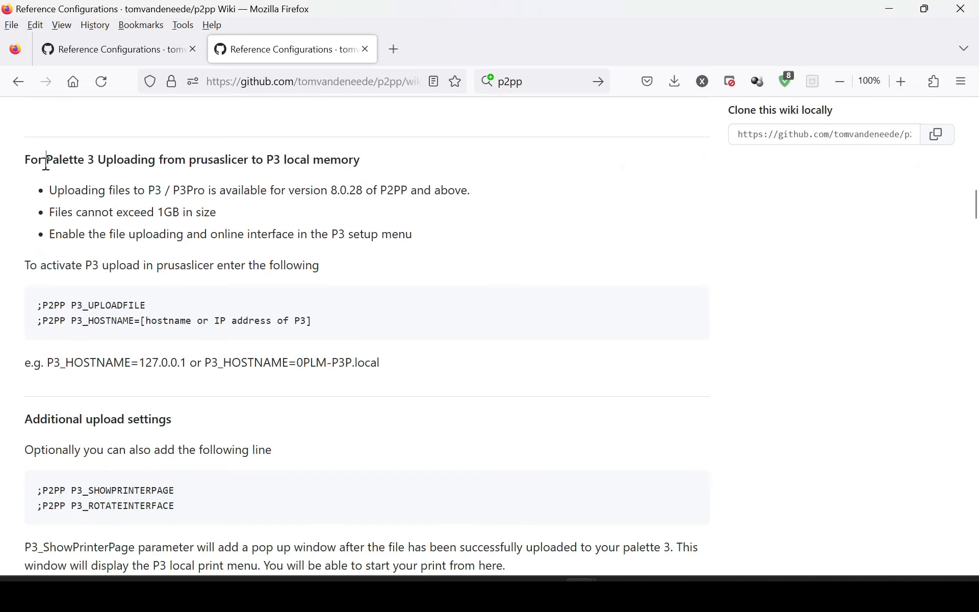
left_click_drag(46, 161, 247, 181)
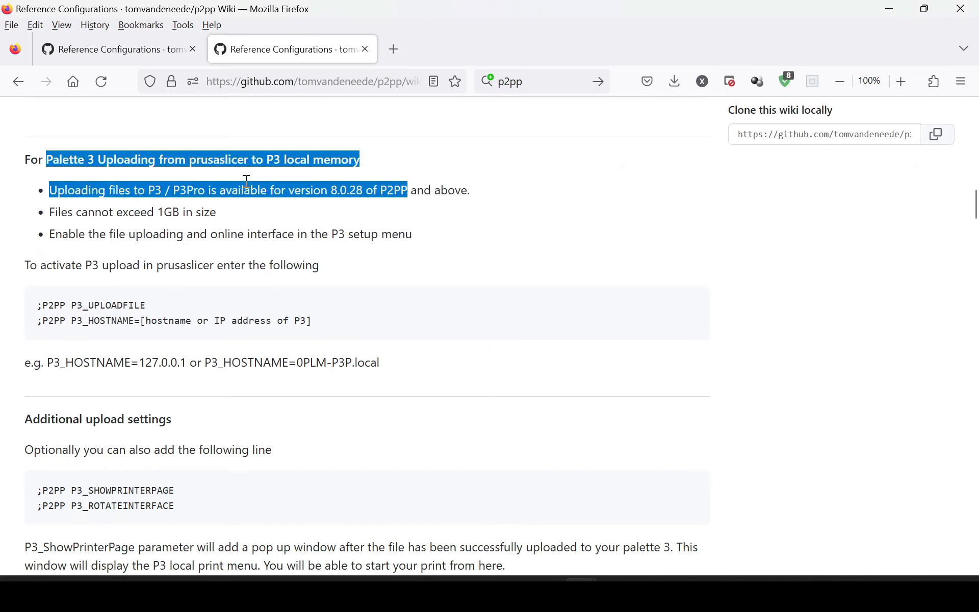
left_click(467, 214)
scroll(454, 218, "down", 3)
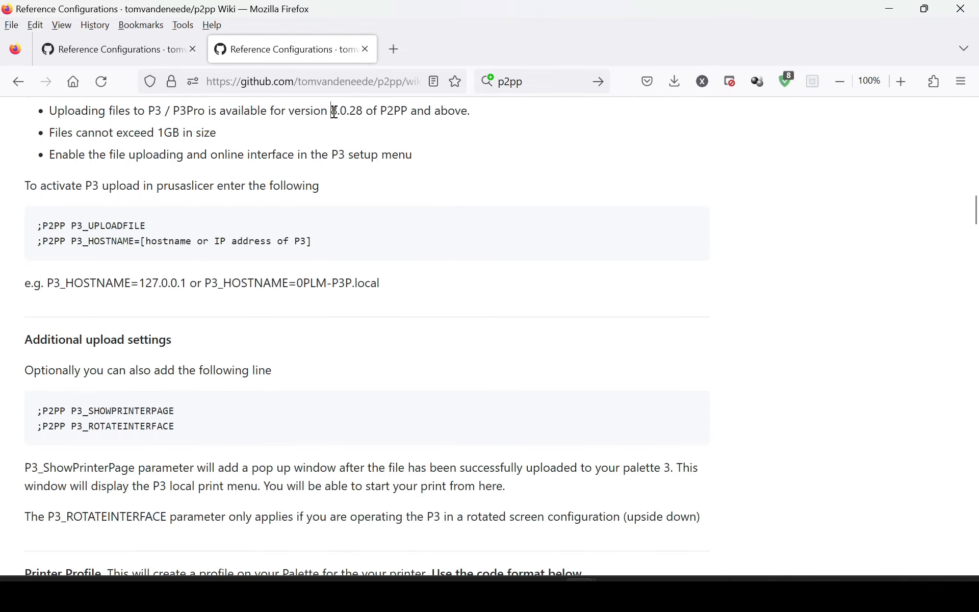
left_click_drag(331, 111, 365, 112)
Read the P3_UPLOADFILE and P3_HOSTNAME lines that activate P3 upload, including the IP address and hostname examples
scroll(118, 188, "down", 3)
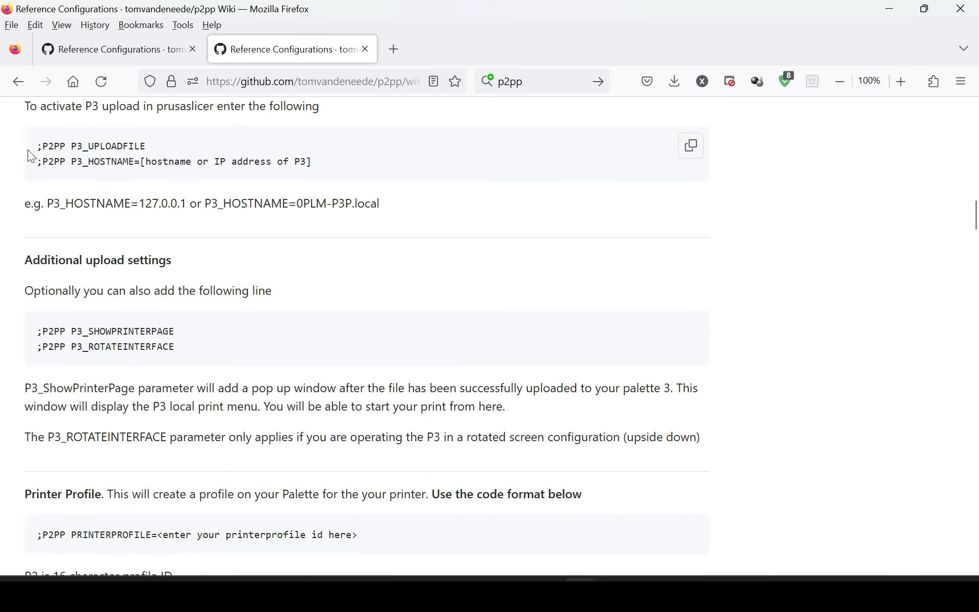
left_click_drag(39, 149, 152, 159)
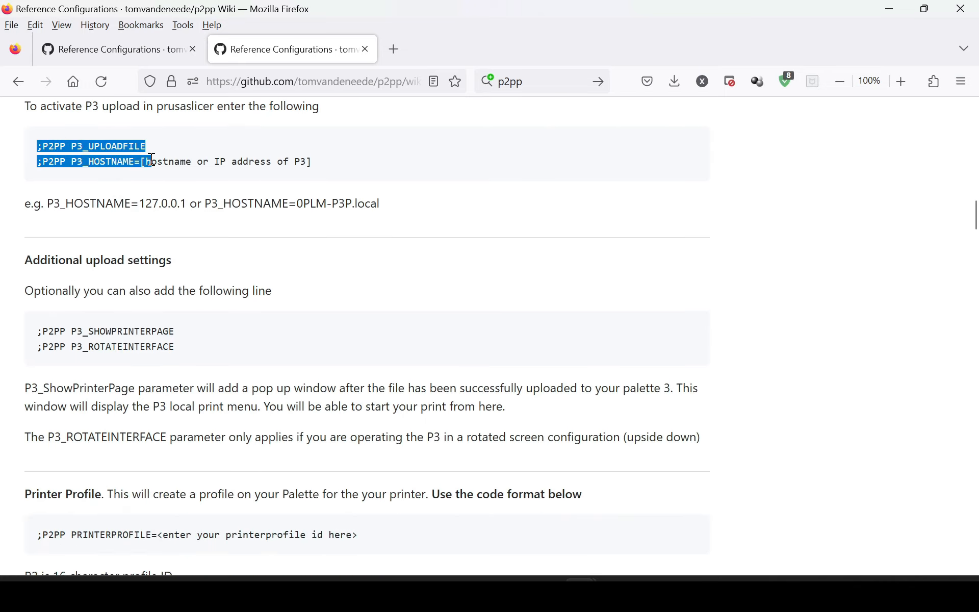
left_click(152, 159)
left_click_drag(148, 163, 321, 177)
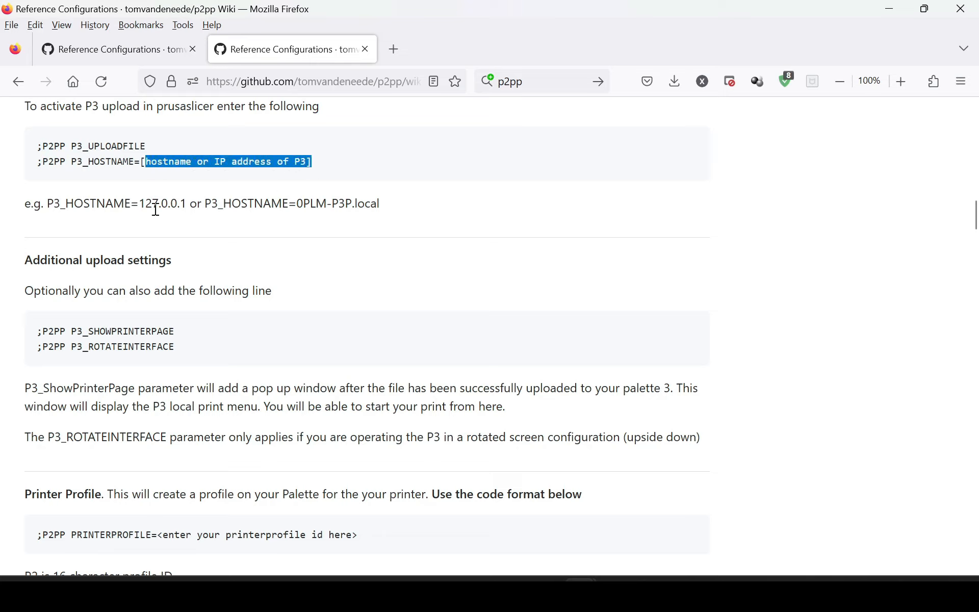
left_click_drag(141, 204, 183, 205)
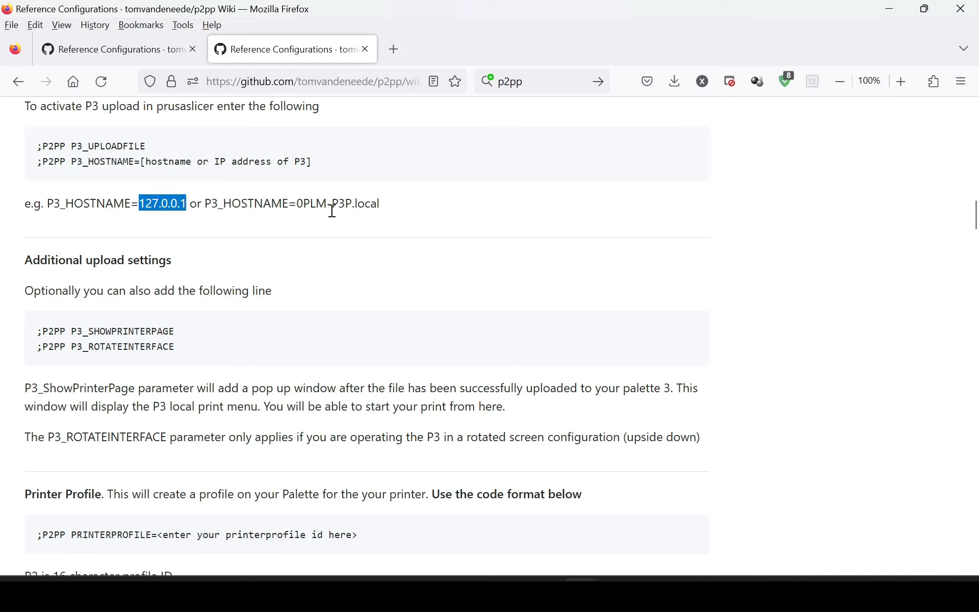
left_click_drag(209, 209, 403, 199)
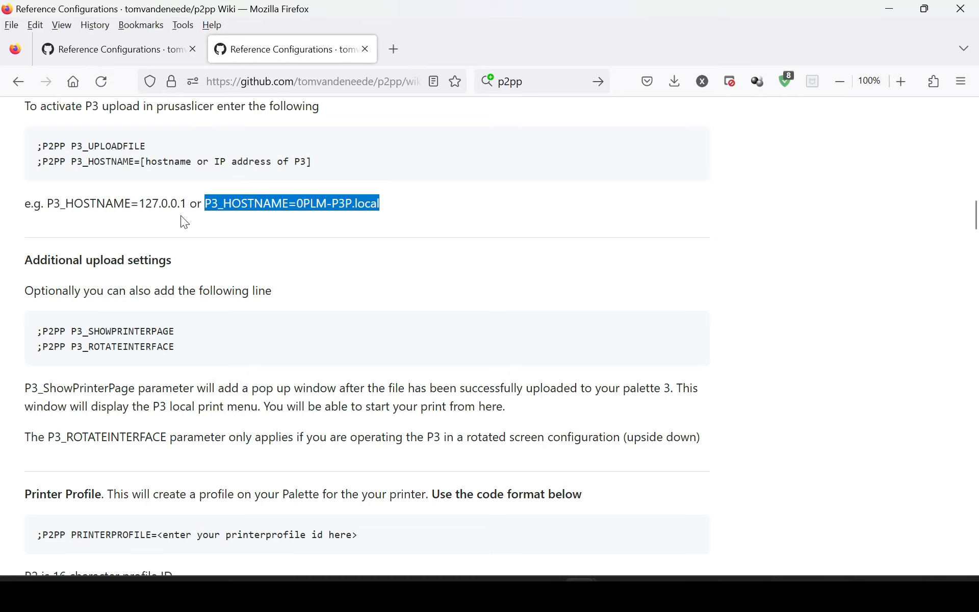
Read the additional upload settings in the wiki, including the optional P3_SHOWPRINTERPAGE and P3_ROTATEINTERFACE lines
scroll(251, 203, "down", 2)
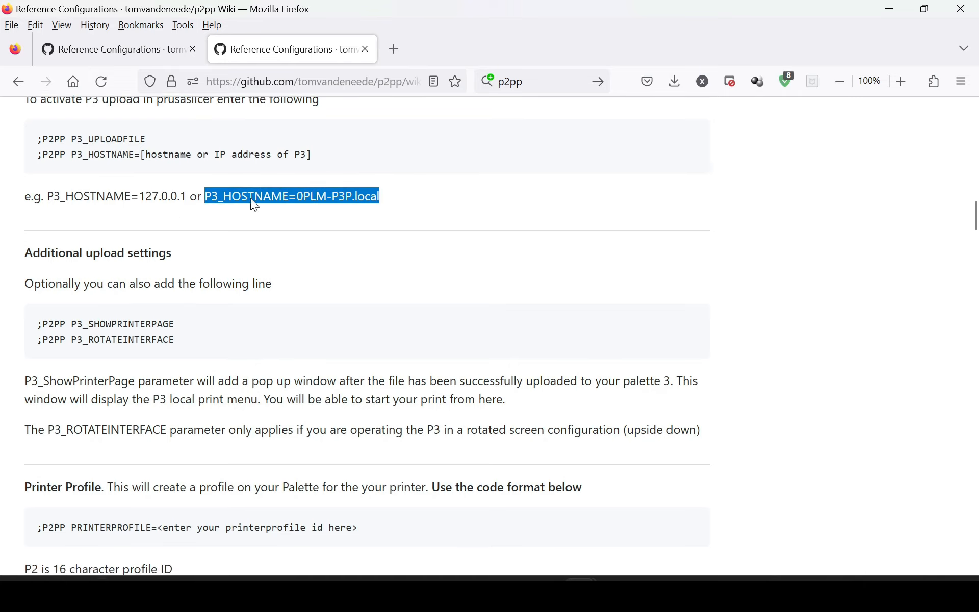
scroll(202, 255, "down", 2)
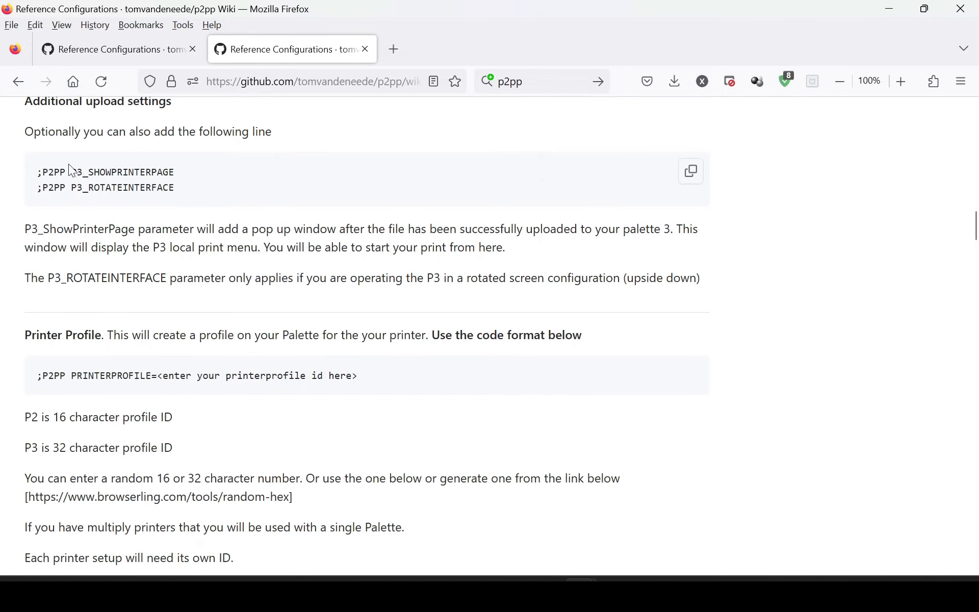
left_click_drag(44, 172, 170, 188)
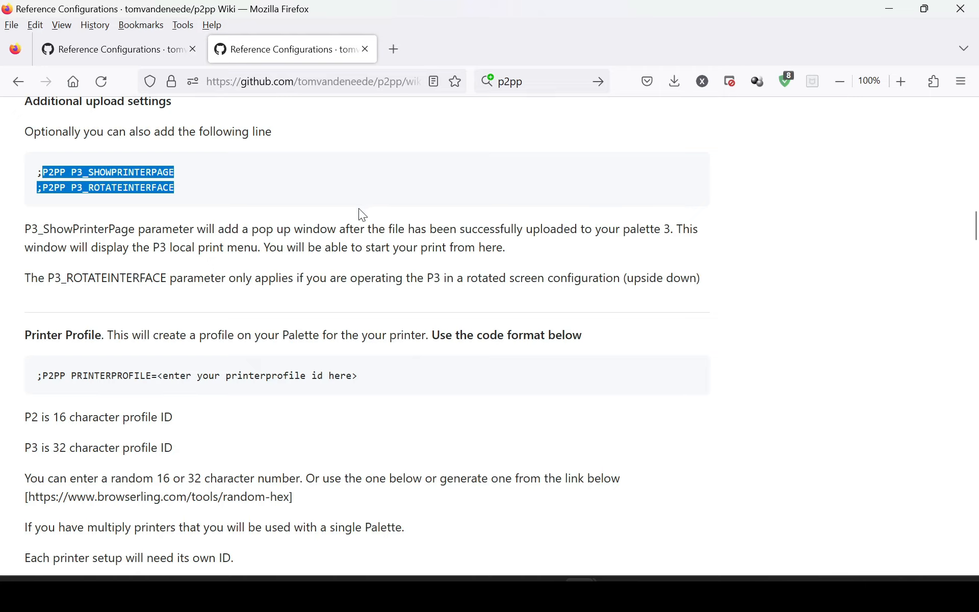
Read the Printer Profile section, including the PRINTERPROFILE code format and the profile ID lengths for P2 and P3
scroll(347, 211, "down", 2)
scroll(302, 229, "down", 3)
scroll(300, 229, "up", 2)
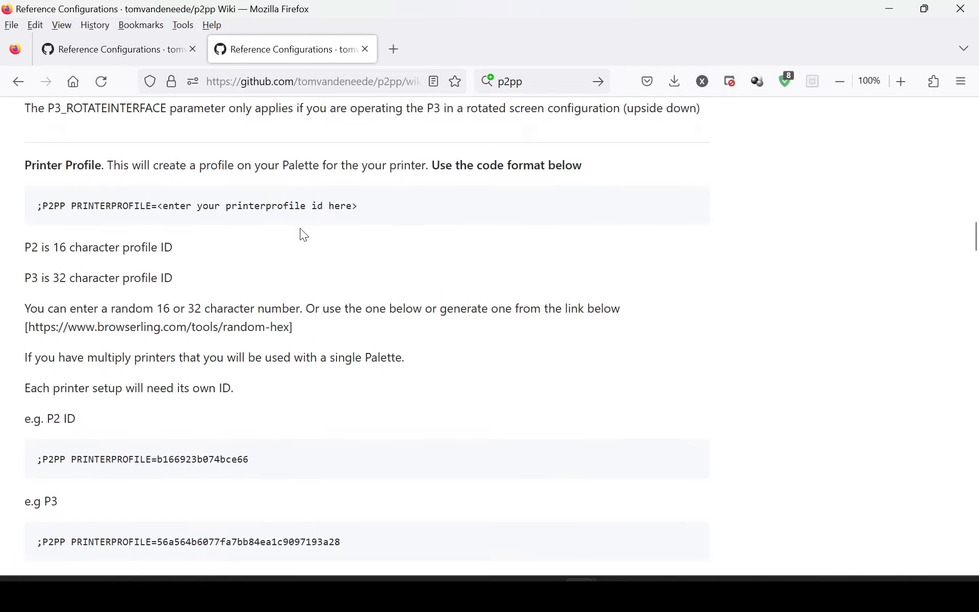
left_click_drag(23, 178, 411, 206)
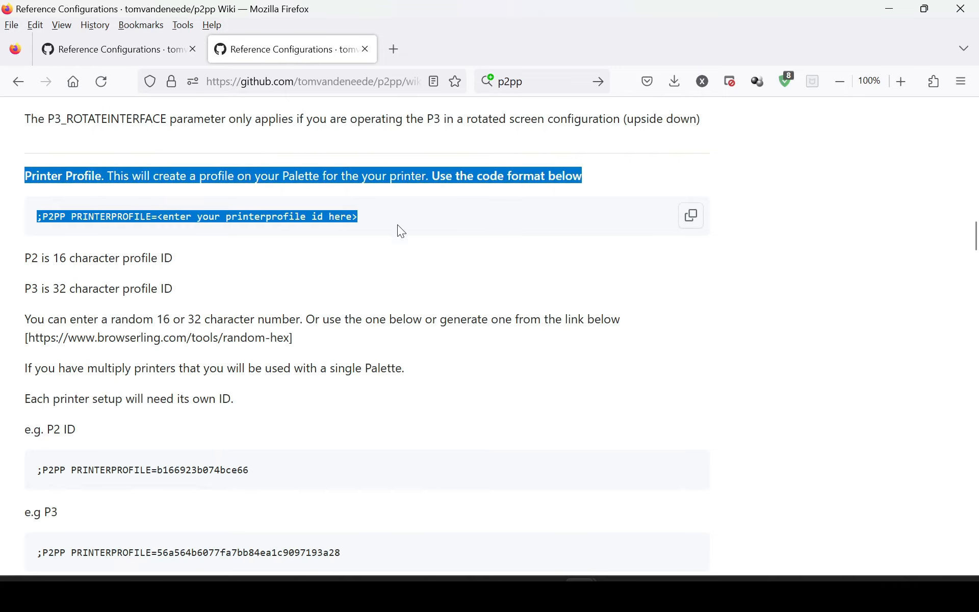
scroll(234, 253, "down", 3)
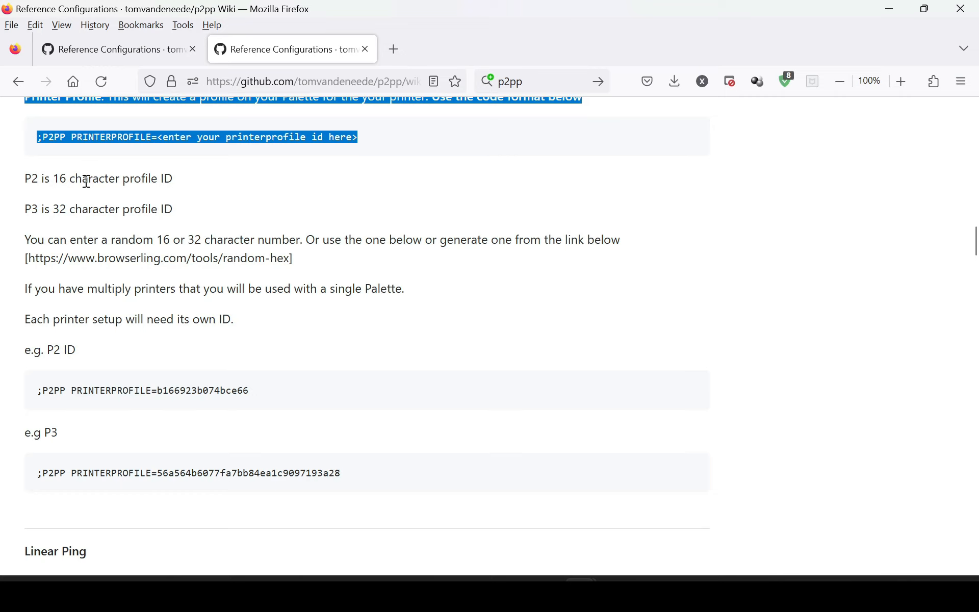
left_click_drag(50, 178, 185, 179)
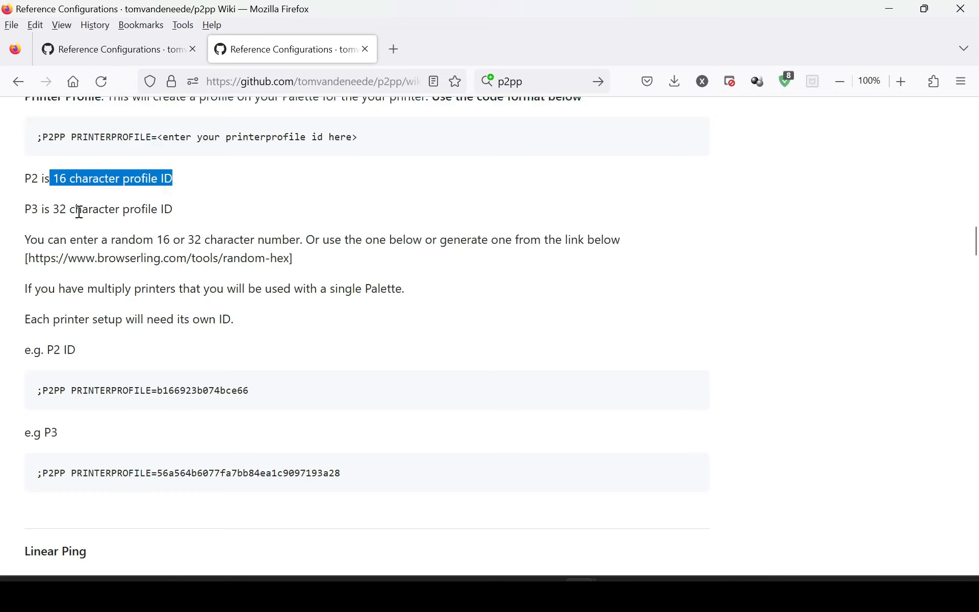
left_click_drag(25, 208, 187, 206)
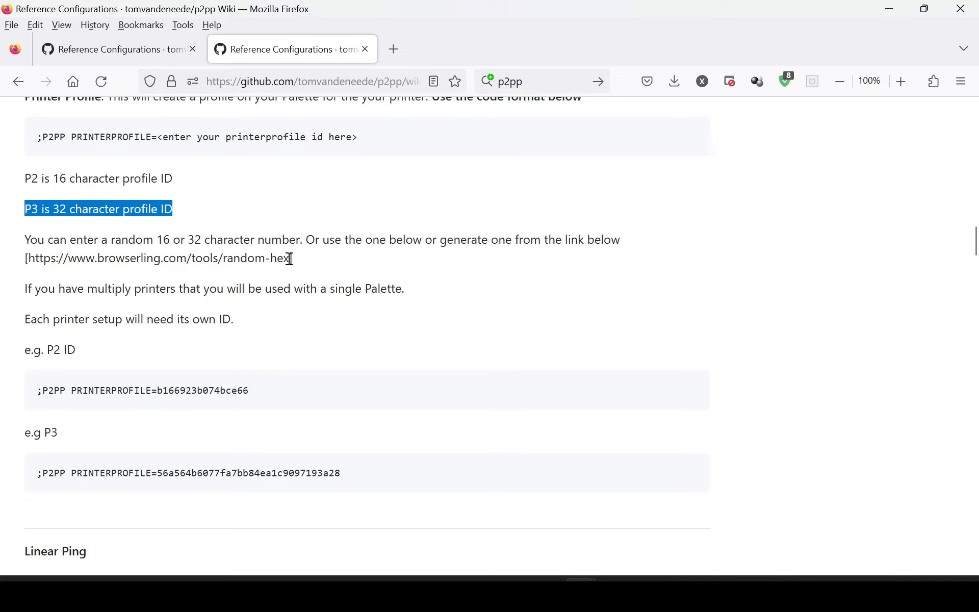
Open the wiki's browserling random-hex link in a new tab and generate five random 32-digit hex numbers
left_click_drag(288, 260, 31, 257)
right_click(51, 261)
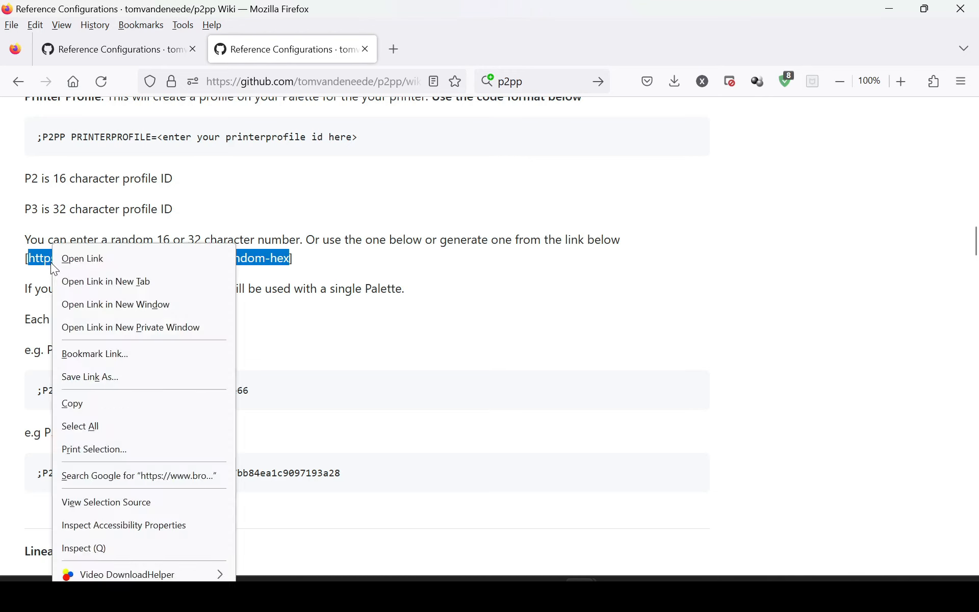
left_click(83, 282)
left_click(422, 55)
scroll(540, 353, "down", 7)
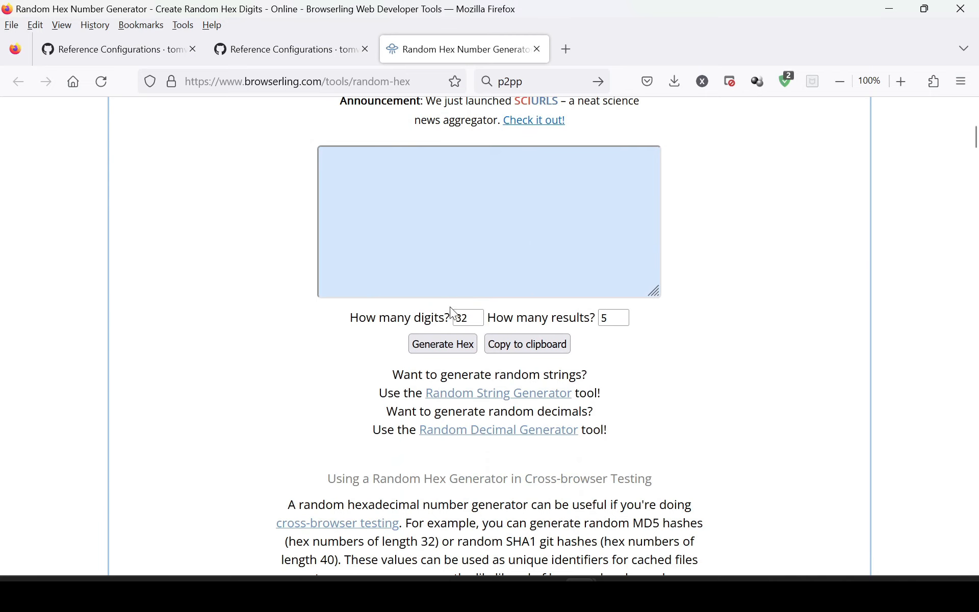
left_click(444, 344)
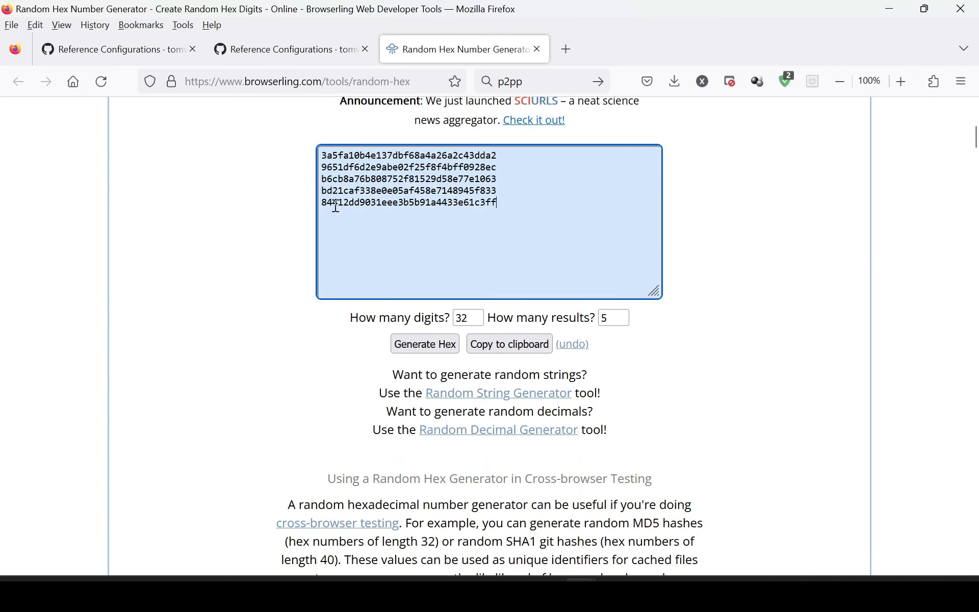
left_click_drag(335, 207, 280, 139)
Return to the wiki page and copy the example ;P2PP PRINTERPROFILE line given for P3
left_click(290, 50)
scroll(167, 362, "down", 1)
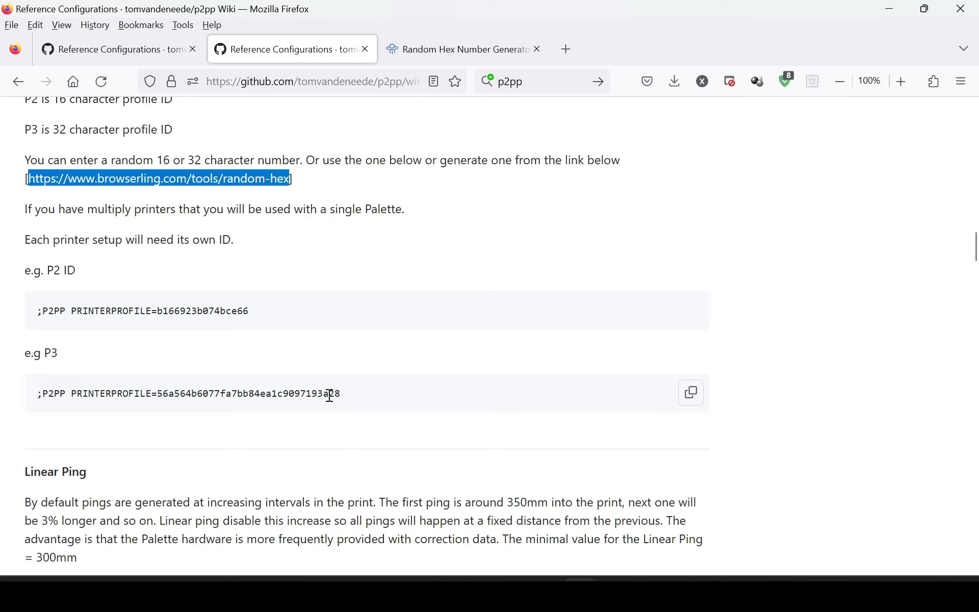
left_click_drag(343, 394, 76, 391)
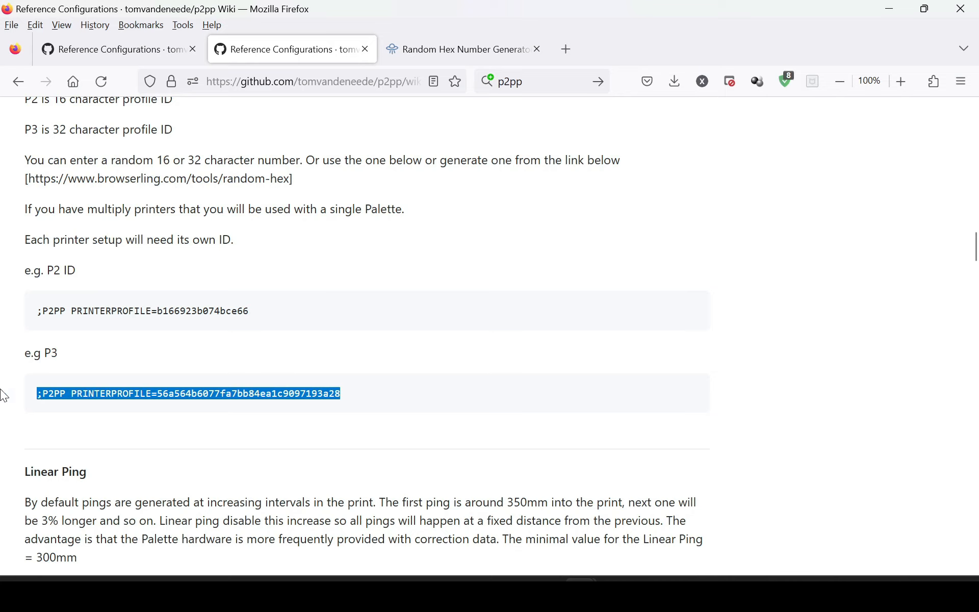
right_click(74, 396)
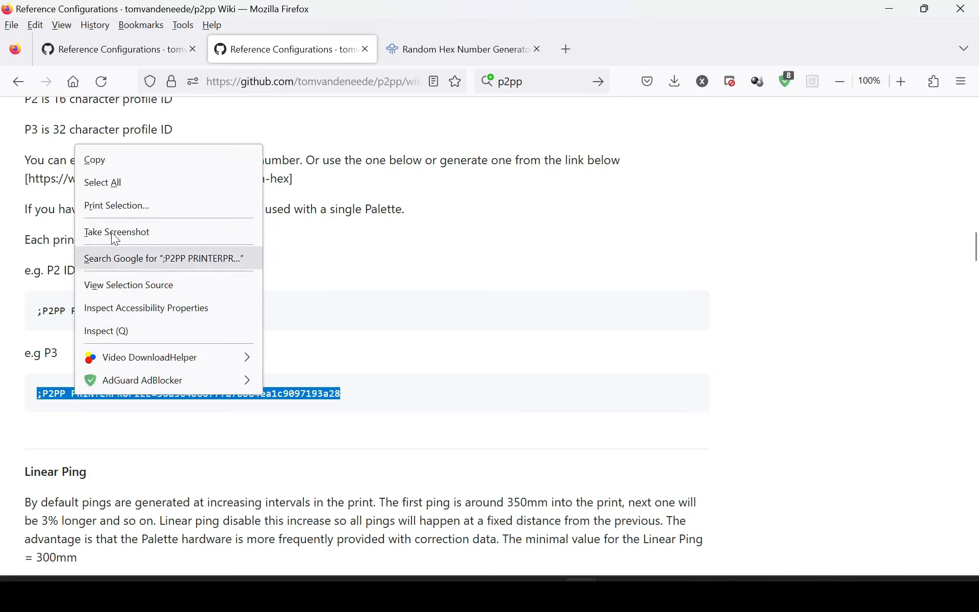
left_click(131, 158)
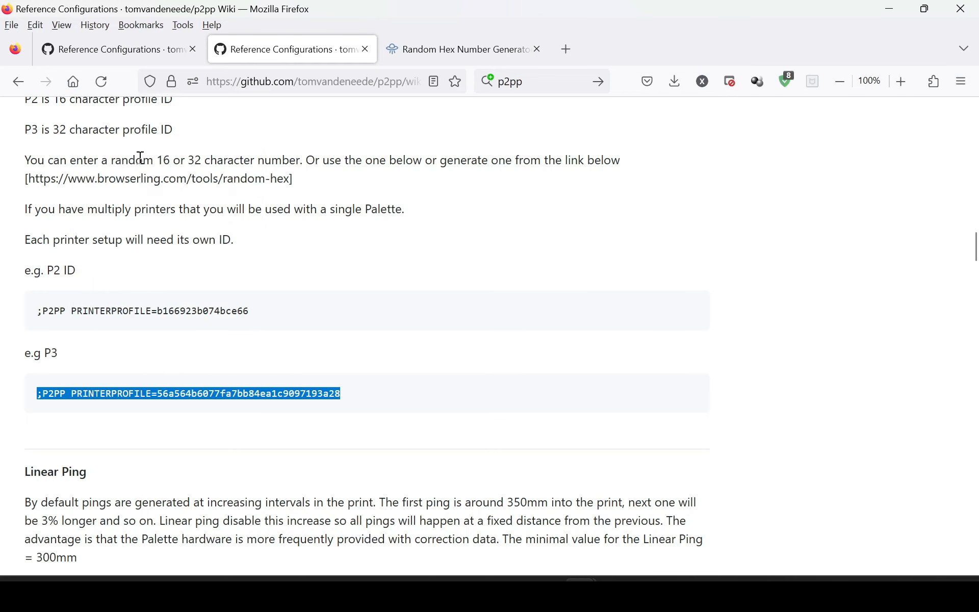
scroll(459, 253, "down", 5)
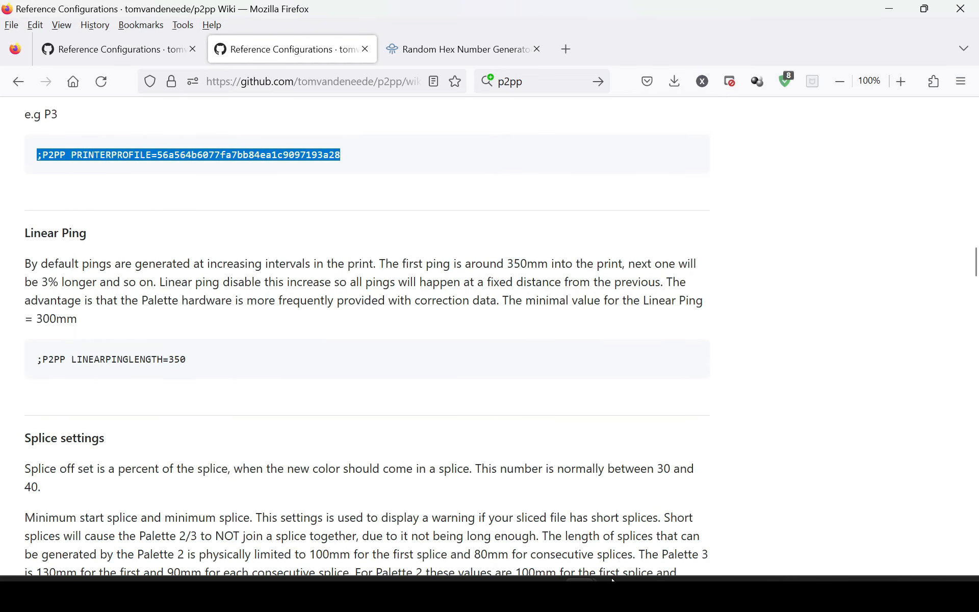
Switch to PrusaSlicer and paste the PRINTERPROFILE line below the P3_PROCESSPREHEAT line in the Start G-code
left_click(613, 581)
right_click(287, 153)
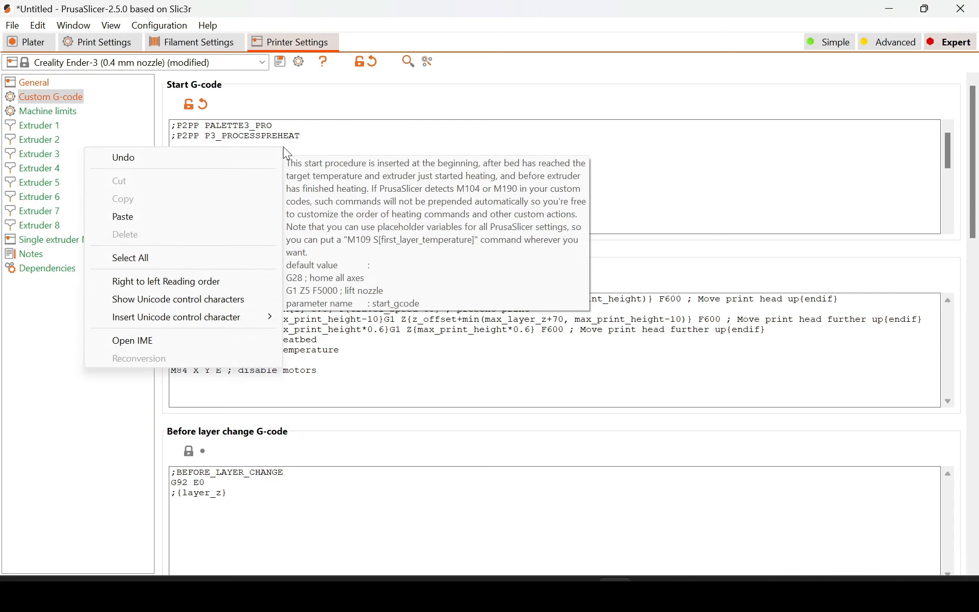
left_click(220, 218)
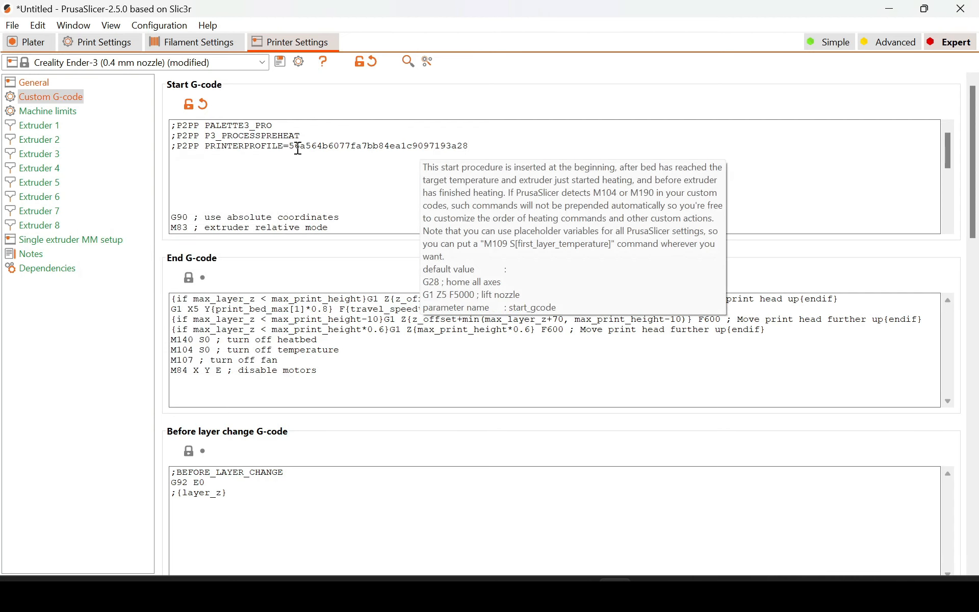
Switch to the wiki page in Firefox, copy the line ;P2PP LINEARPINGLENGTH=350 and read the Linear Ping explanation of ping intervals
mouse_move(581, 586)
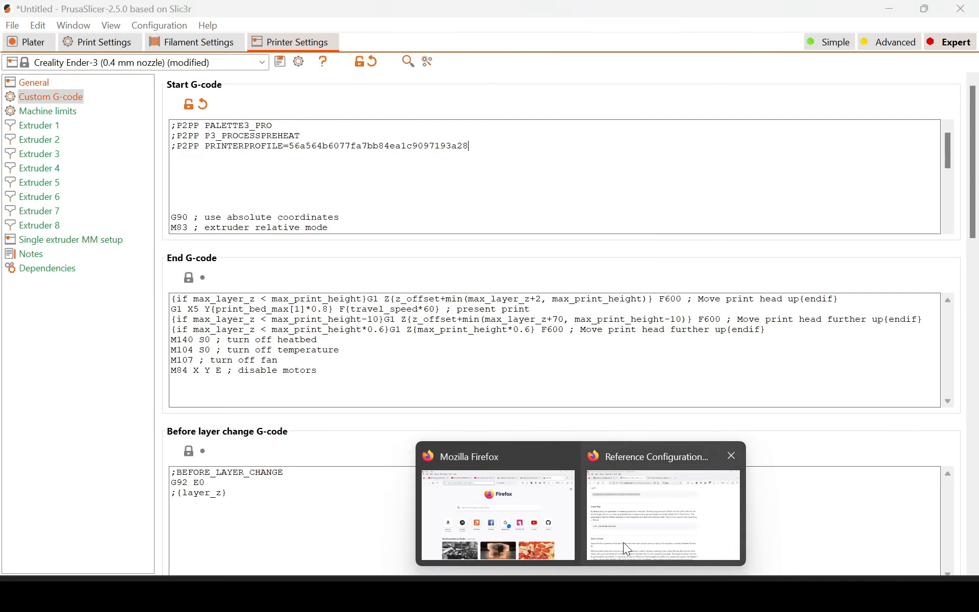
left_click(663, 510)
scroll(63, 260, "down", 2)
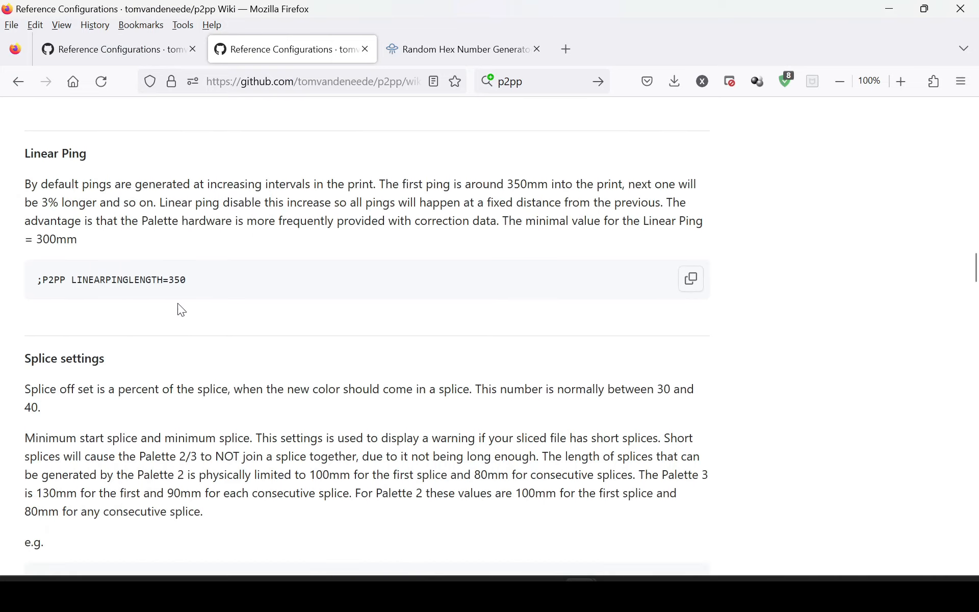
left_click_drag(215, 299, 9, 288)
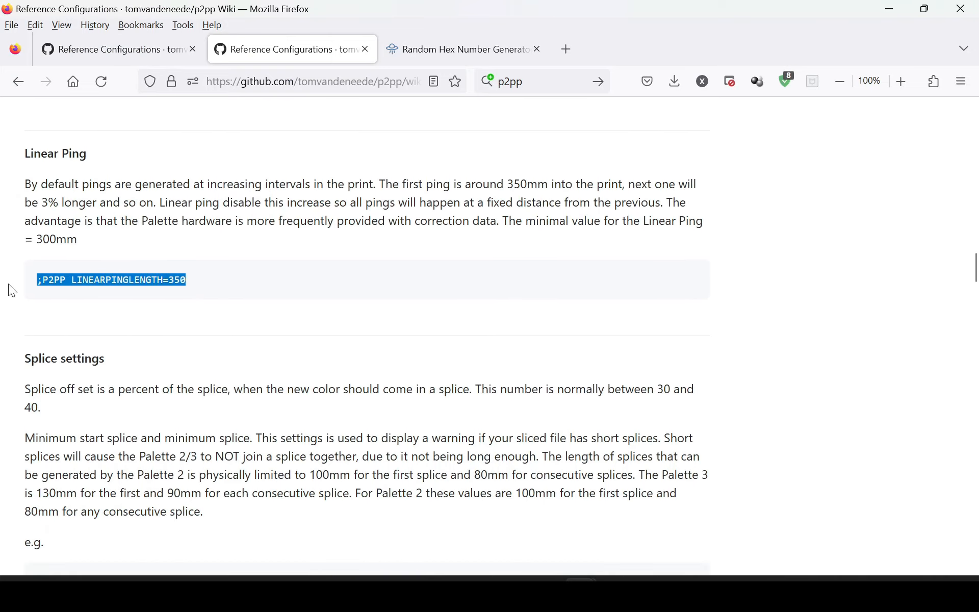
right_click(111, 281)
left_click(129, 296)
left_click(56, 184)
left_click_drag(56, 185, 675, 182)
left_click(509, 185)
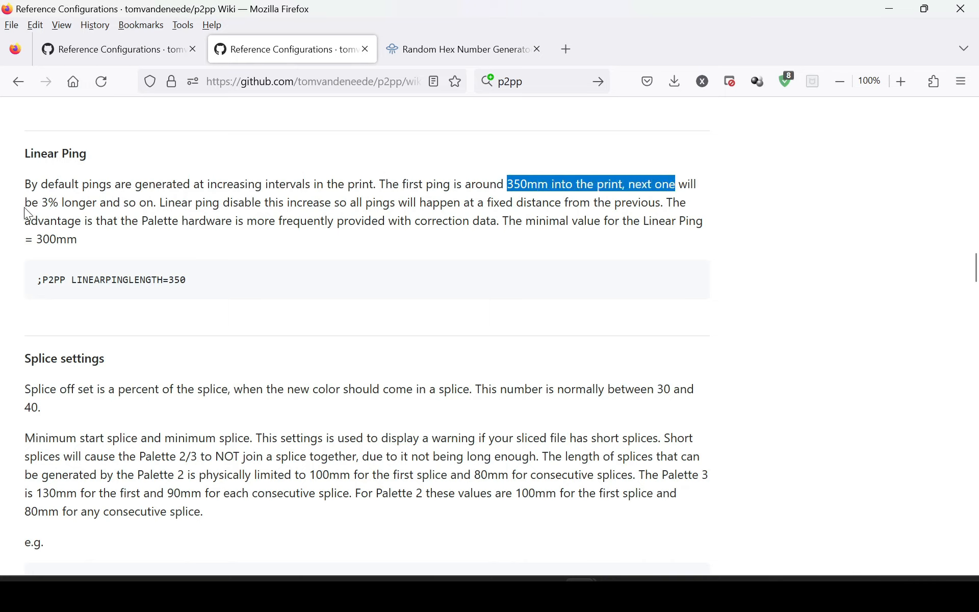
left_click_drag(25, 202, 57, 199)
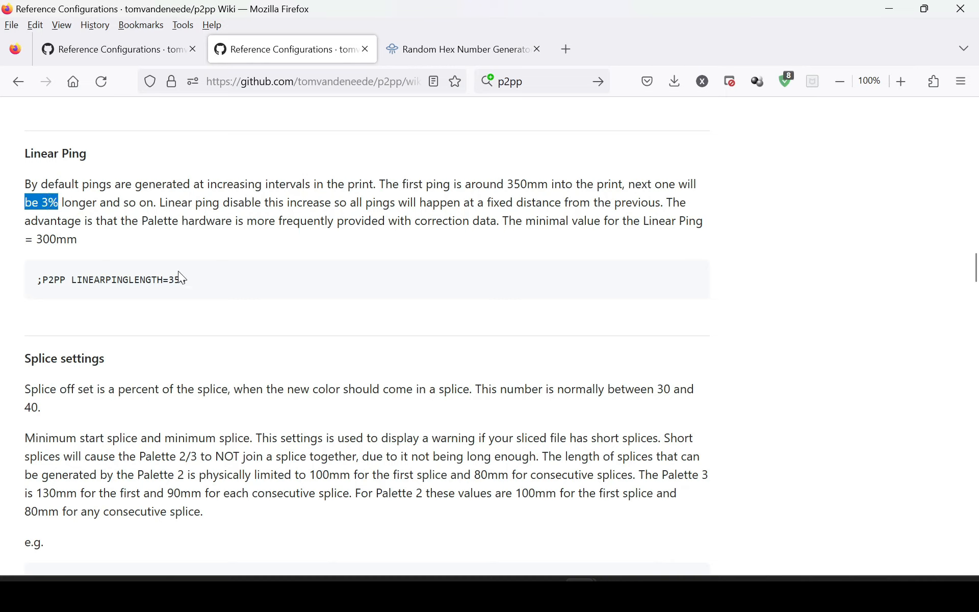
left_click_drag(187, 289, 168, 298)
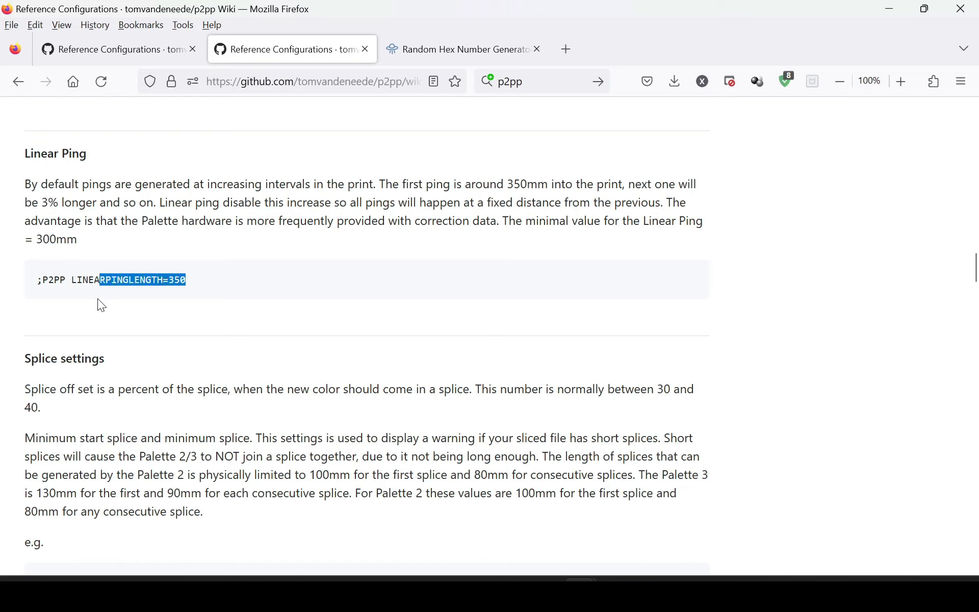
Switch to PrusaSlicer and paste ;P2PP LINEARPINGLENGTH=350 below the PRINTERPROFILE line in the Start G-code
left_click(616, 593)
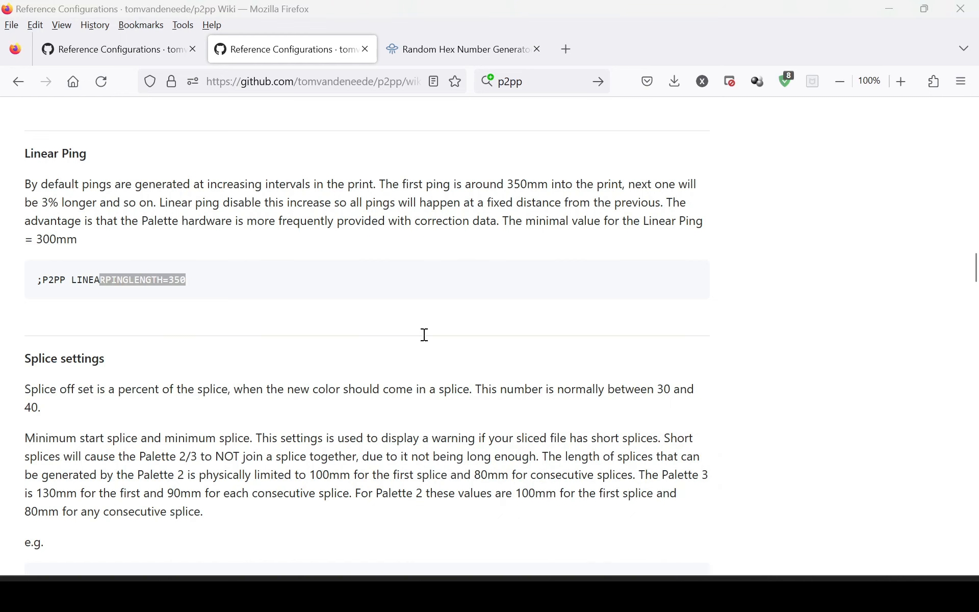
left_click(614, 592)
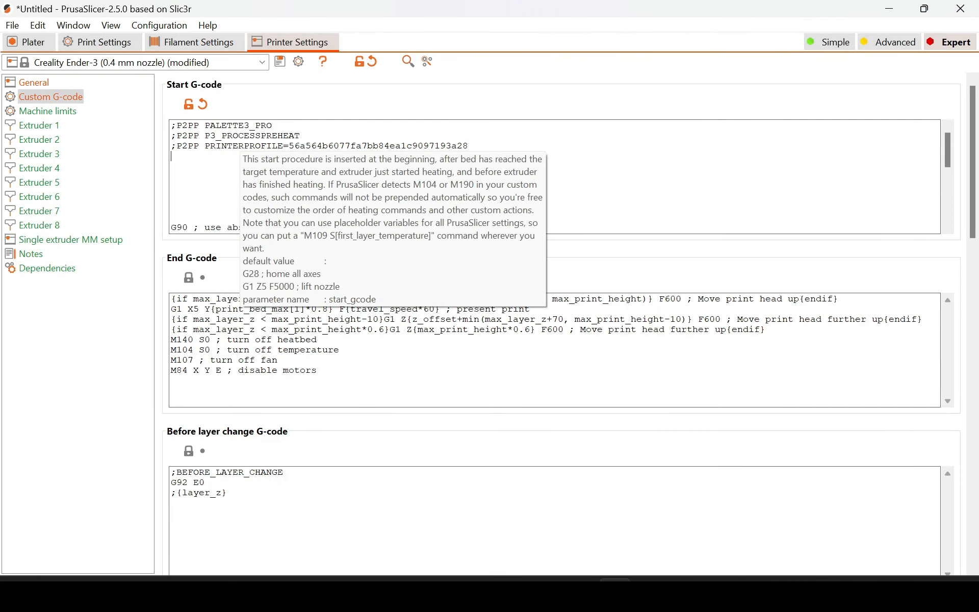
right_click(189, 163)
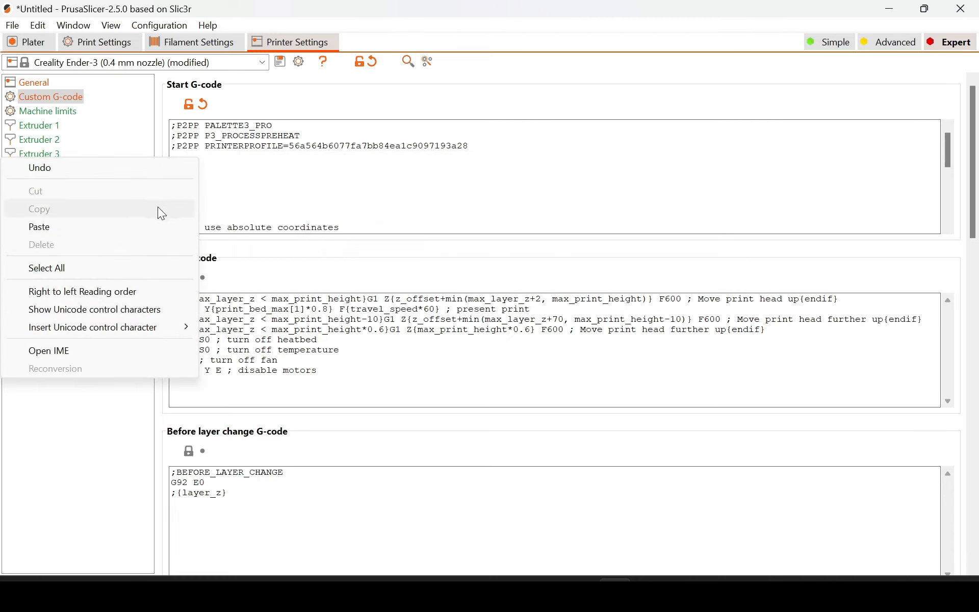
left_click(155, 226)
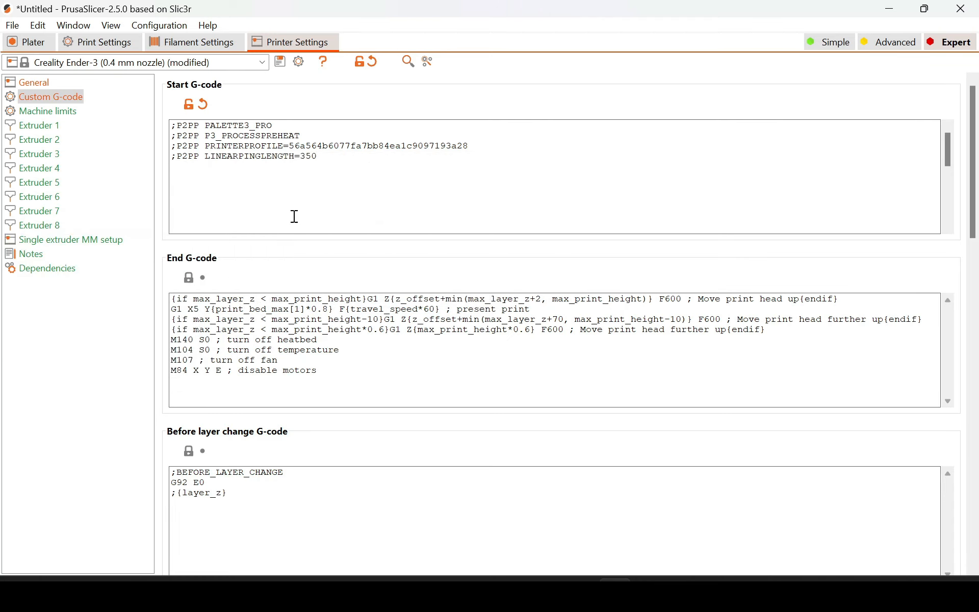
Switch to the wiki page in Firefox, copy the SPLICEOFFSET=30, MINSTARTSPLICE=130 and MINSPLICE=90 lines and read the explanation of these splice settings
mouse_move(582, 594)
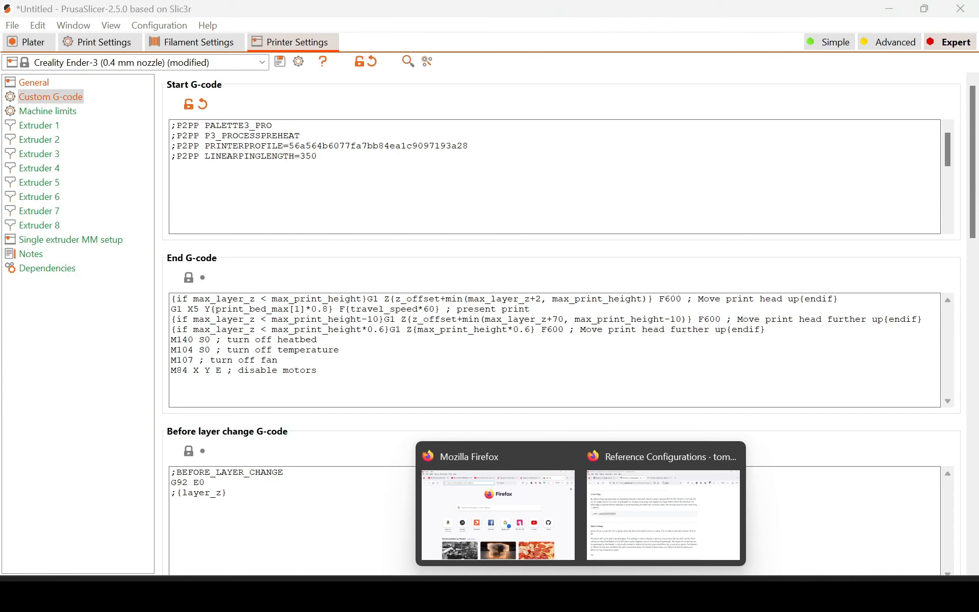
left_click(705, 494)
scroll(408, 433, "down", 3)
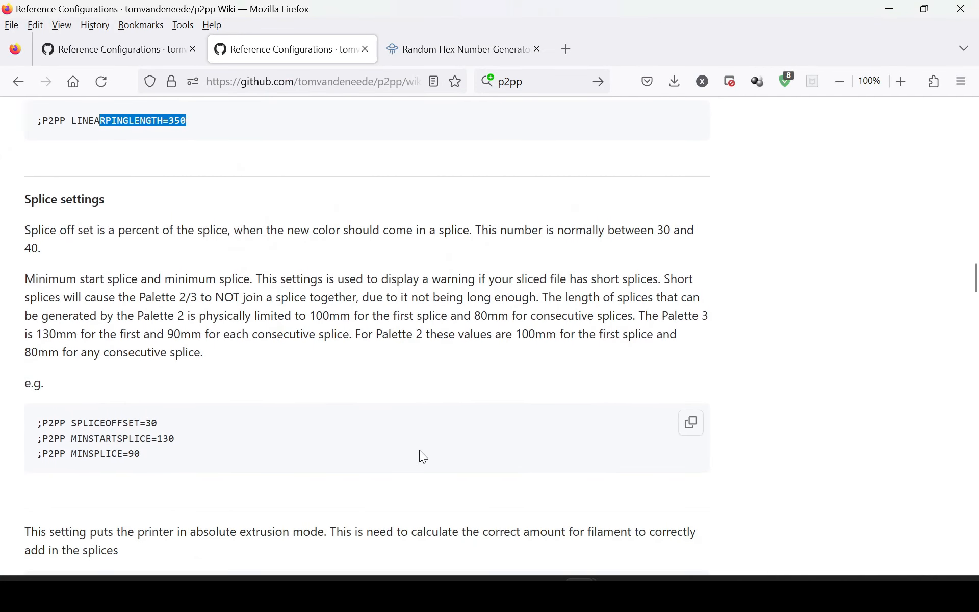
scroll(5, 171, "down", 2)
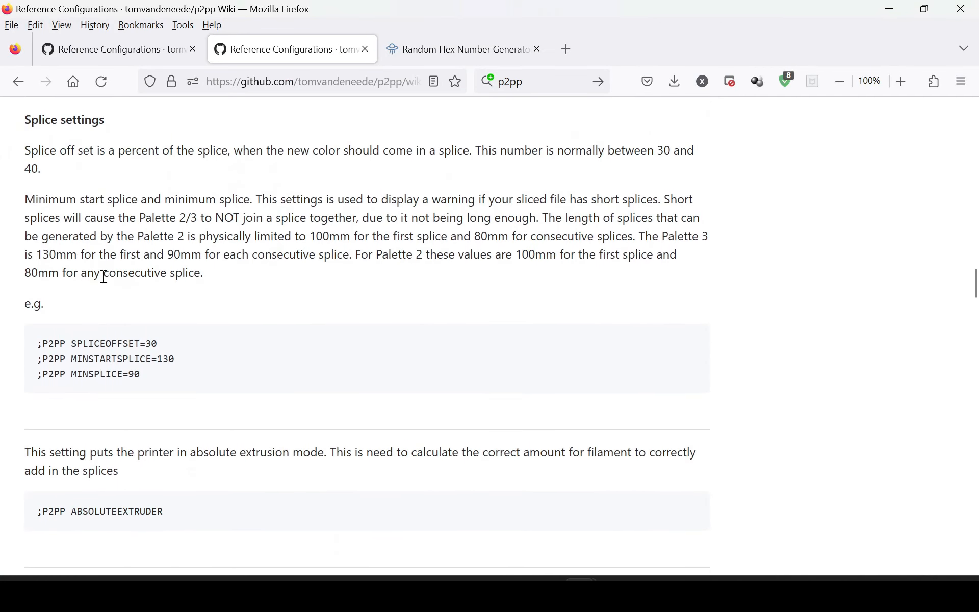
left_click_drag(148, 382, 17, 338)
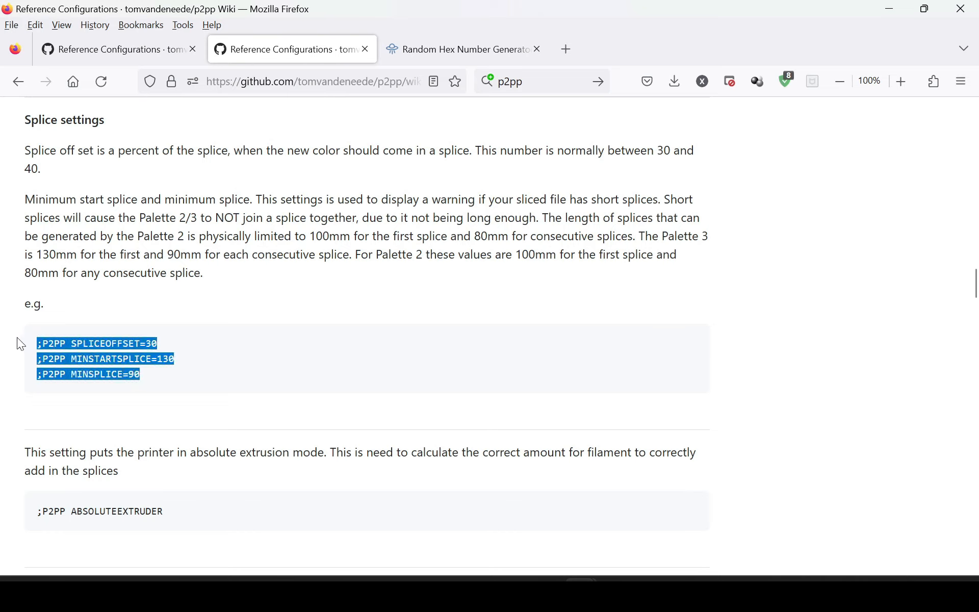
right_click(53, 340)
left_click(62, 357)
left_click_drag(356, 255, 557, 257)
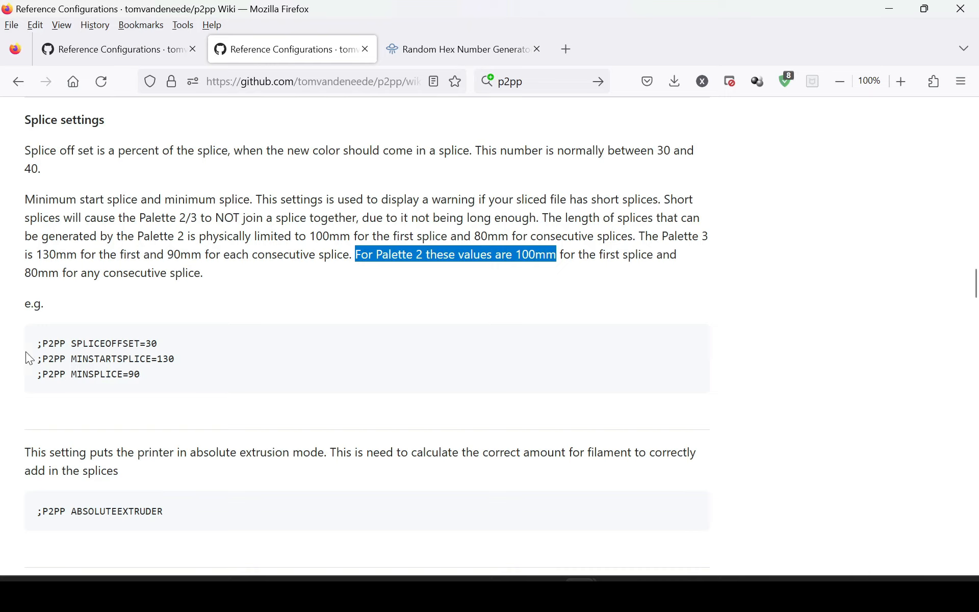
left_click_drag(176, 360, 158, 363)
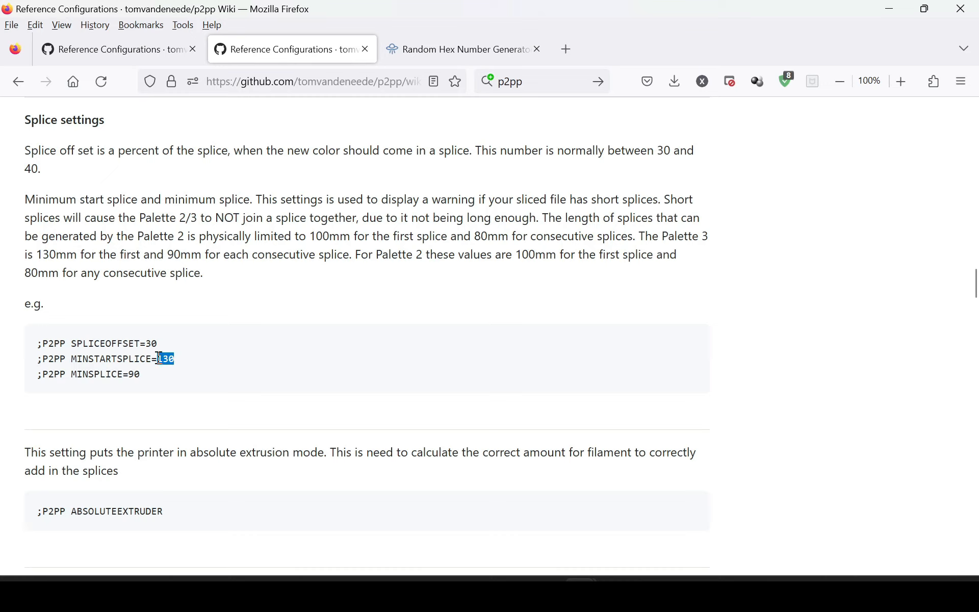
left_click_drag(141, 374, 128, 378)
left_click(135, 344)
left_click_drag(159, 343, 59, 347)
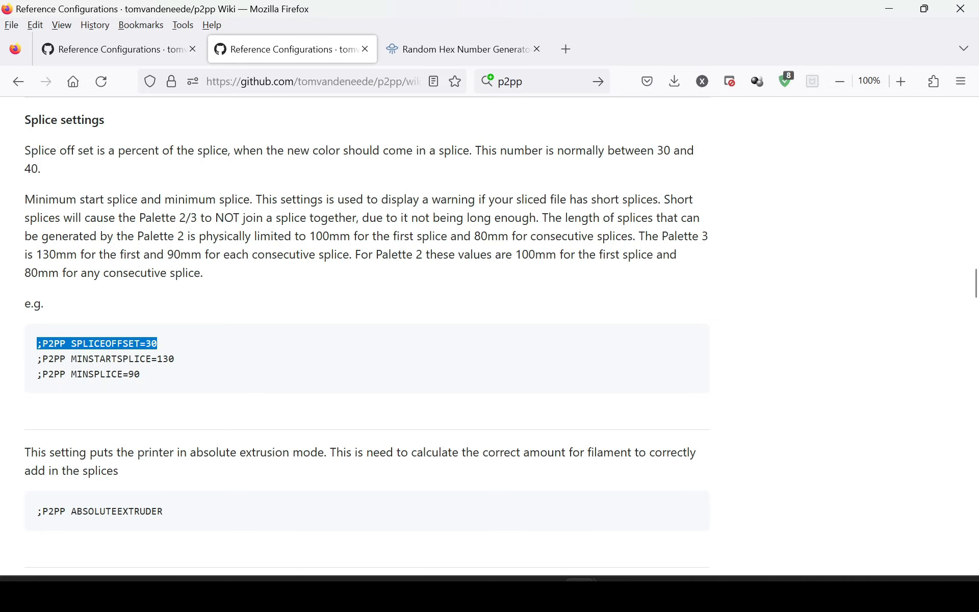
Switch to PrusaSlicer and paste the SPLICEOFFSET=30, MINSTARTSPLICE=130 and MINSPLICE=90 lines below the LINEARPINGLENGTH line in the Start G-code
left_click(616, 591)
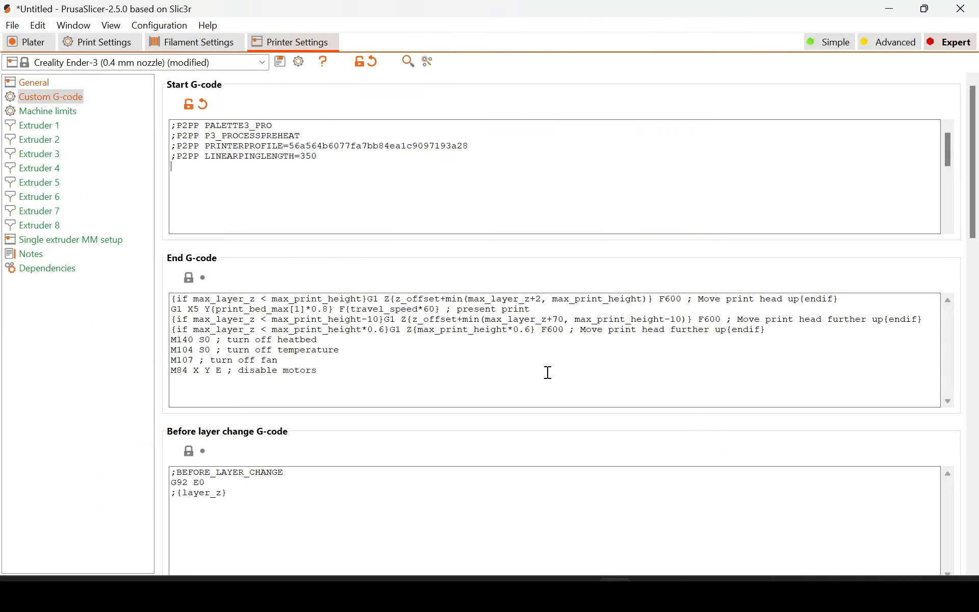
right_click(301, 170)
left_click(229, 240)
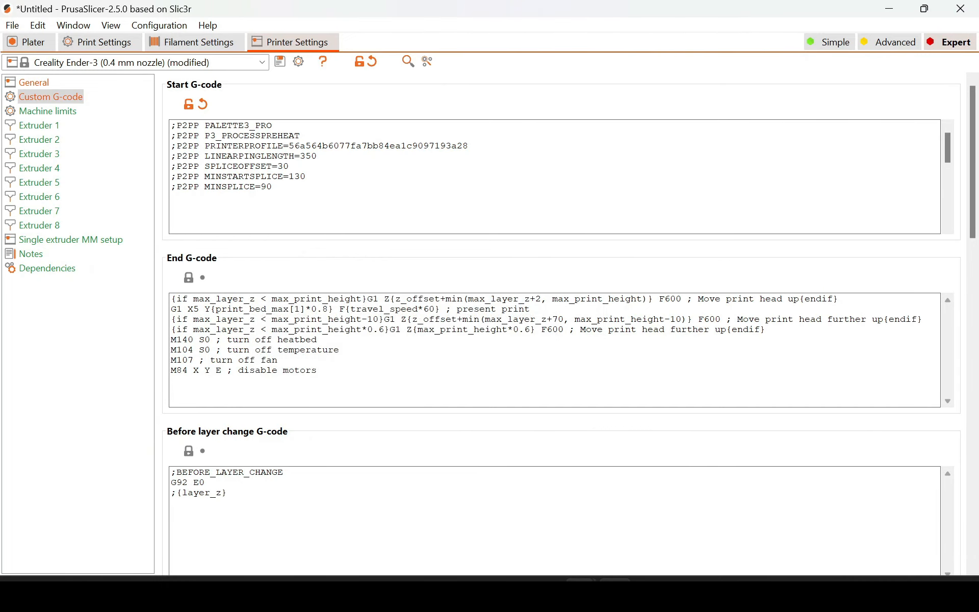
Switch to the wiki page in Firefox and copy the line ;P2PP ABSOLUTEEXTRUDER
mouse_move(581, 592)
left_click(619, 529)
scroll(429, 321, "down", 5)
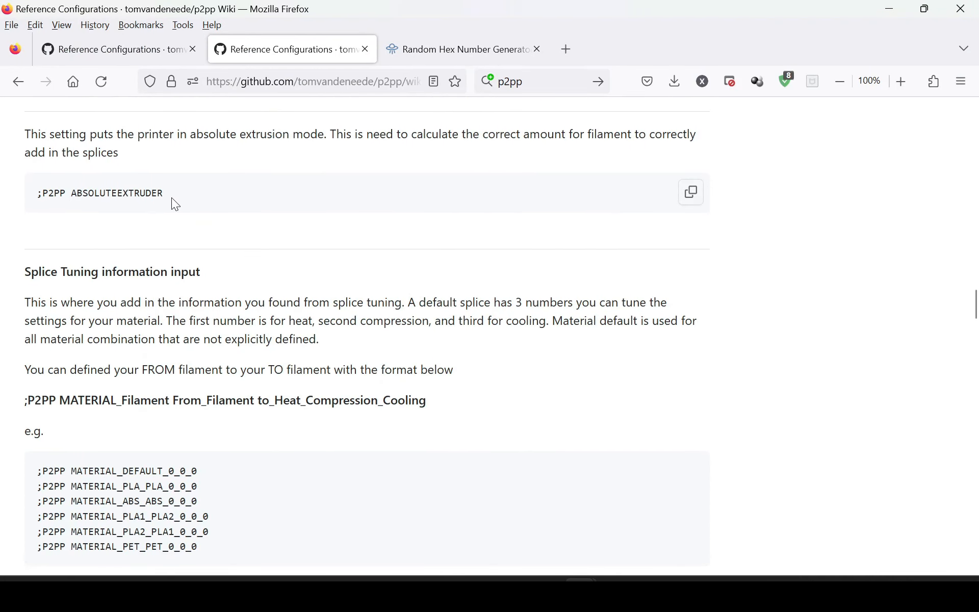
left_click_drag(172, 197, 80, 199)
right_click(58, 199)
left_click(76, 213)
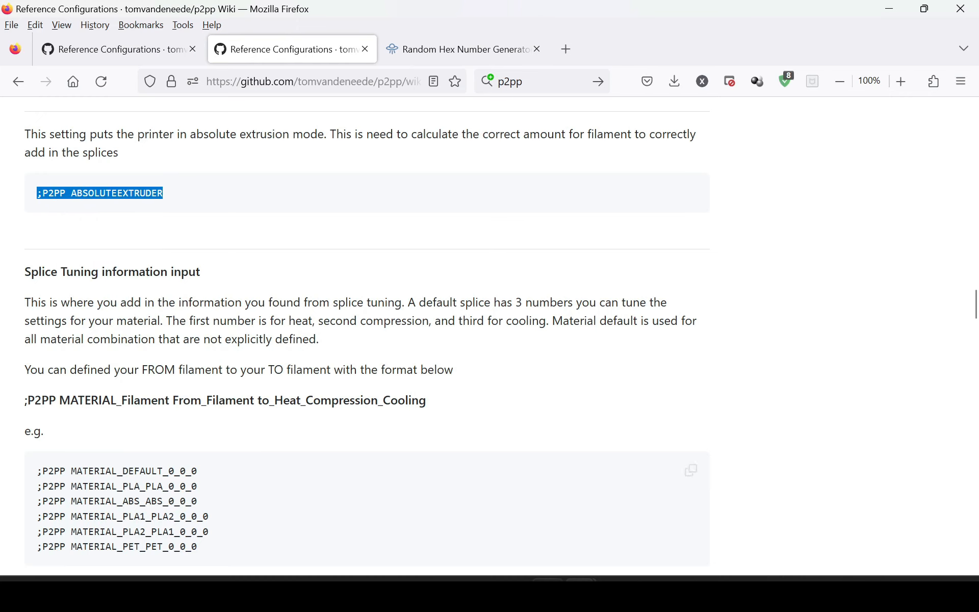
Switch to PrusaSlicer and paste ;P2PP ABSOLUTEEXTRUDER below the MINSPLICE line in the Start G-code
key("alt+Tab")
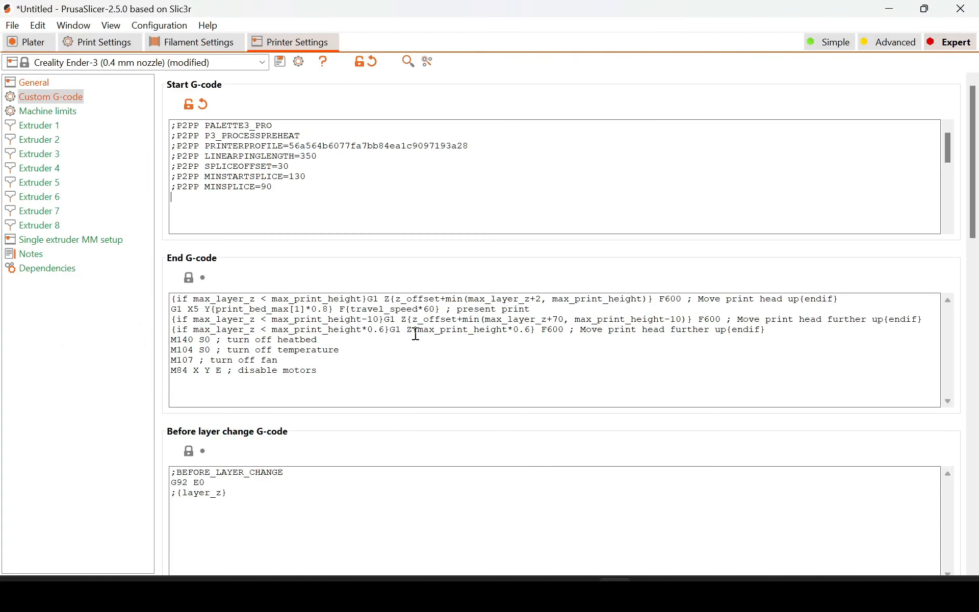
right_click(258, 204)
left_click(174, 269)
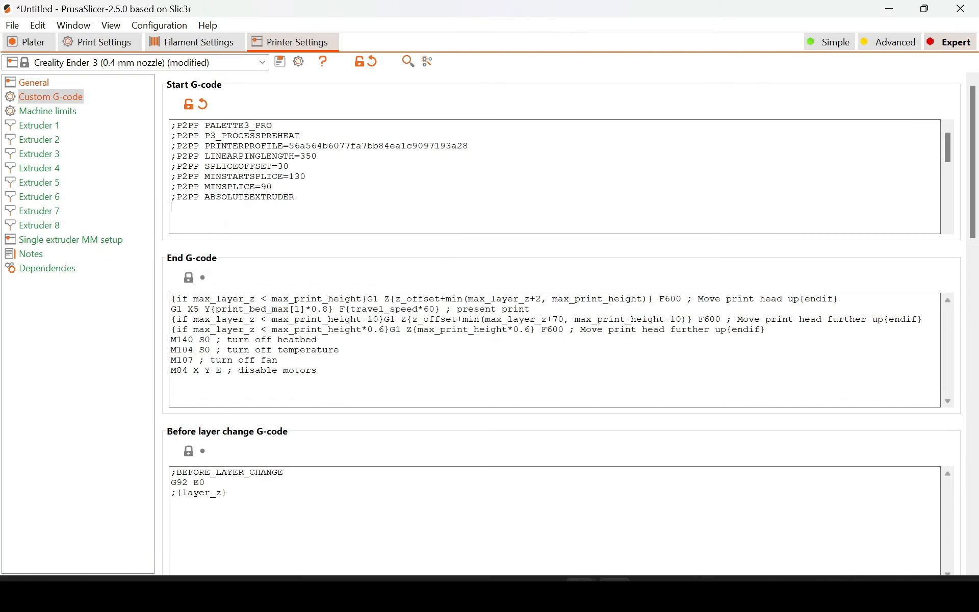
Switch to the wiki page in Firefox and read the splice tuning section, examining the MATERIAL line format and its heat, compression and cooling values
mouse_move(579, 580)
left_click(655, 510)
scroll(261, 377, "down", 3)
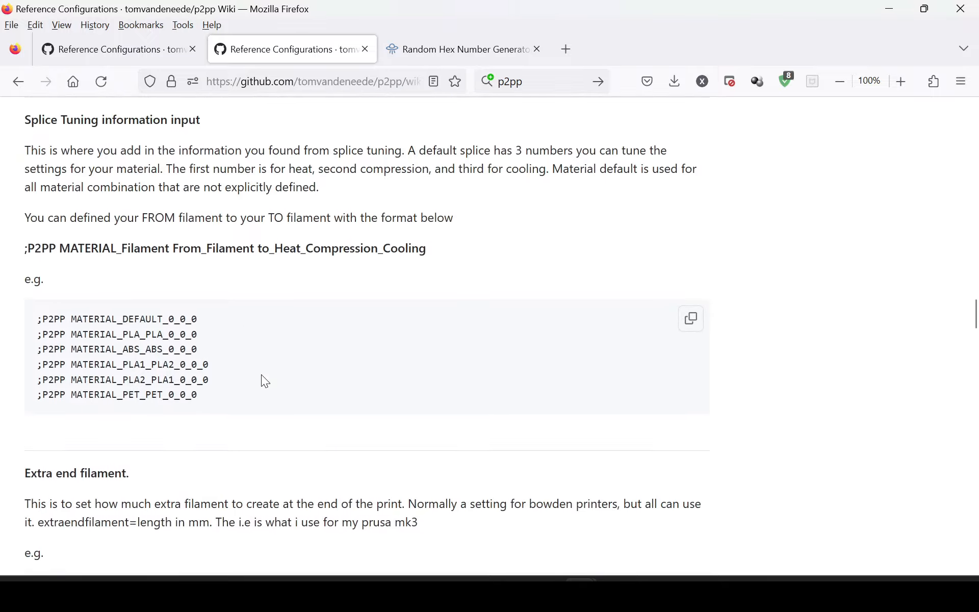
left_click_drag(24, 112, 275, 110)
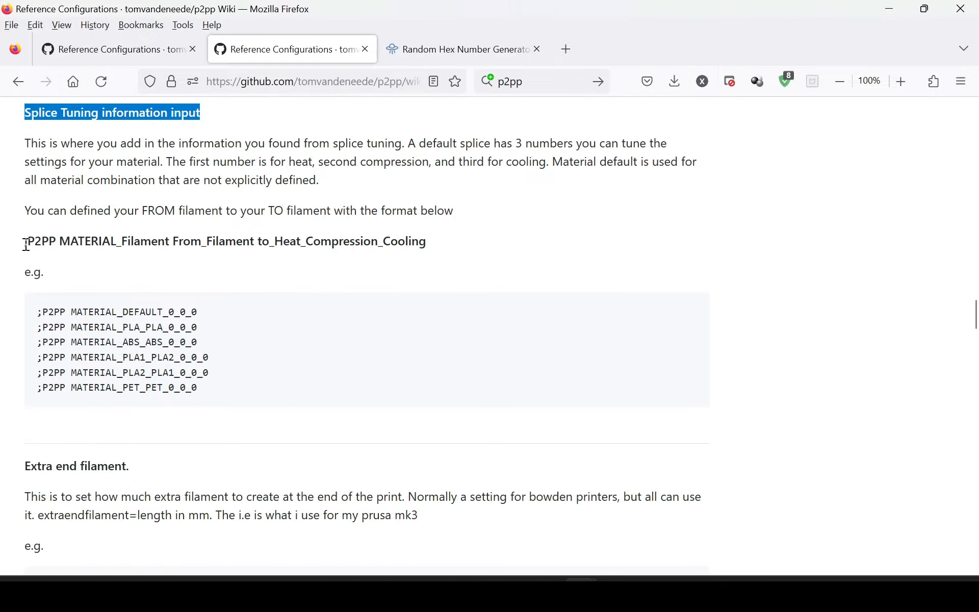
left_click_drag(29, 242, 198, 241)
left_click_drag(267, 241, 407, 251)
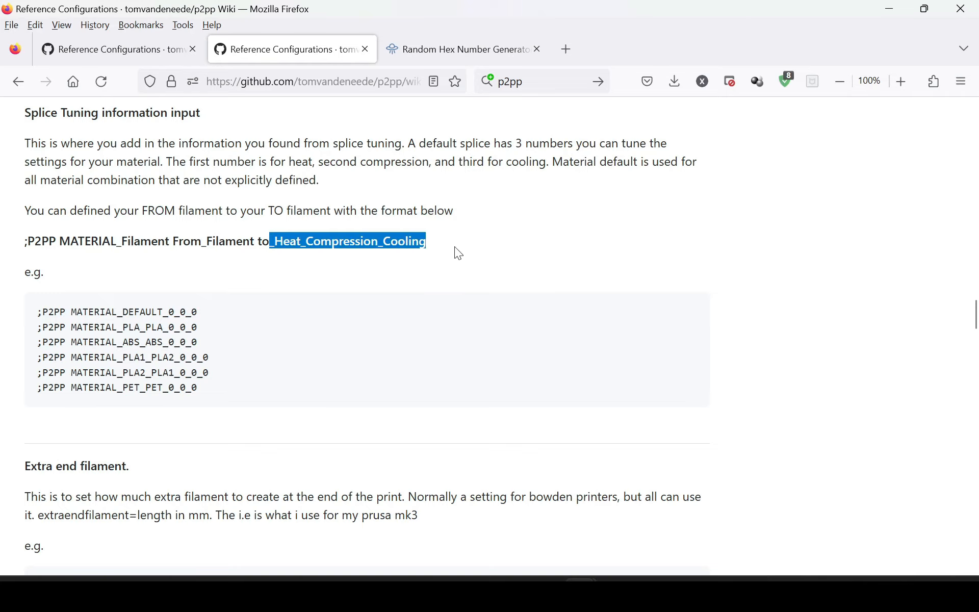
scroll(454, 246, "down", 2)
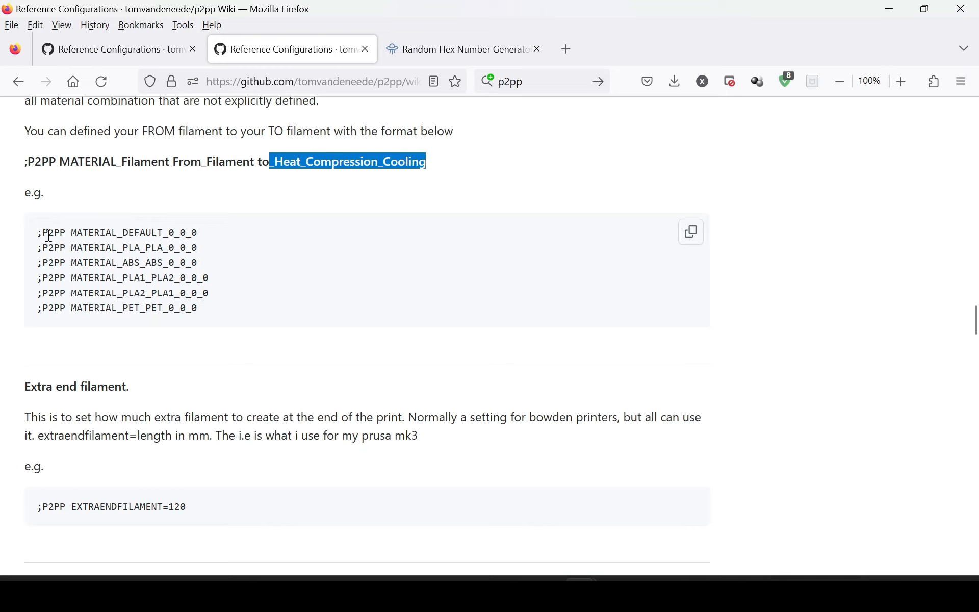
left_click_drag(42, 235, 230, 239)
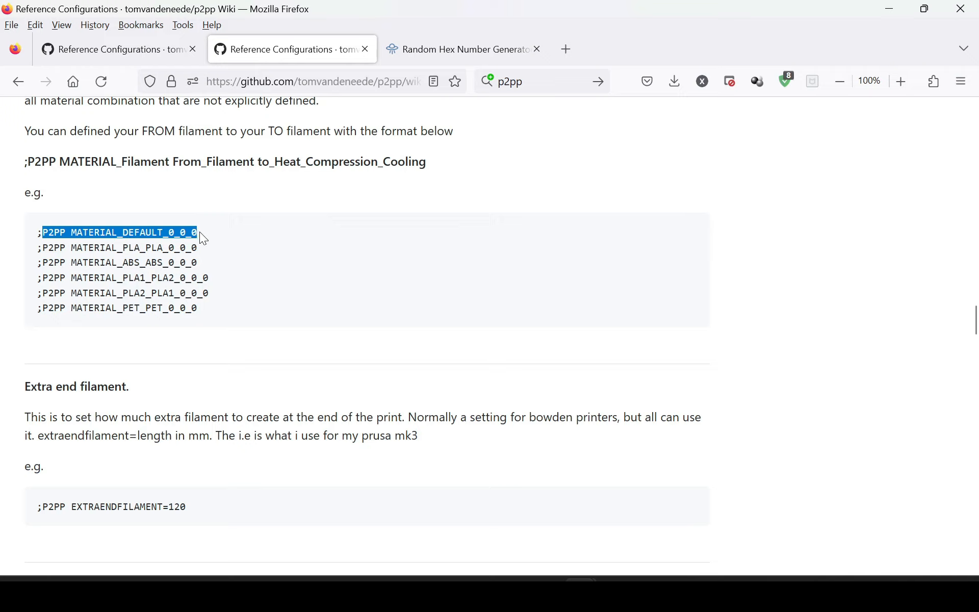
left_click(126, 247)
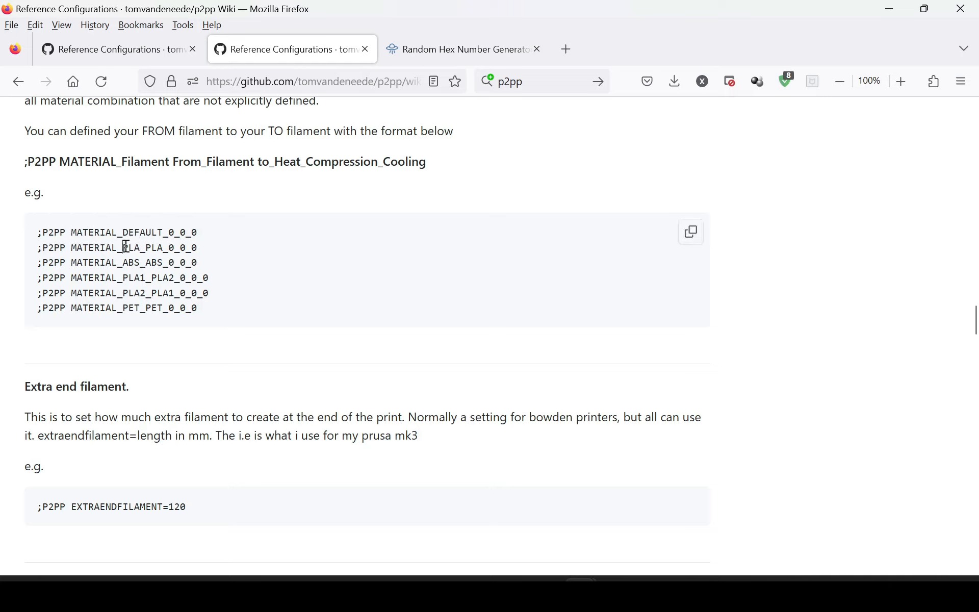
left_click_drag(126, 247, 213, 251)
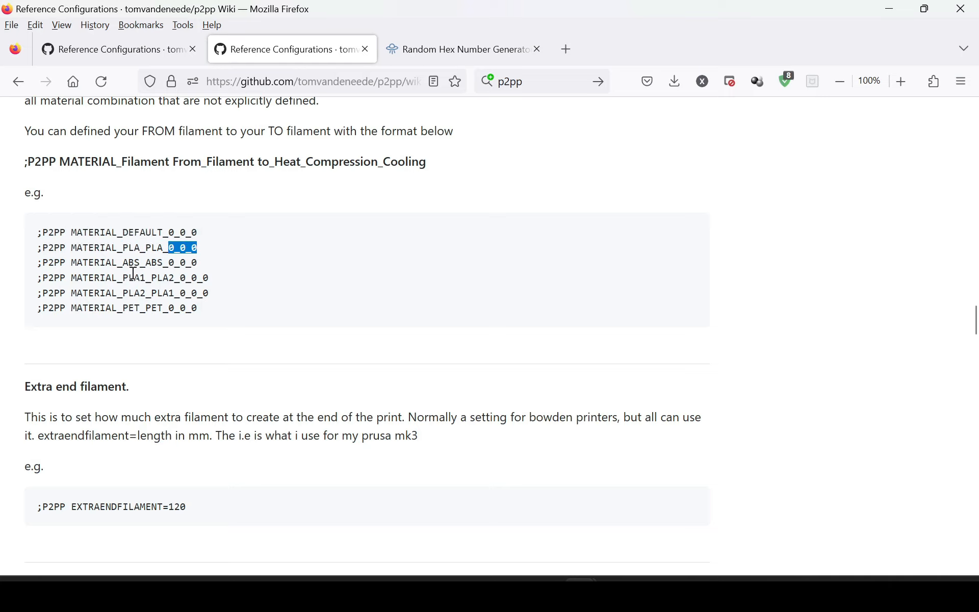
left_click_drag(140, 262, 174, 262)
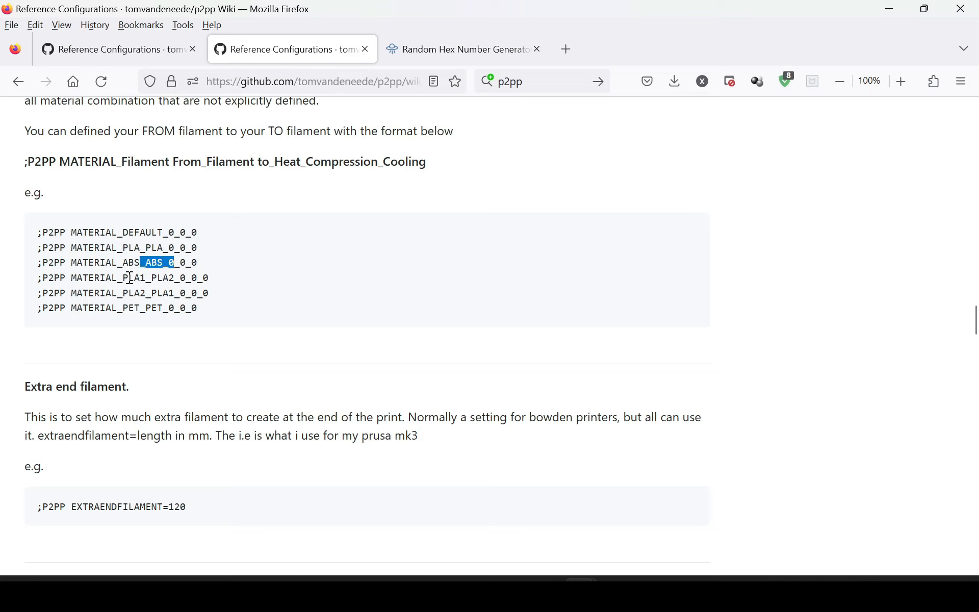
left_click_drag(118, 278, 234, 302)
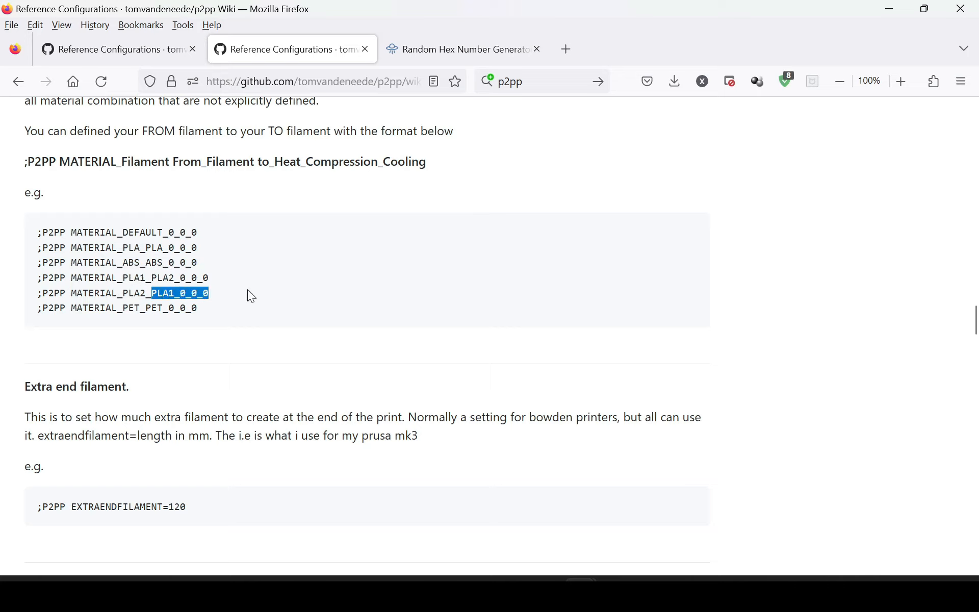
left_click(205, 315)
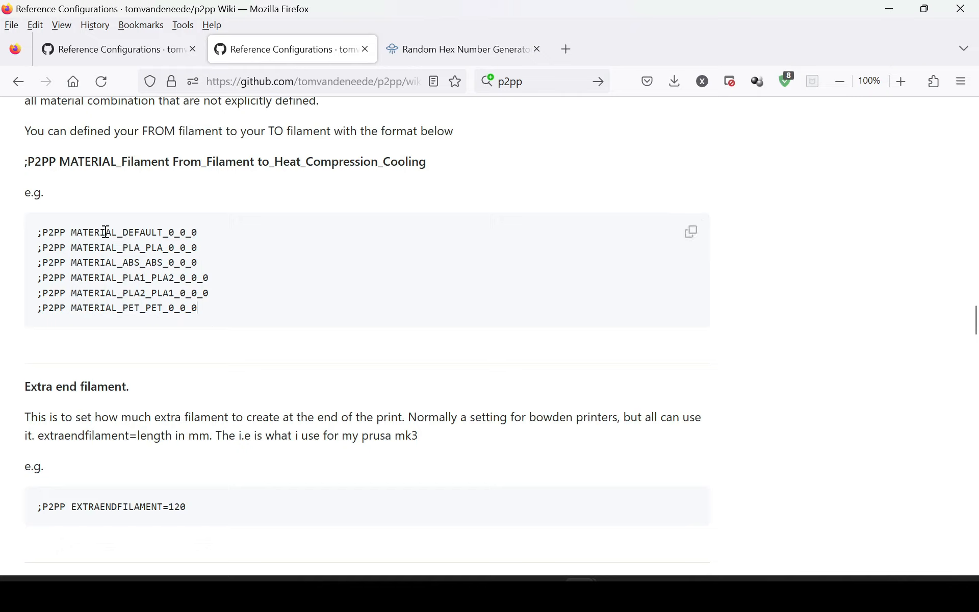
left_click_drag(172, 249, 202, 247)
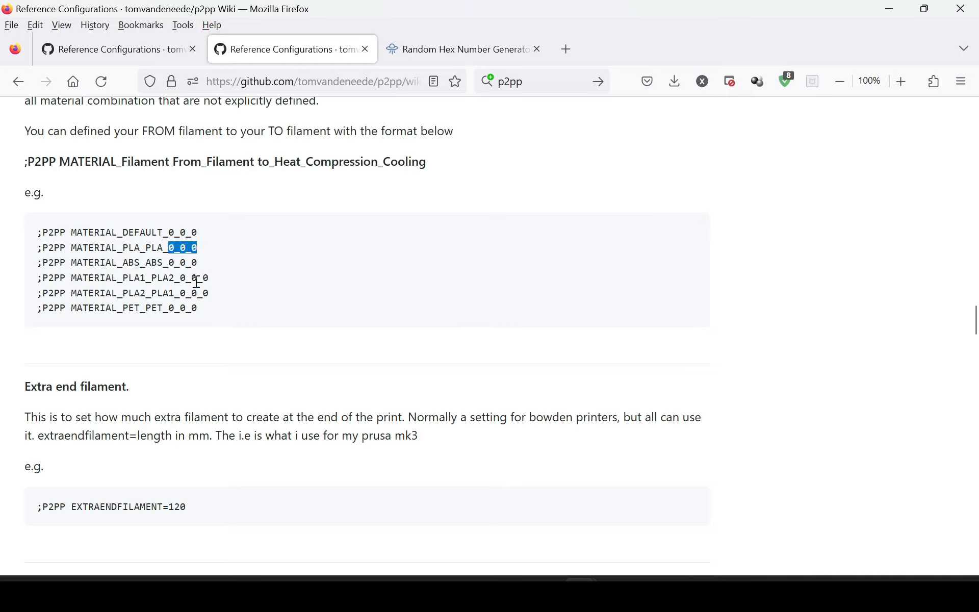
Copy all six example P2PP MATERIAL lines, from MATERIAL_DEFAULT_0_0_0 through MATERIAL_PET_PET_0_0_0
left_click_drag(177, 280, 10, 234)
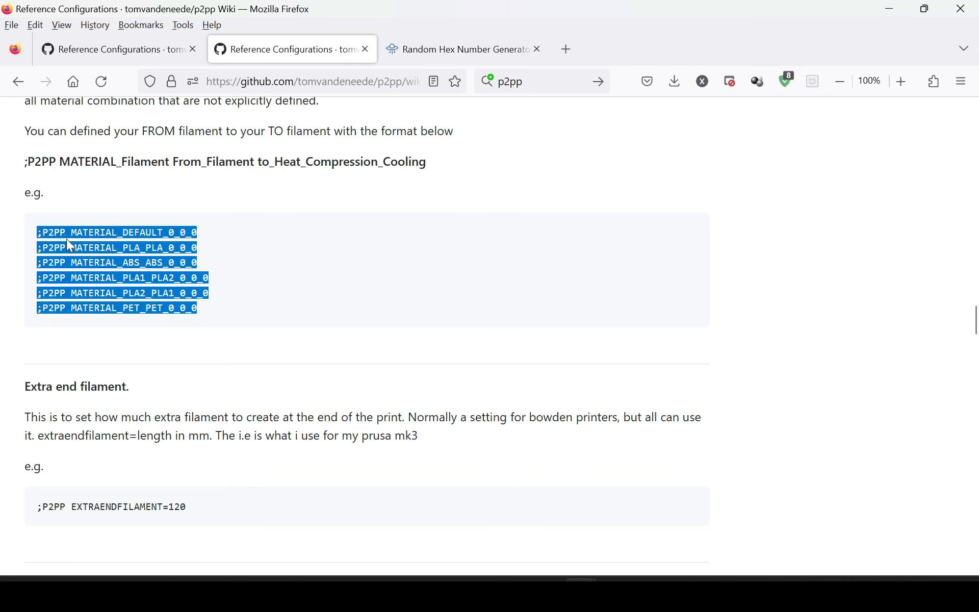
right_click(68, 237)
left_click(72, 257)
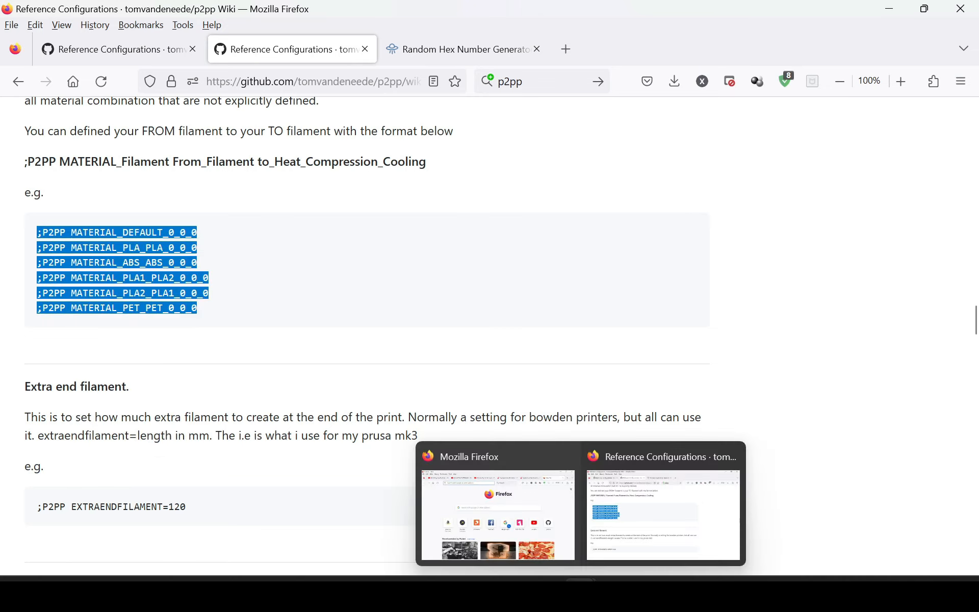
Switch to PrusaSlicer and paste the six MATERIAL lines below ABSOLUTEEXTRUDER in the Start G-code, adding a new line after them
left_click(622, 502)
right_click(256, 216)
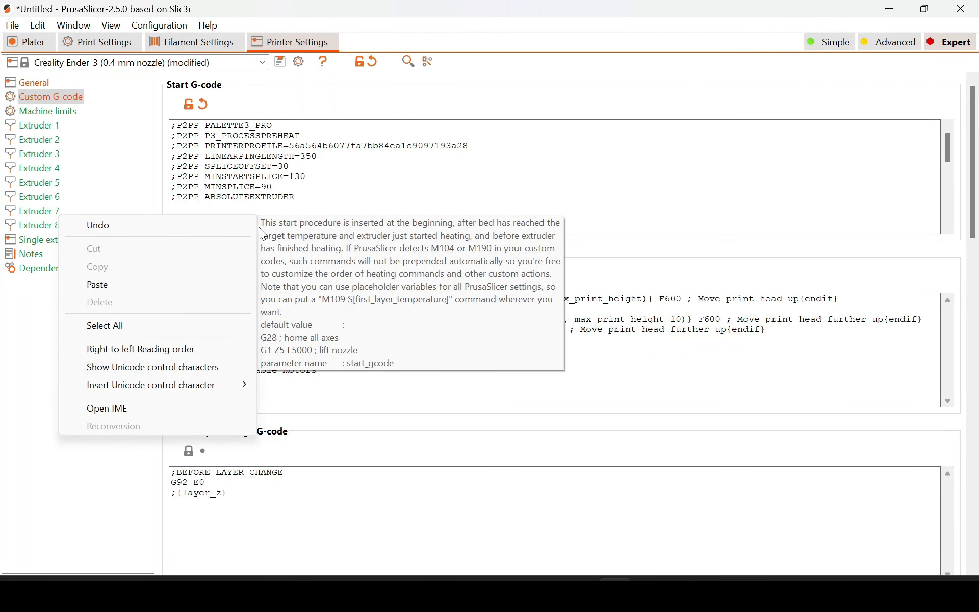
left_click(206, 285)
scroll(369, 204, "down", 1)
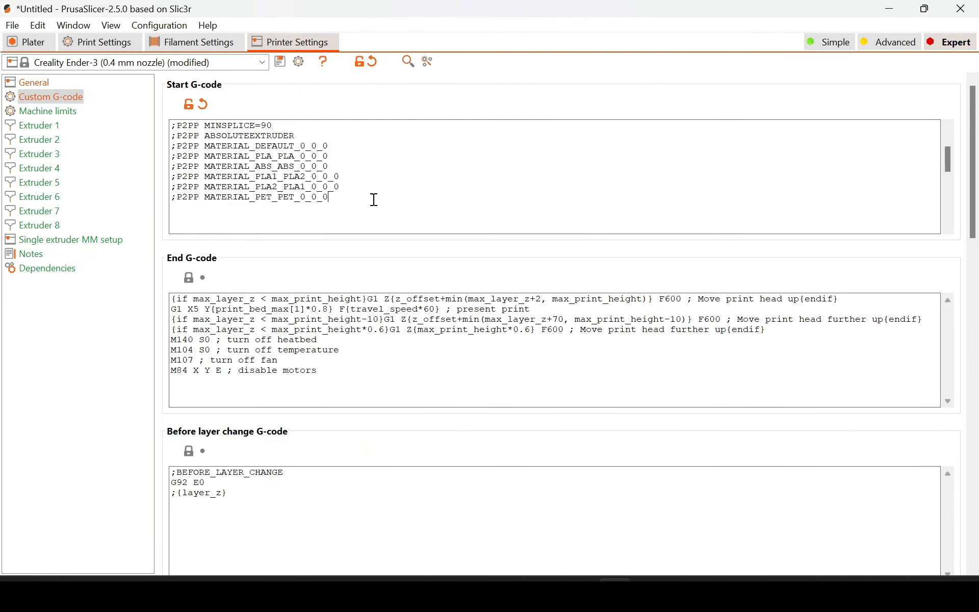
key("Return")
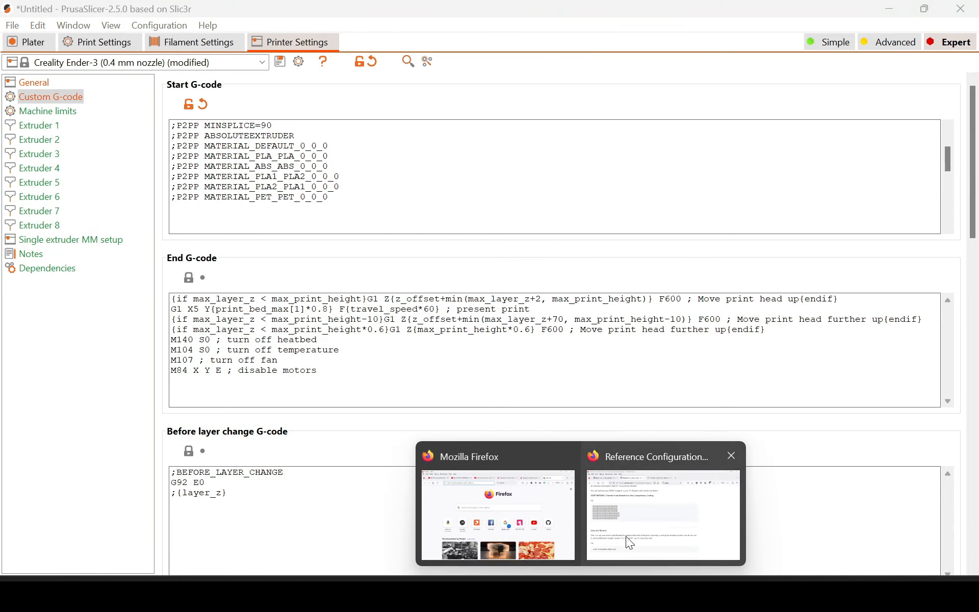
Switch to the wiki page in Firefox and copy the line ;P2PP EXTRAENDFILAMENT=120 from the Extra end filament section
left_click(626, 536)
scroll(373, 407, "down", 3)
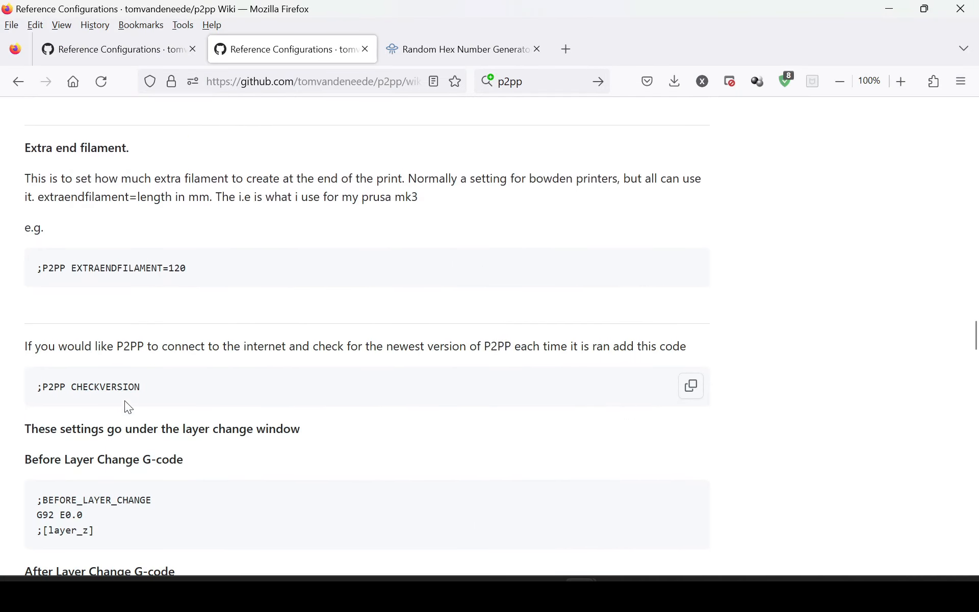
left_click_drag(31, 149, 155, 152)
left_click_drag(197, 271, 14, 263)
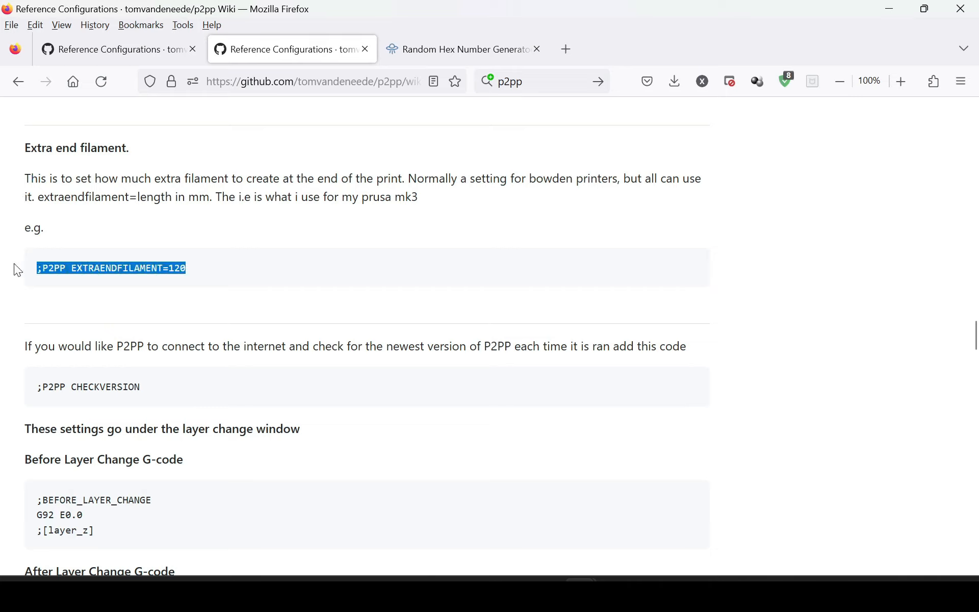
right_click(87, 271)
left_click(102, 286)
Switch to PrusaSlicer and paste ;P2PP EXTRAENDFILAMENT=120 below the MATERIAL_PET_PET line in the Start G-code
mouse_move(648, 593)
left_click(615, 592)
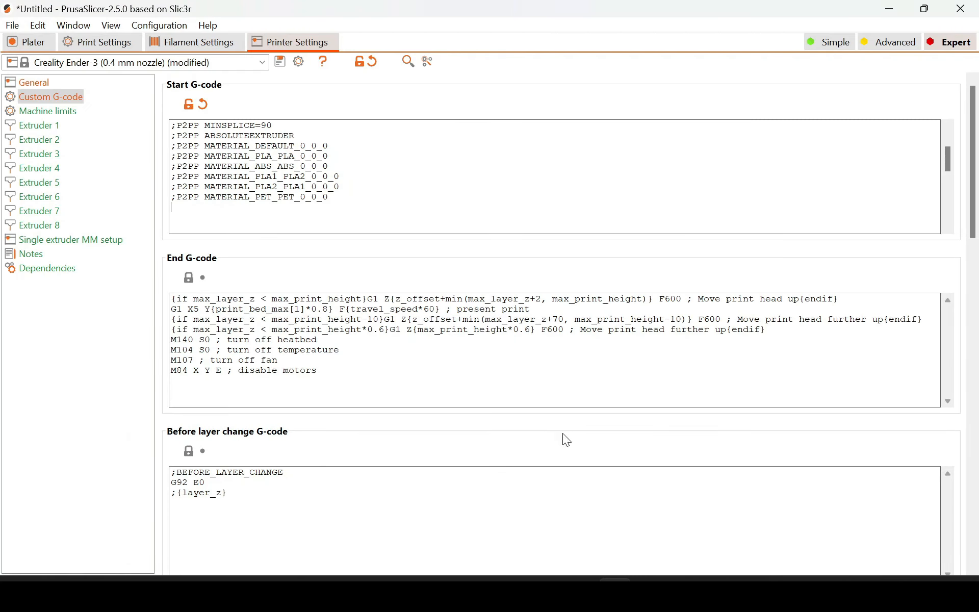
right_click(305, 210)
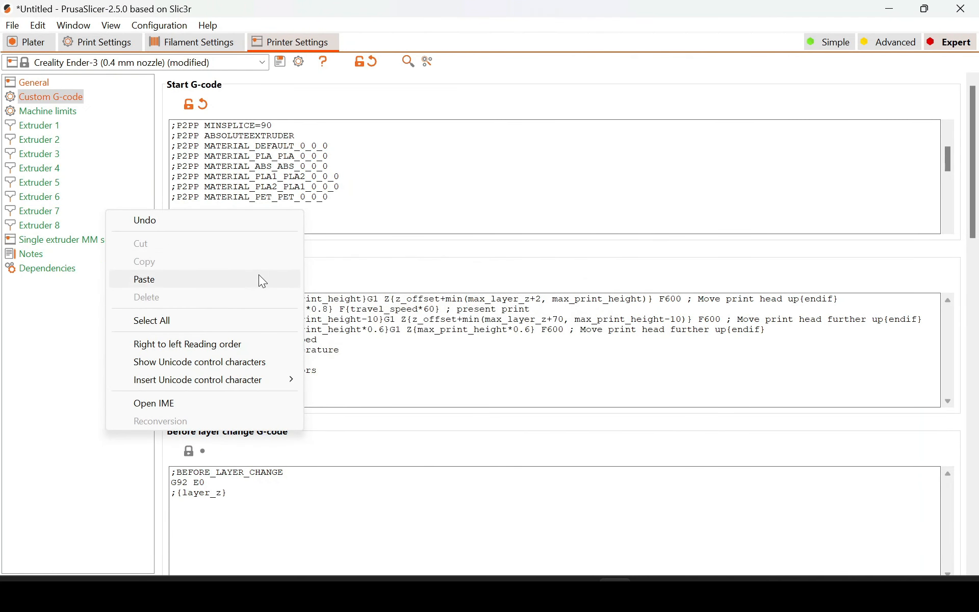
left_click(260, 278)
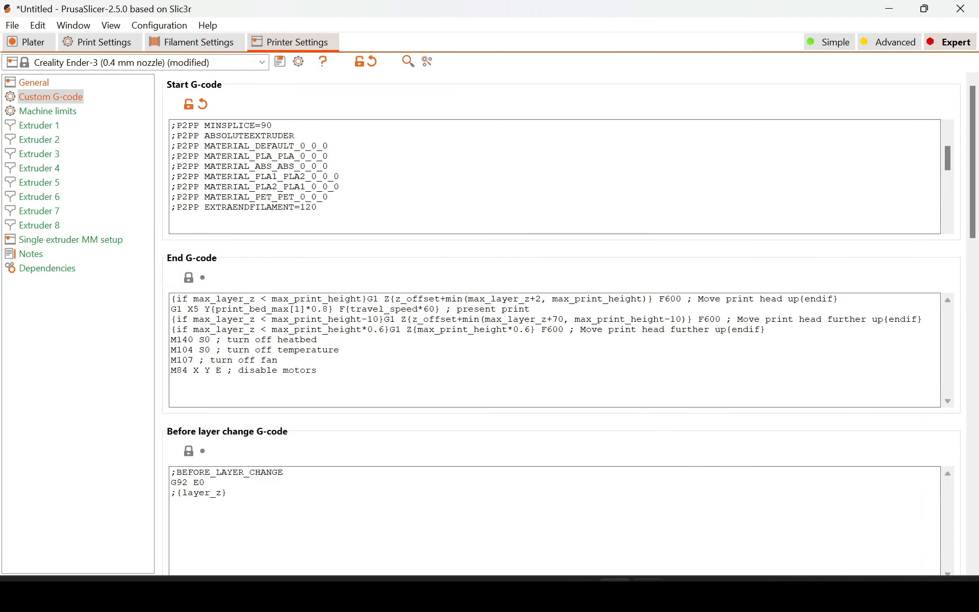
Switch to the wiki page in Firefox and copy the line ;P2PP CHECKVERSION
mouse_move(580, 593)
left_click(601, 530)
scroll(239, 286, "down", 3)
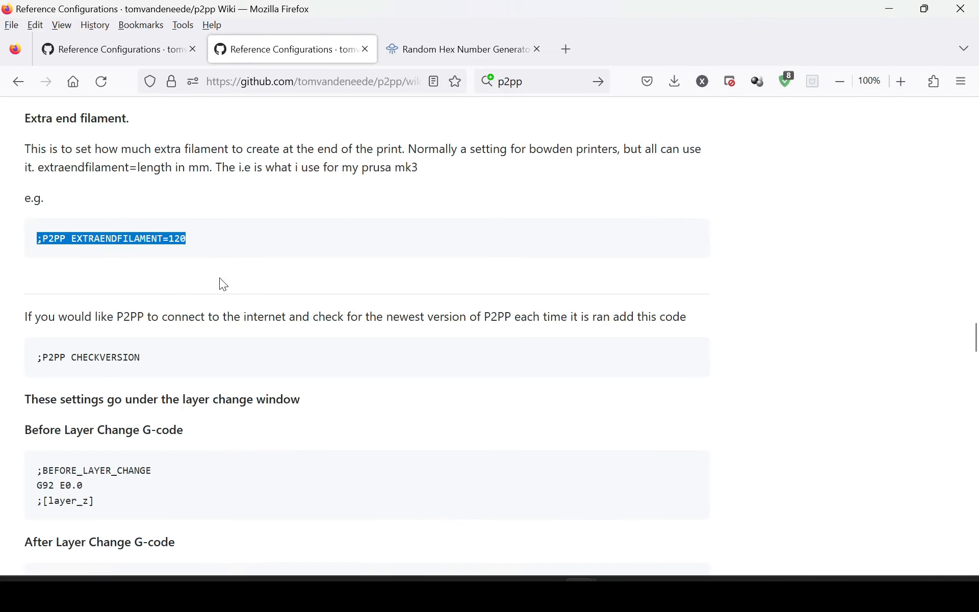
left_click_drag(150, 228, 2, 225)
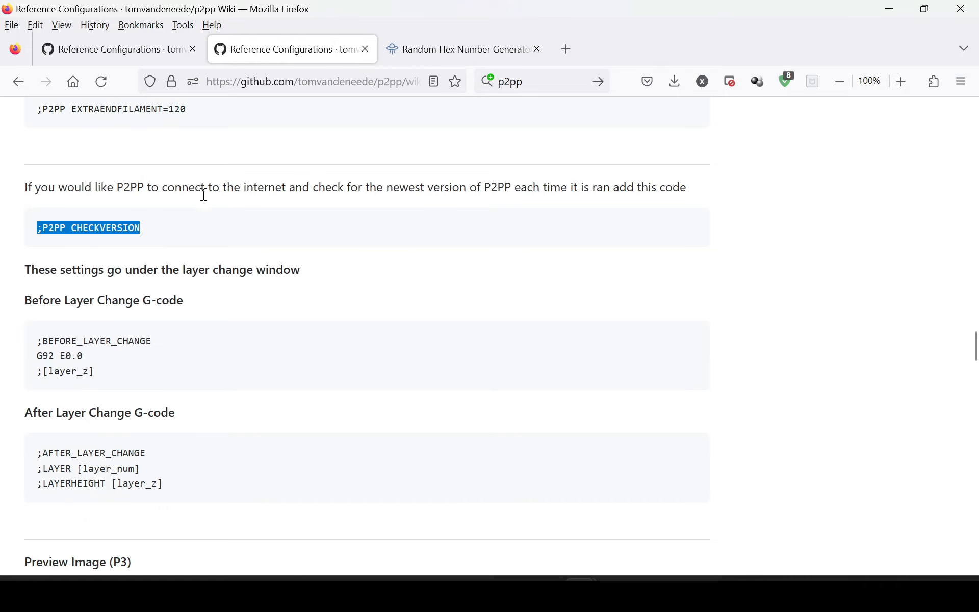
right_click(114, 230)
left_click(126, 244)
scroll(388, 293, "down", 3)
scroll(604, 543, "up", 2)
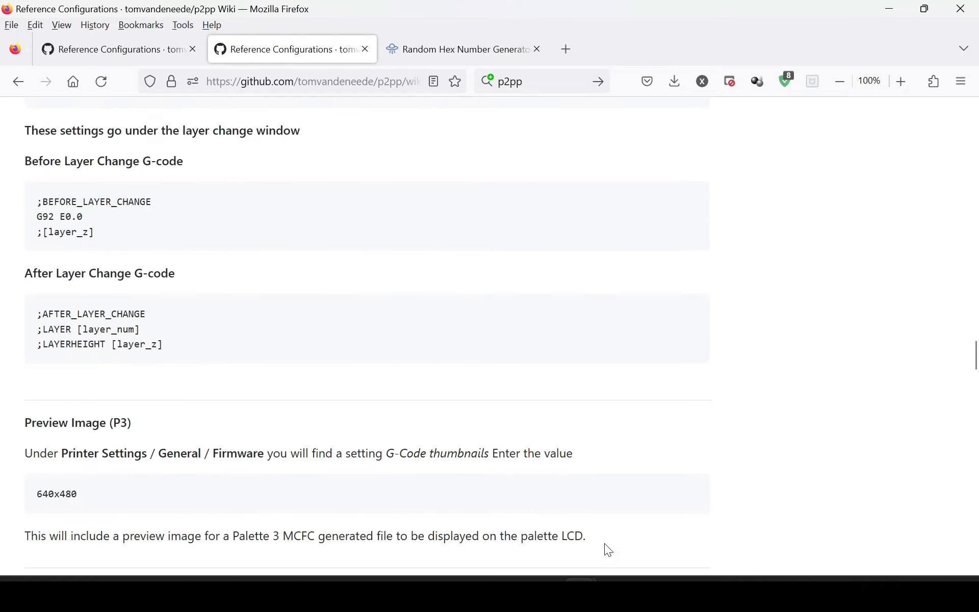
Switch to PrusaSlicer and paste ;P2PP CHECKVERSION below the EXTRAENDFILAMENT line in the Start G-code
mouse_move(612, 582)
left_click(632, 521)
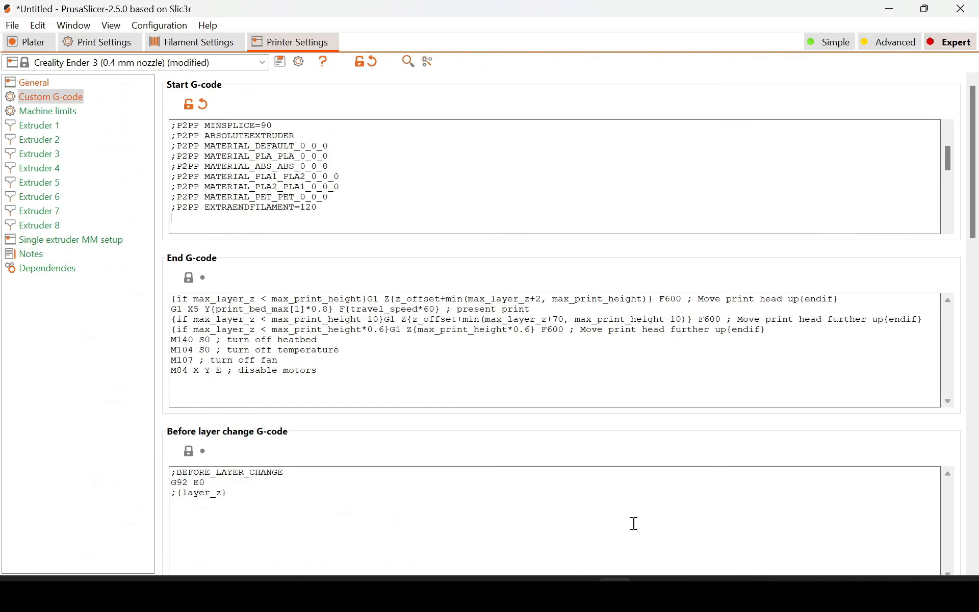
right_click(256, 228)
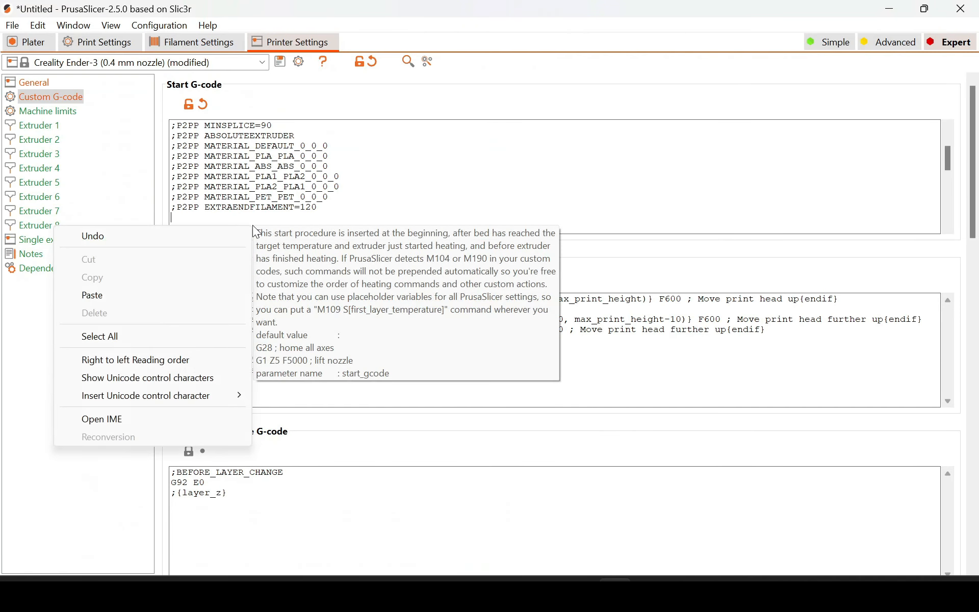
left_click(197, 296)
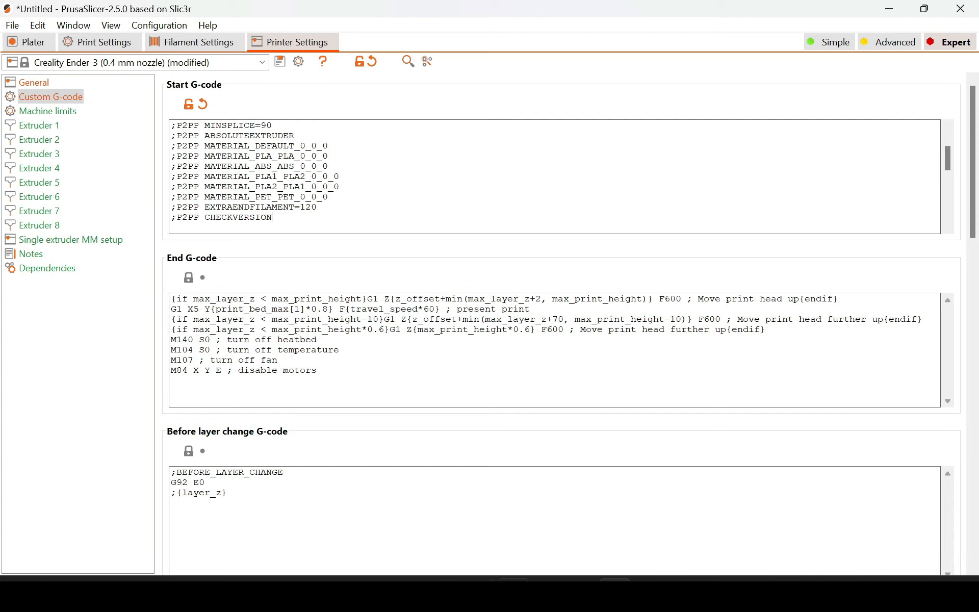
Switch to the wiki page in Firefox and copy the three-line Before Layer Change G-code block starting with ;BEFORE_LAYER_CHANGE
mouse_move(579, 581)
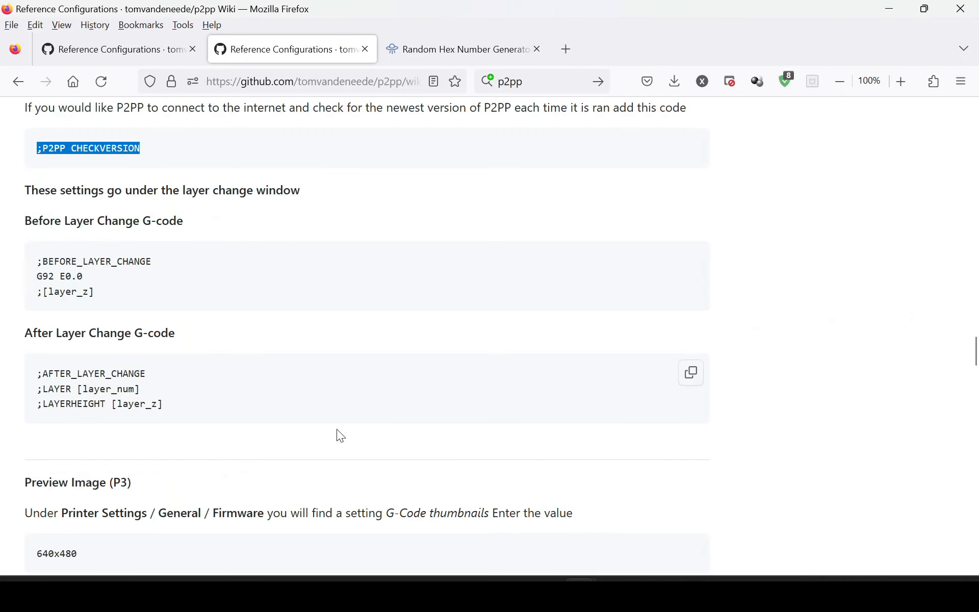
scroll(84, 261, "down", 3)
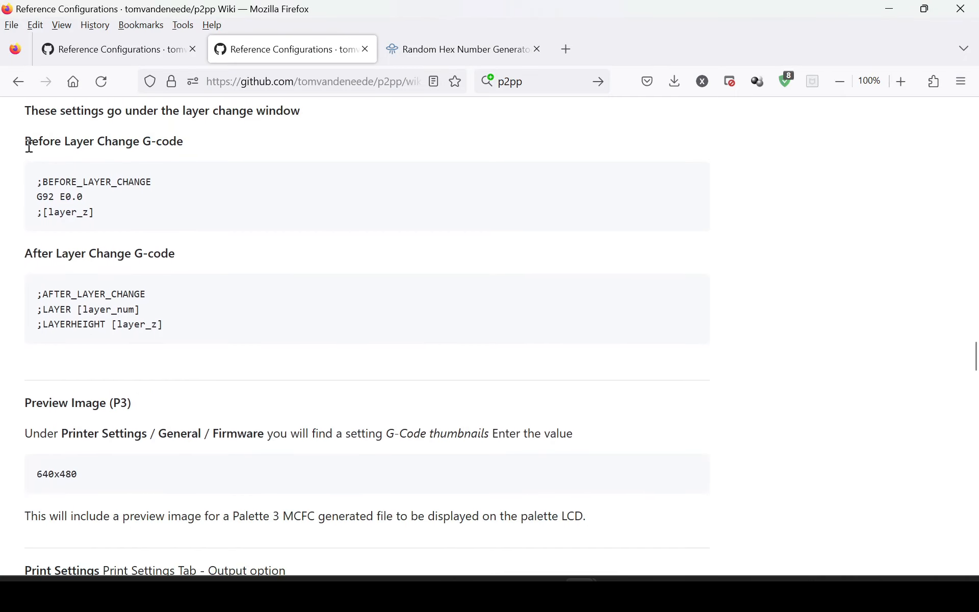
left_click_drag(29, 147, 212, 146)
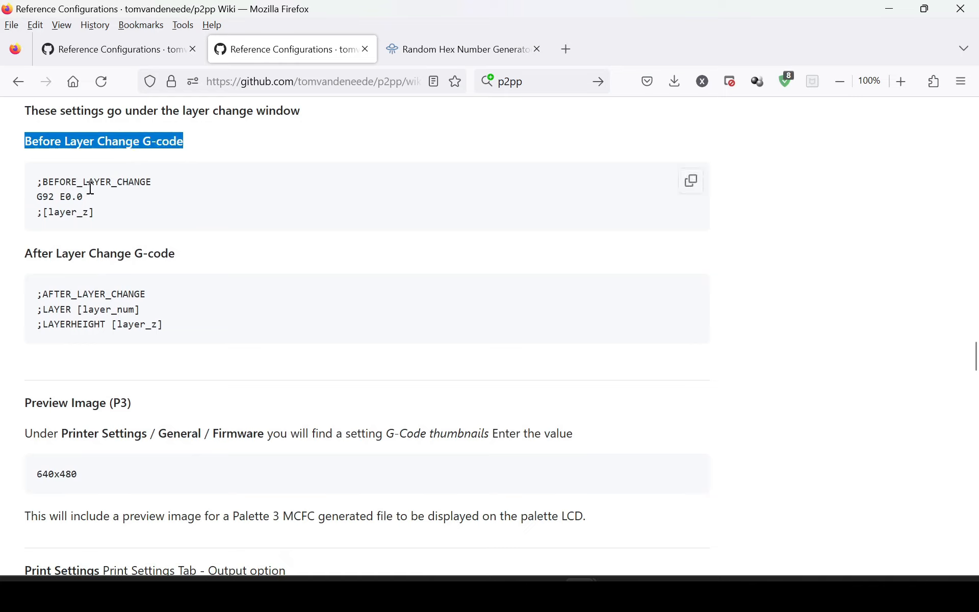
left_click(107, 220)
left_click_drag(104, 215, 2, 177)
right_click(50, 185)
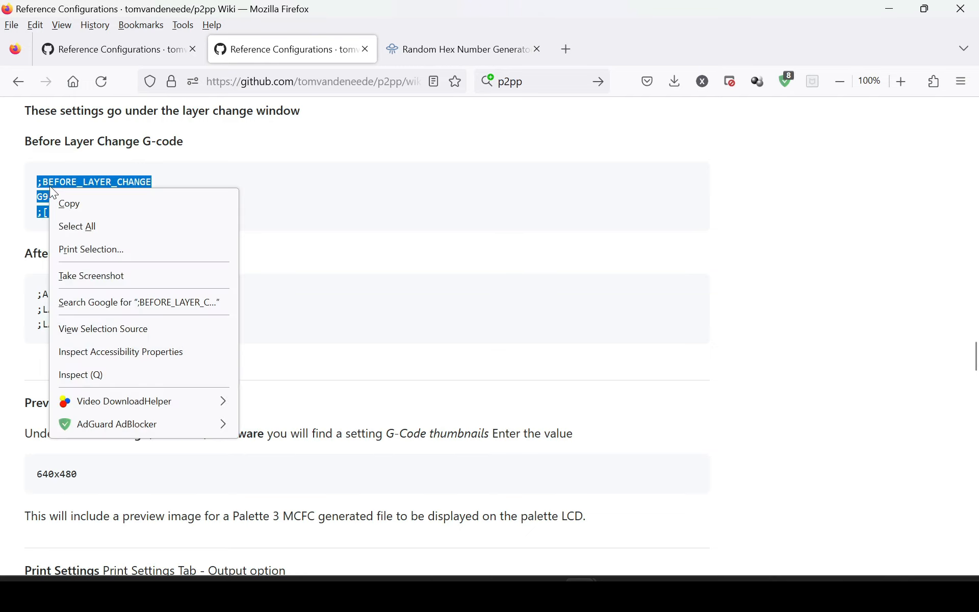
left_click(58, 205)
scroll(196, 227, "down", 4)
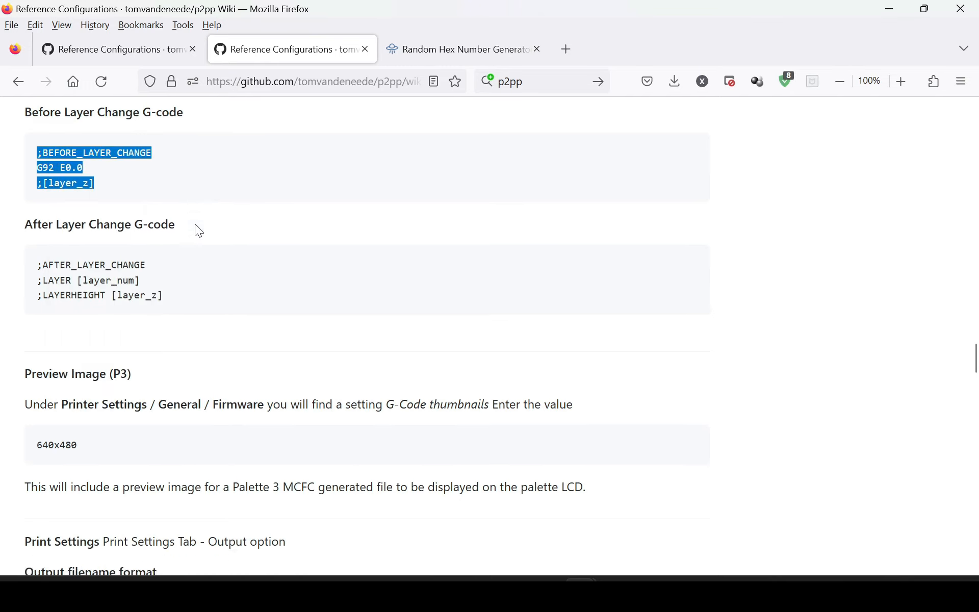
scroll(203, 239, "up", 5)
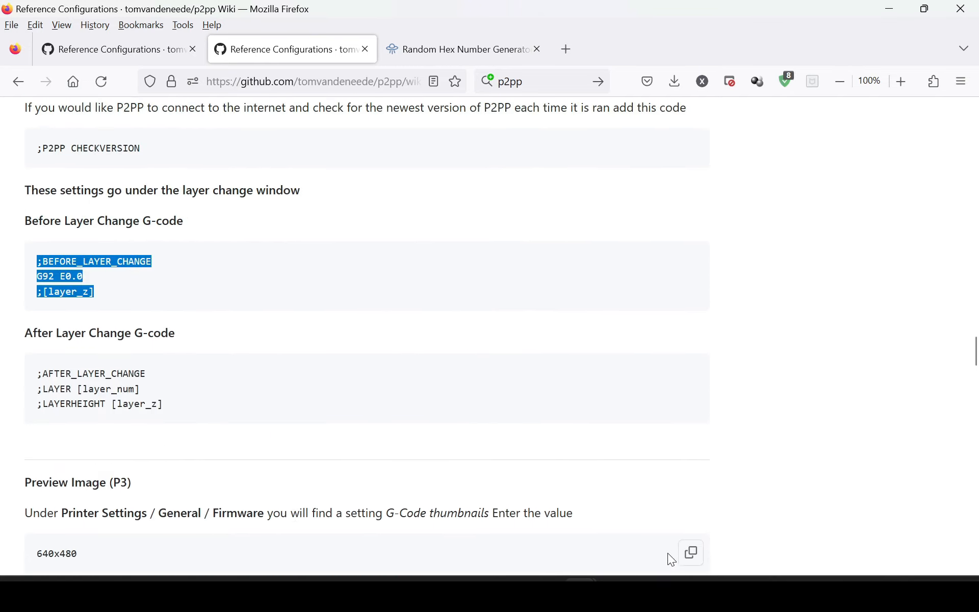
Switch to PrusaSlicer and replace the Before layer change G-code with the copied lines ;BEFORE_LAYER_CHANGE, G92 E0.0 and ;[layer_z]
left_click(648, 594)
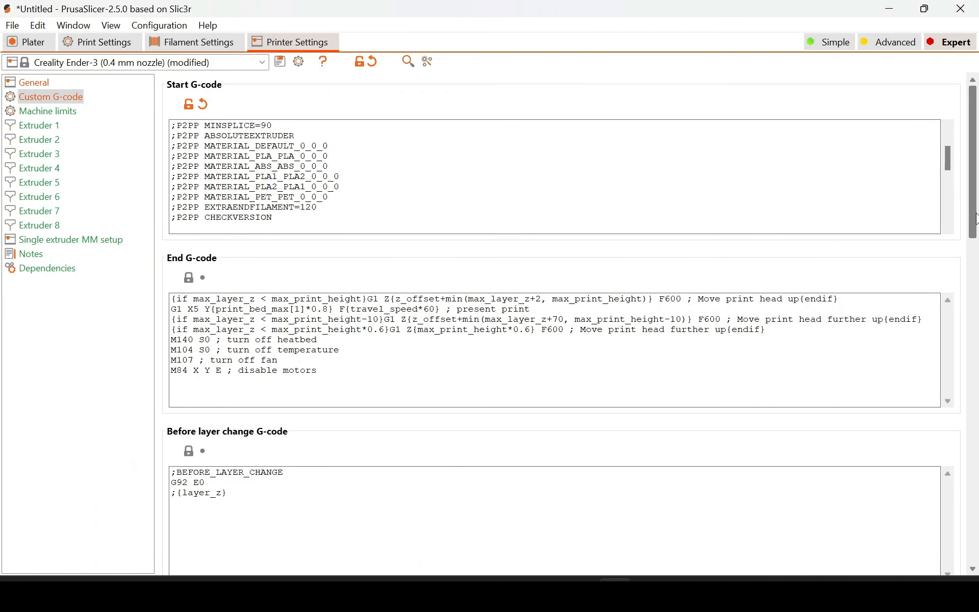
left_click_drag(975, 220, 975, 298)
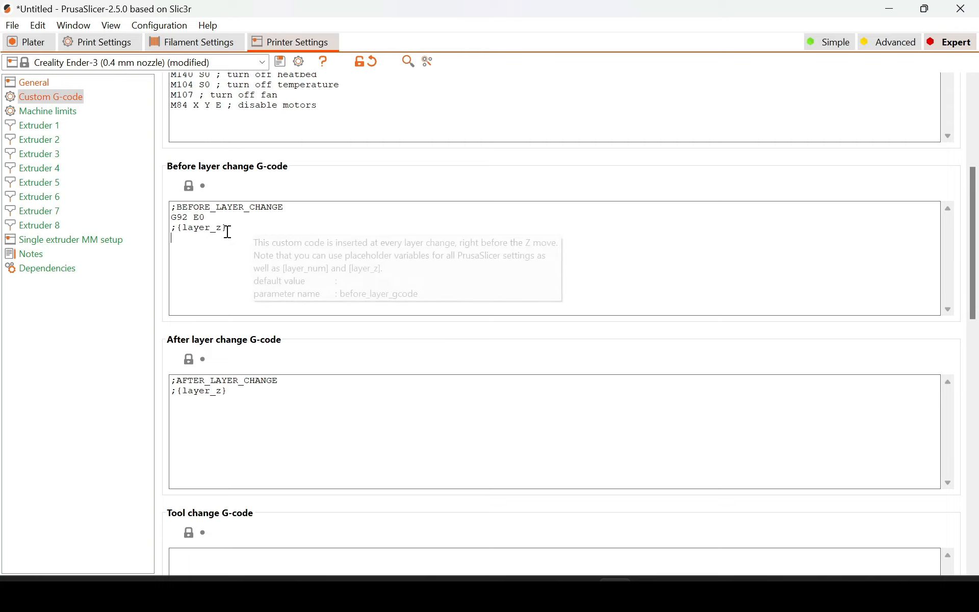
left_click_drag(236, 232, 96, 179)
right_click(177, 268)
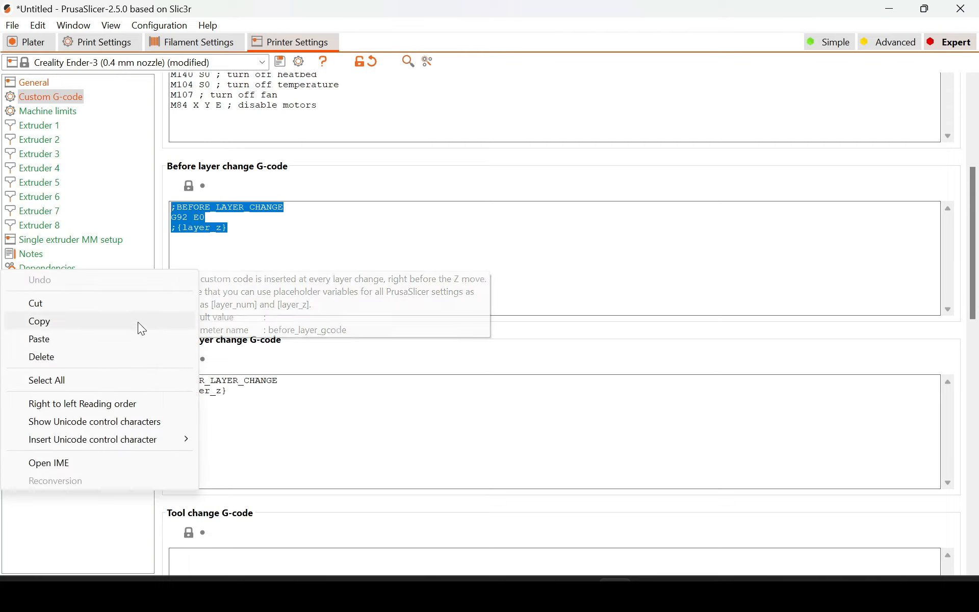
left_click(140, 348)
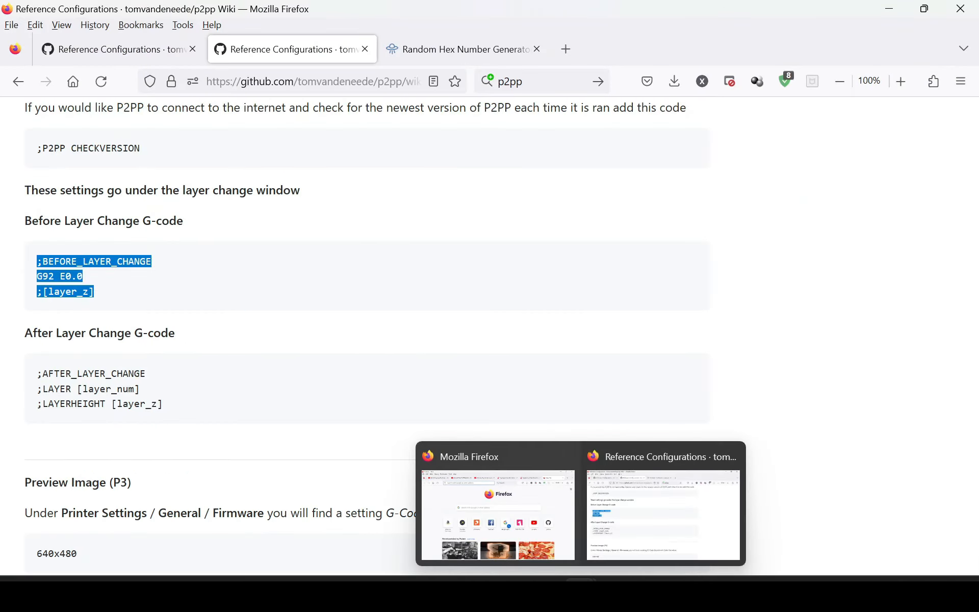
Switch to the wiki page in Firefox and copy the three-line After Layer Change G-code block starting with ;AFTER_LAYER_CHANGE
left_click(622, 524)
scroll(281, 406, "down", 5)
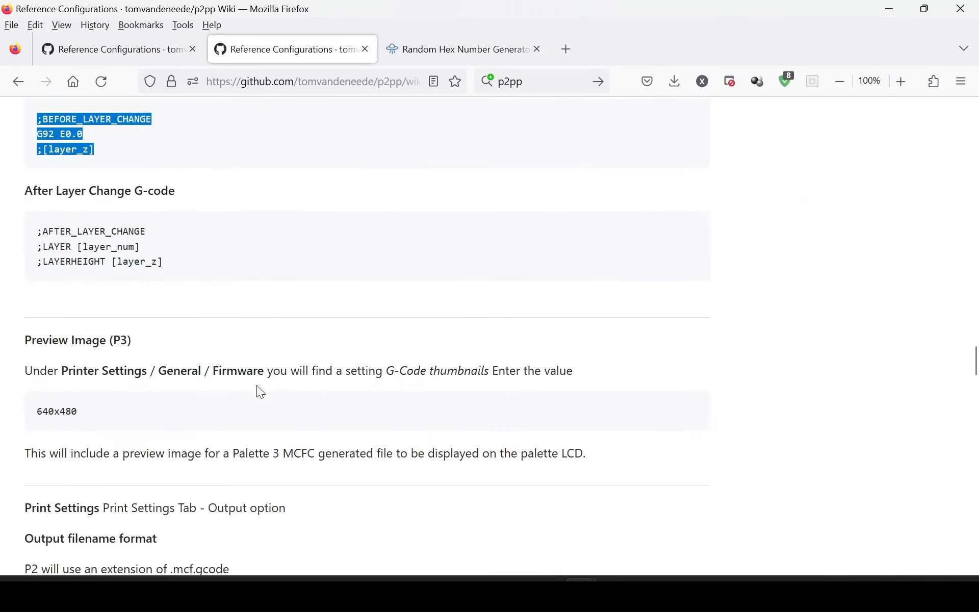
scroll(176, 256, "up", 1)
scroll(181, 253, "up", 1)
left_click_drag(189, 253, 3, 210)
right_click(57, 210)
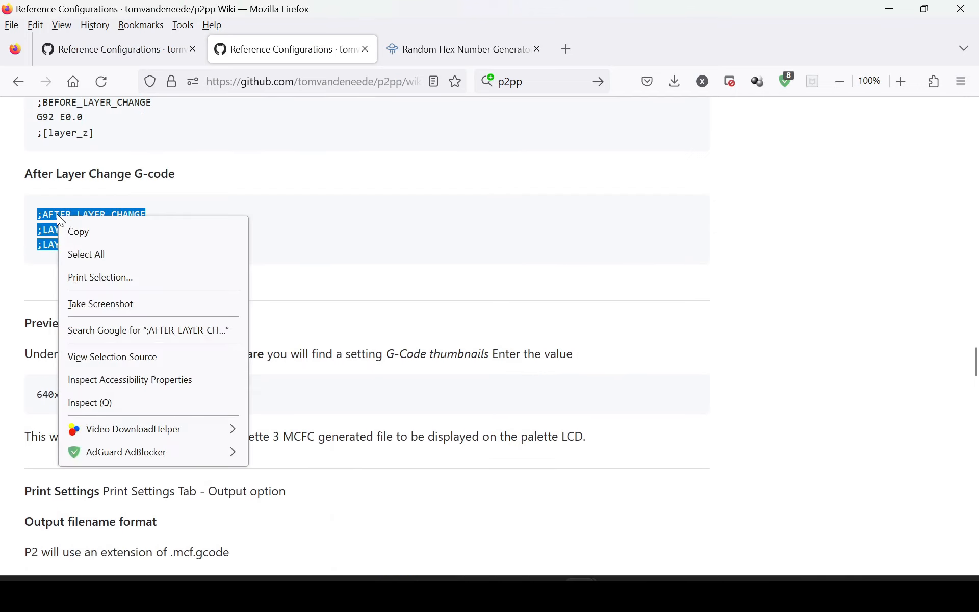
left_click(72, 230)
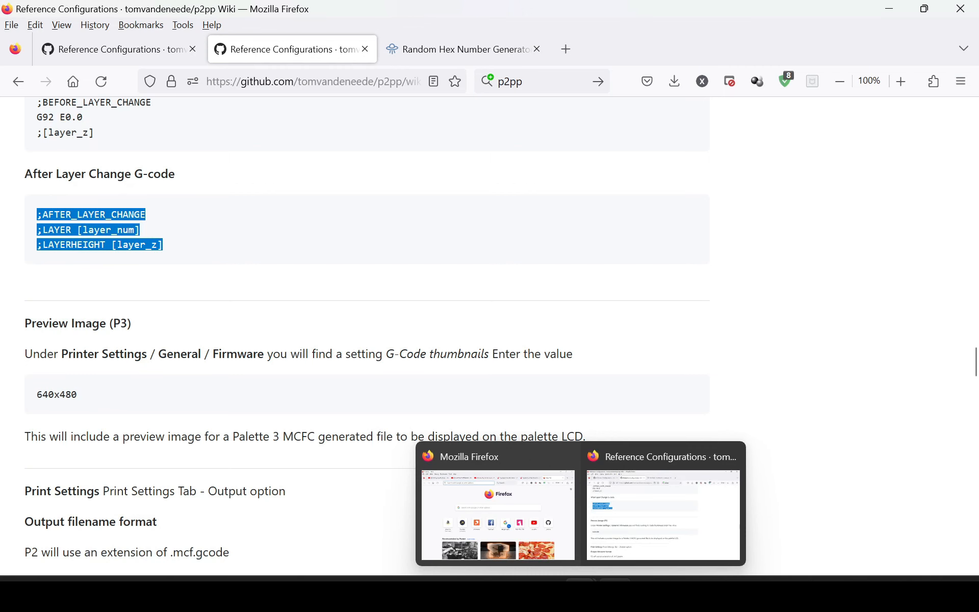
Switch to PrusaSlicer and replace the After layer change G-code with ;AFTER_LAYER_CHANGE, ;LAYER [layer_num] and ;LAYERHEIGHT [layer_z]
left_click(615, 595)
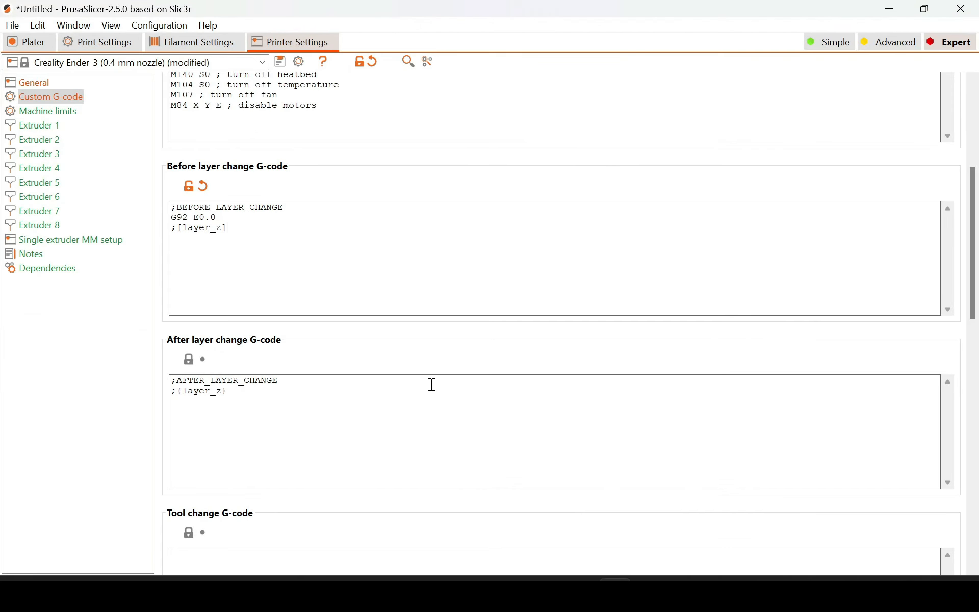
left_click(250, 406)
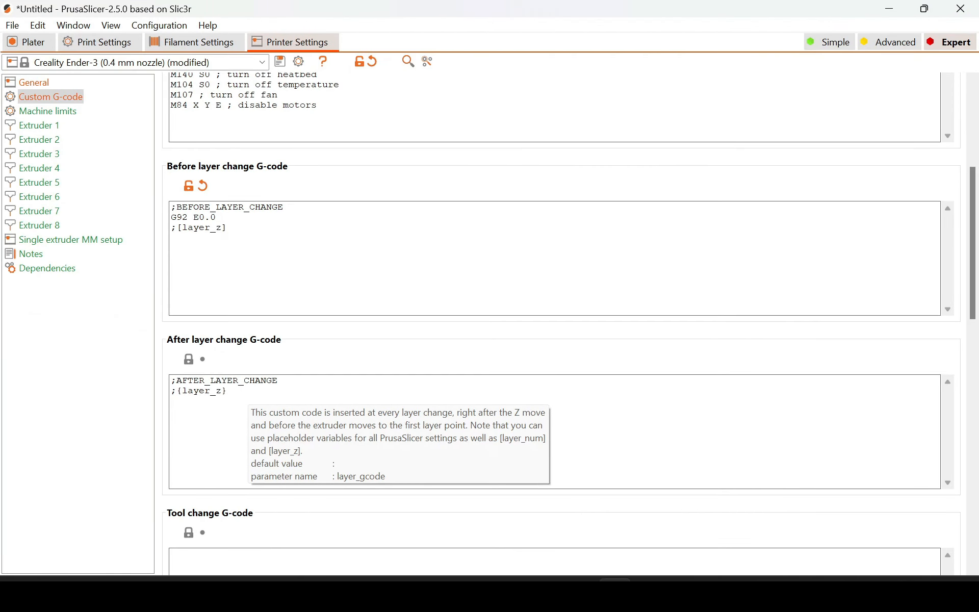
right_click(203, 417)
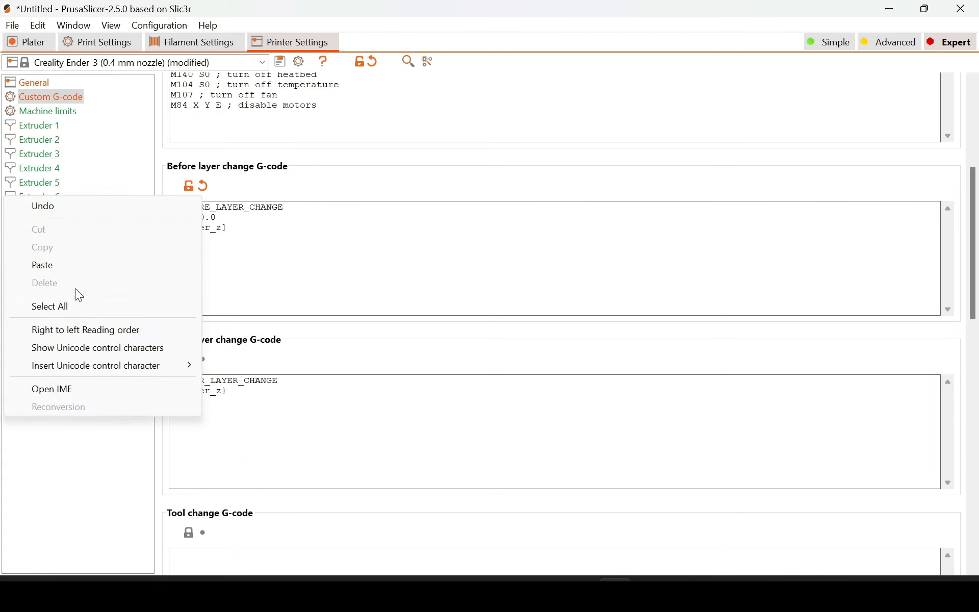
left_click(77, 265)
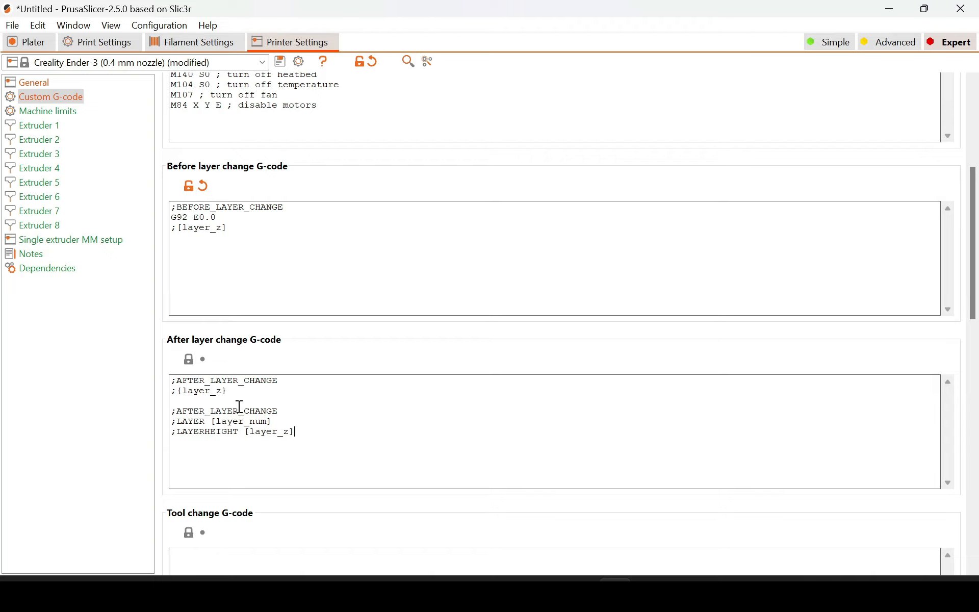
key("ctrl+Home")
key("shift+Down")
key("shift+Down")
key("Delete")
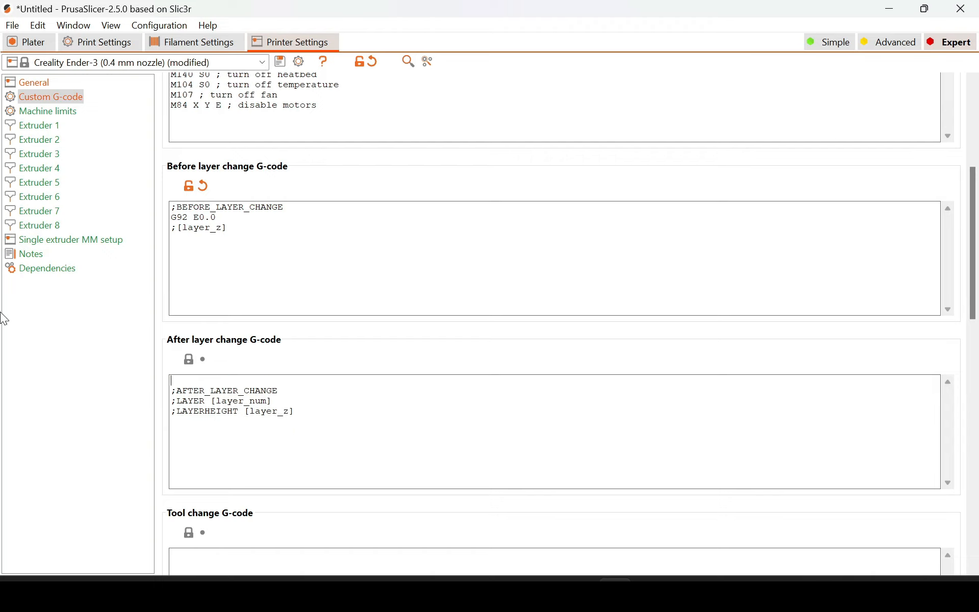
key("Delete")
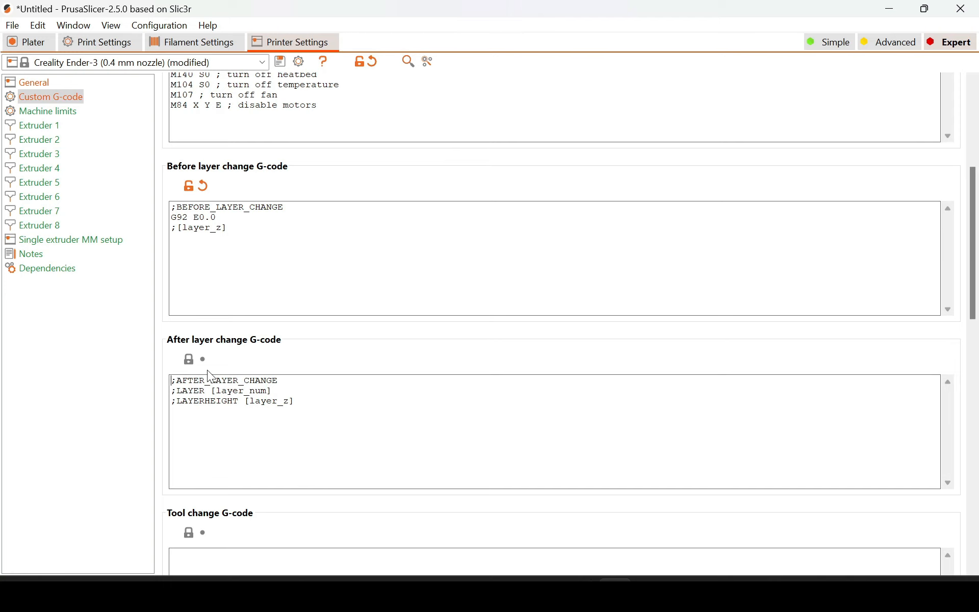
Switch to the wiki page in Firefox and copy the G-code thumbnails value 640x480 from the Preview Image (P3) section
mouse_move(580, 594)
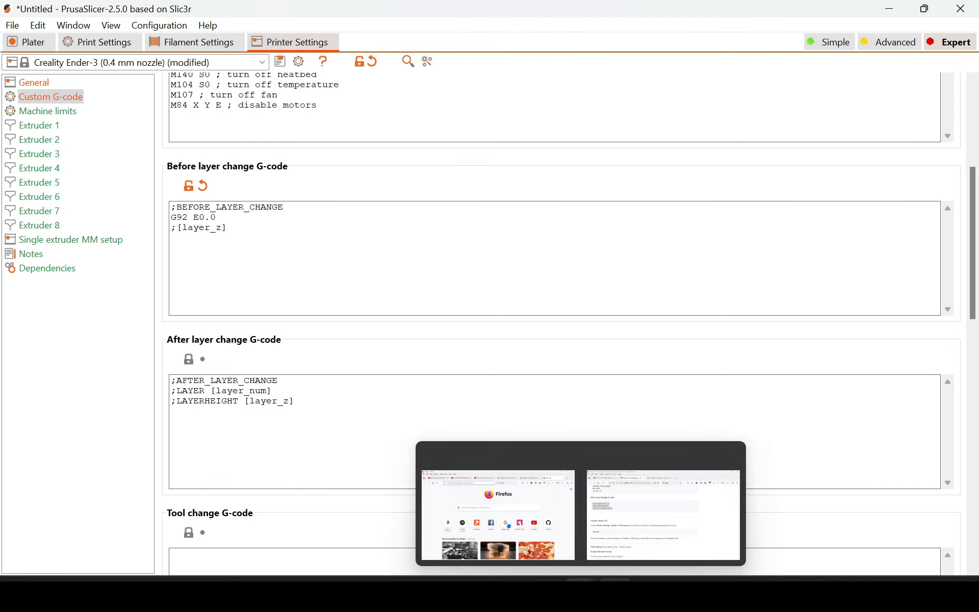
left_click(609, 530)
scroll(324, 315, "down", 3)
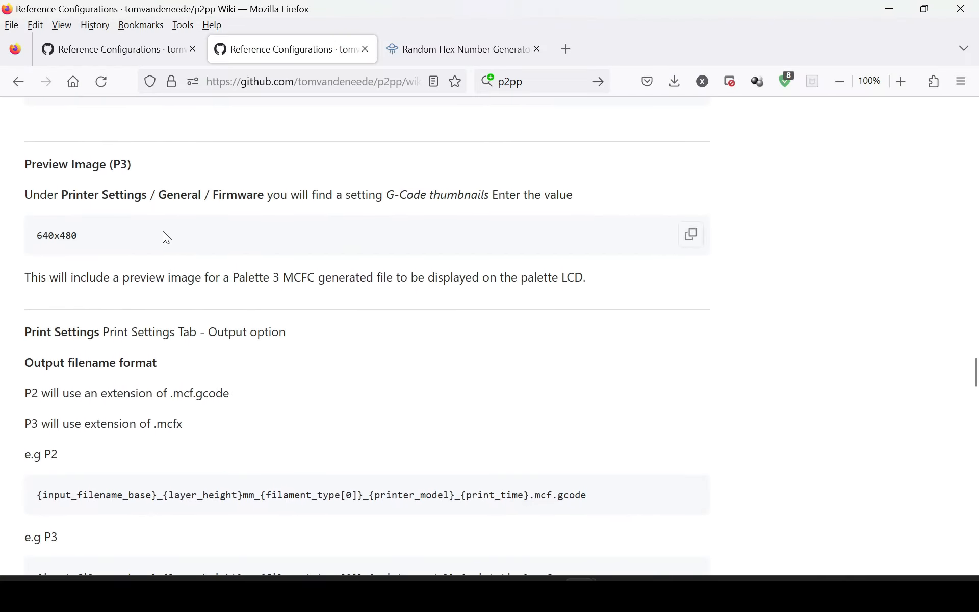
left_click_drag(61, 196, 283, 204)
left_click_drag(83, 236, 49, 240)
right_click(47, 238)
left_click(66, 254)
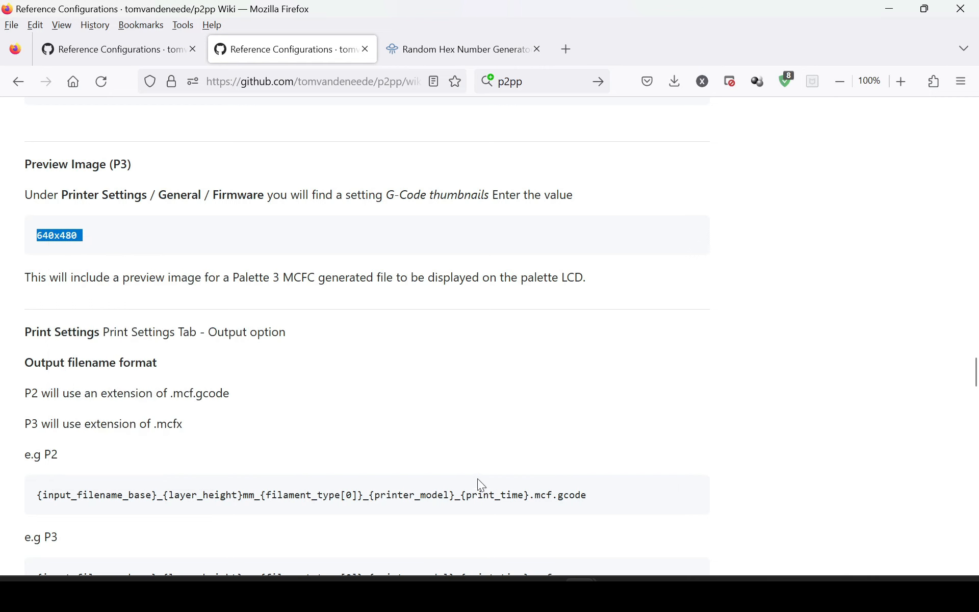
Switch to PrusaSlicer and set G-code thumbnails to 640x480 in the printer's general firmware settings
left_click(615, 594)
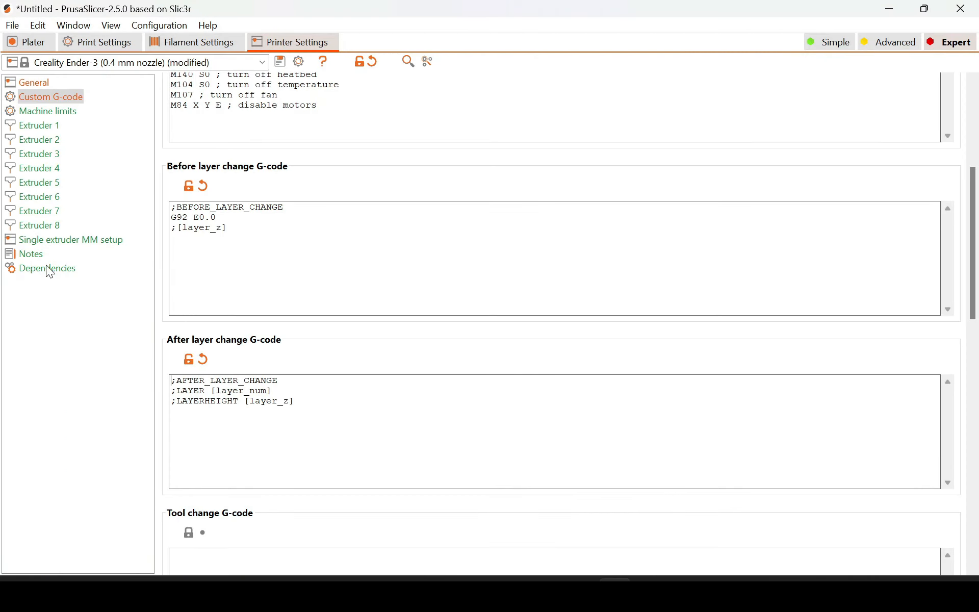
left_click(31, 84)
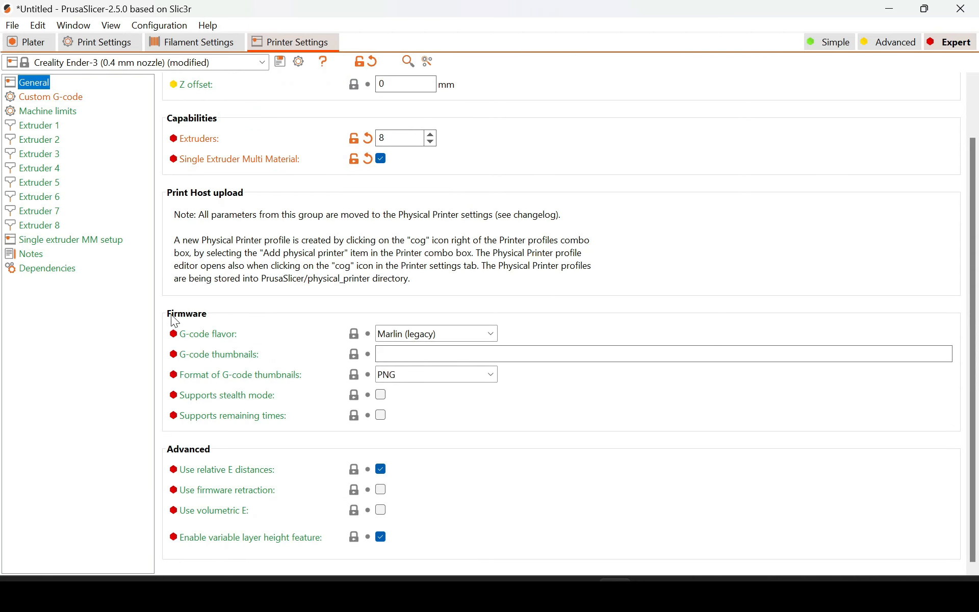
right_click(416, 357)
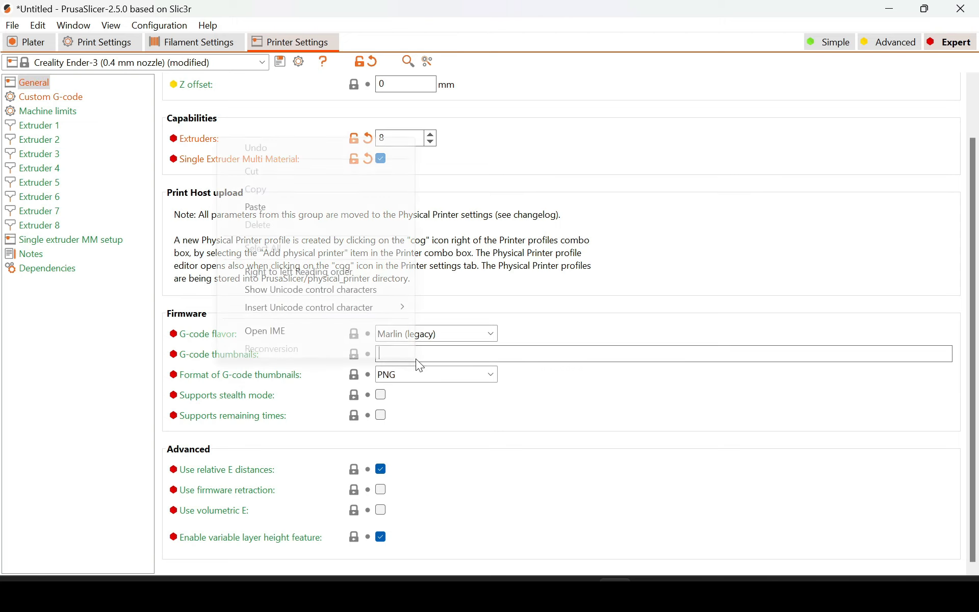
left_click(258, 207)
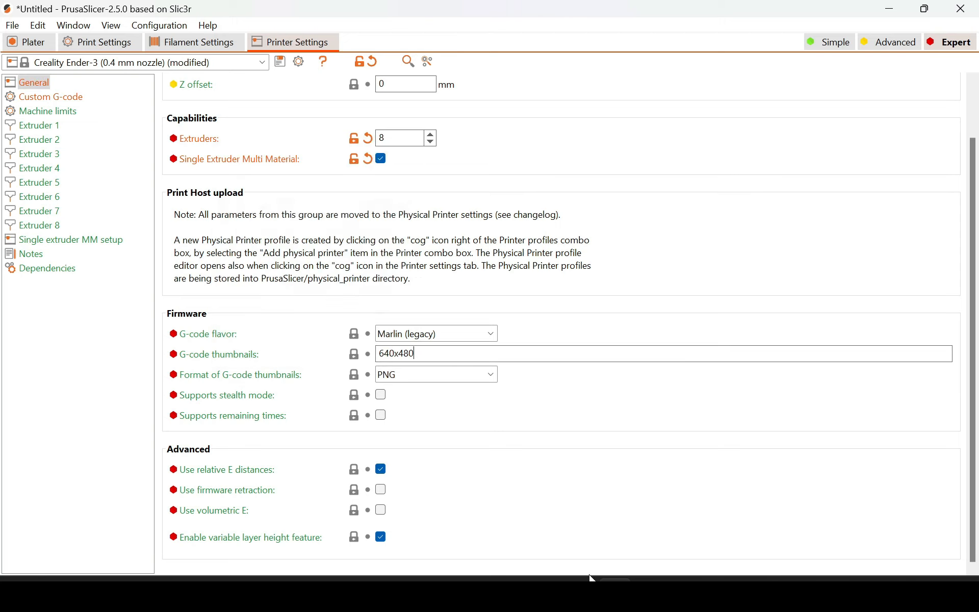
Switch to the wiki page in Firefox and read where the Print Settings output options belong
mouse_move(592, 581)
left_click(665, 509)
scroll(448, 335, "down", 5)
scroll(92, 132, "up", 2)
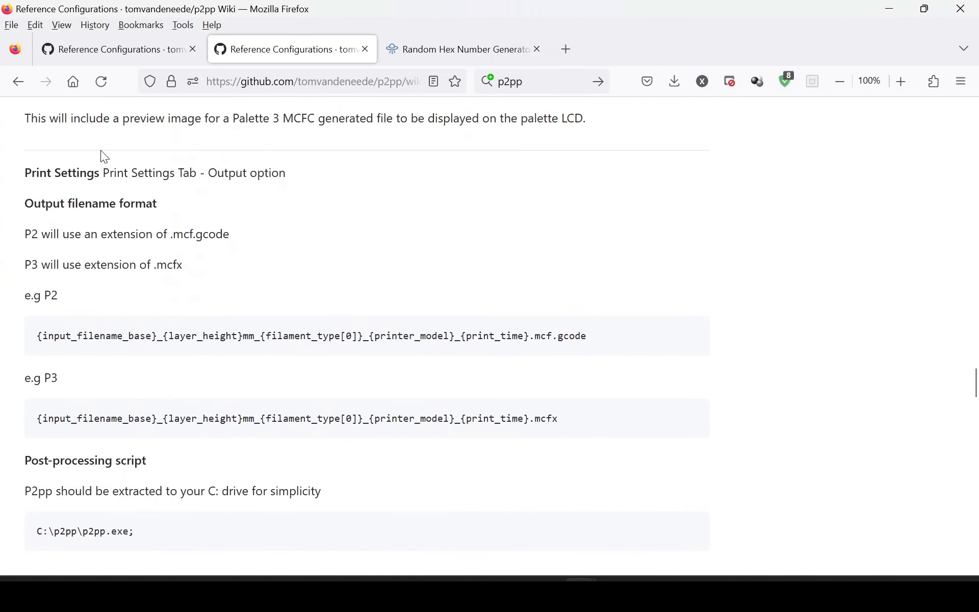
left_click_drag(62, 175, 184, 191)
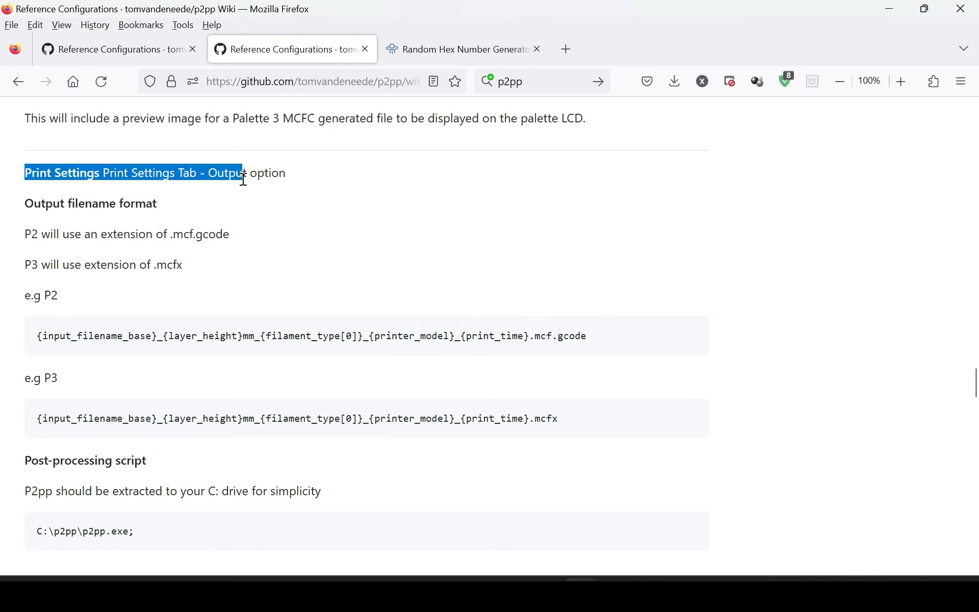
left_click_drag(244, 179, 340, 191)
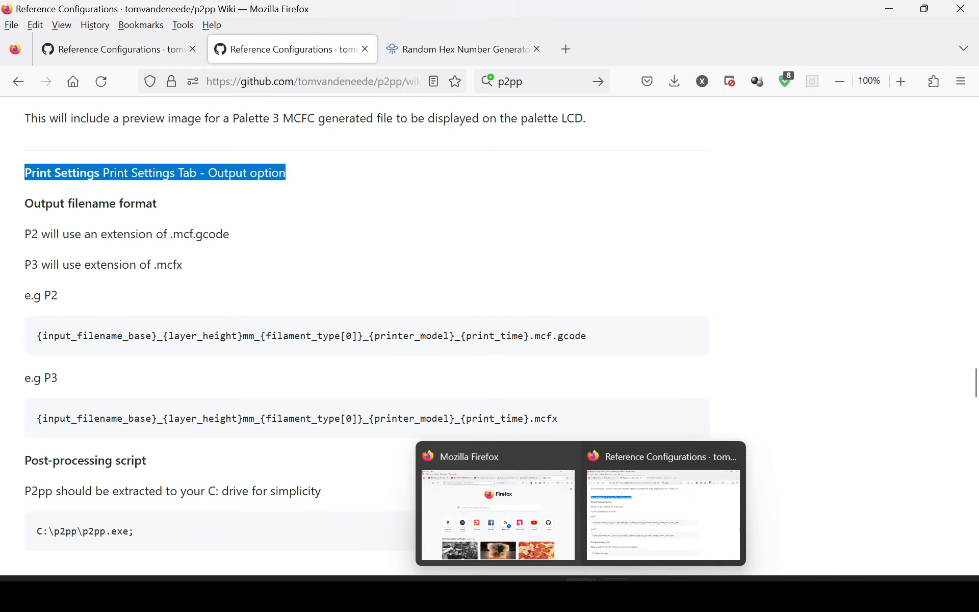
Switch to PrusaSlicer, open the output options of the Print Settings and select the whole output filename format text
left_click(616, 593)
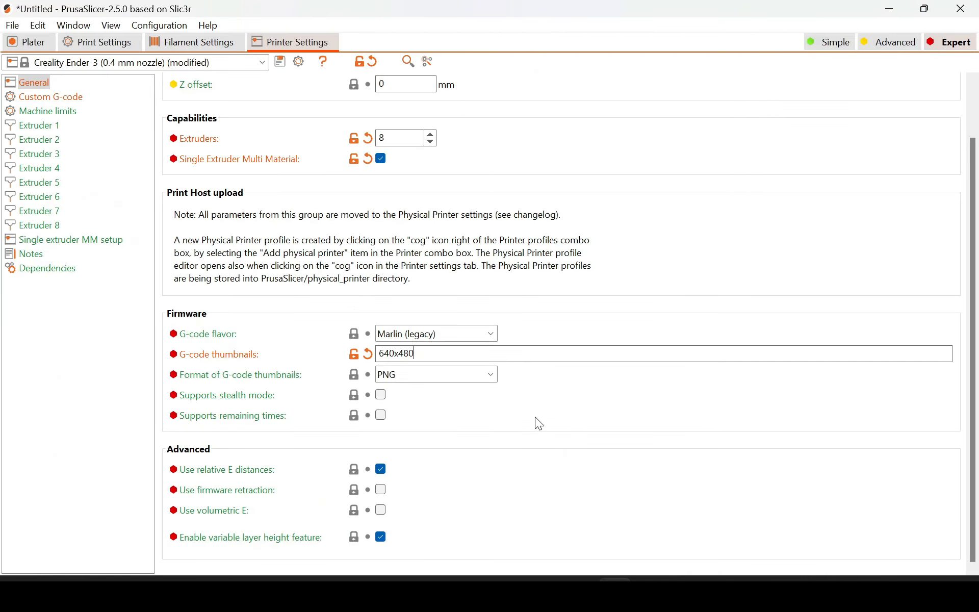
left_click(100, 42)
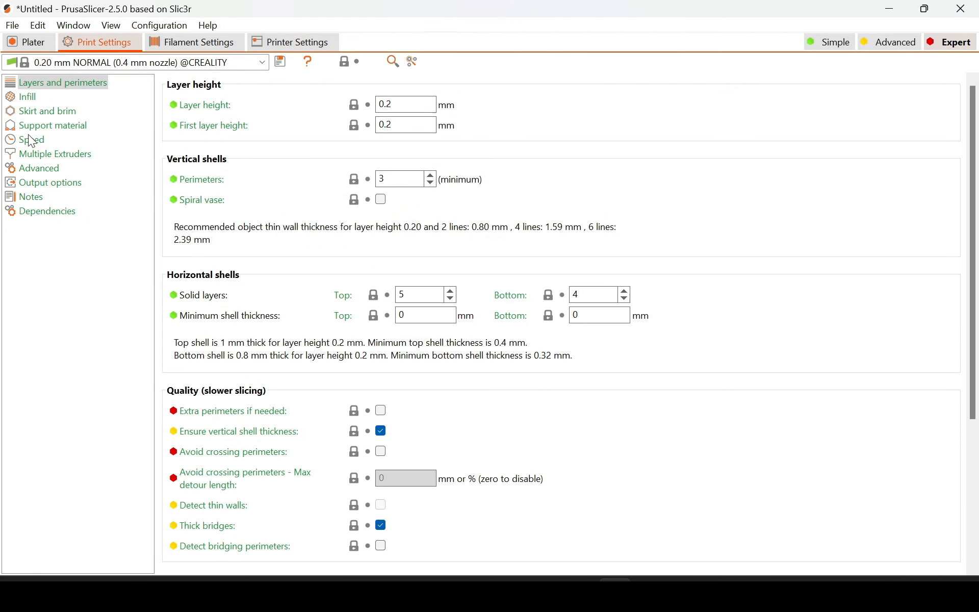
left_click(30, 189)
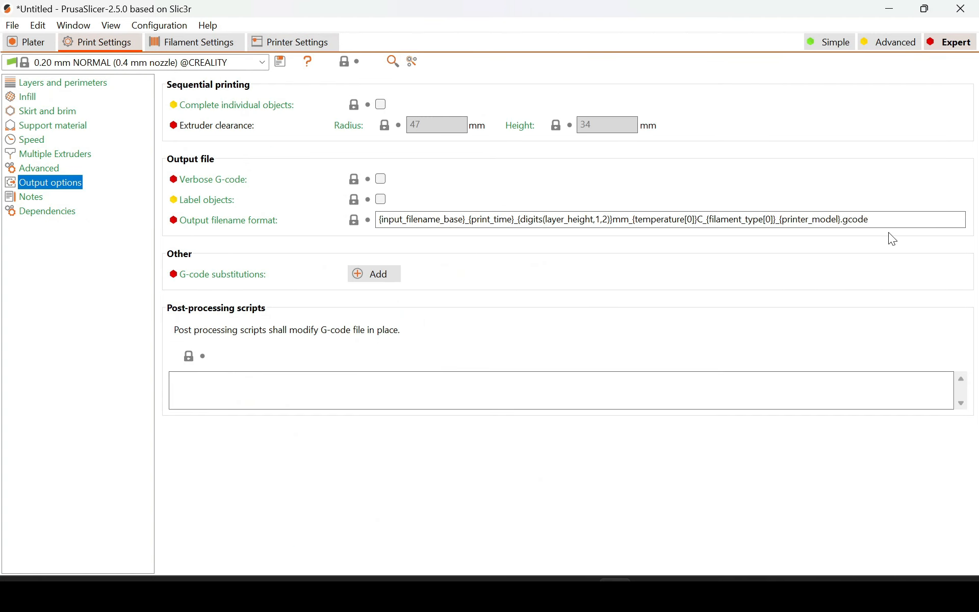
left_click_drag(888, 224, 239, 218)
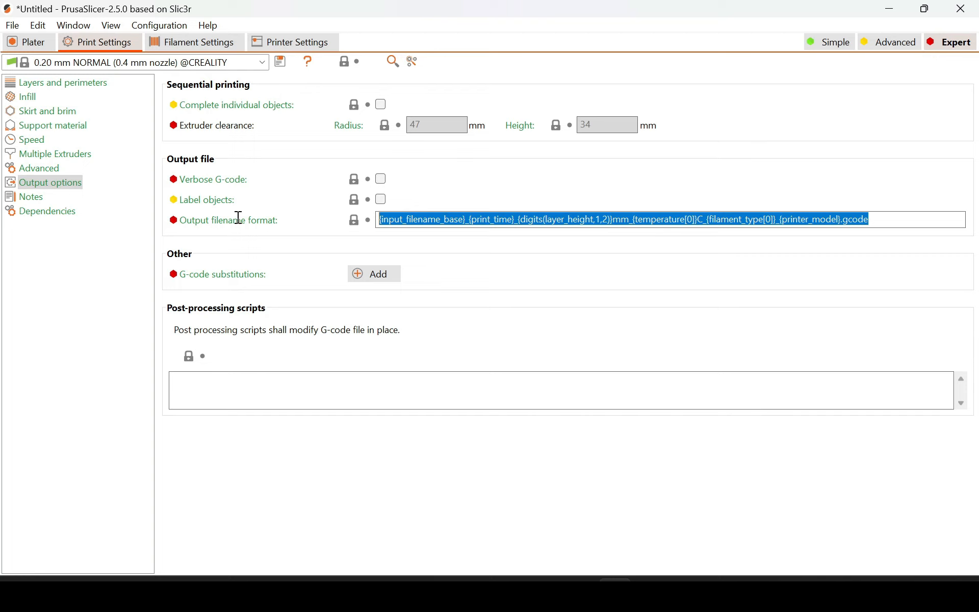
left_click_drag(423, 216, 129, 212)
Switch to the wiki page in Firefox and copy the example P3 output filename format ending in .mcfx
left_click(635, 537)
scroll(393, 422, "down", 2)
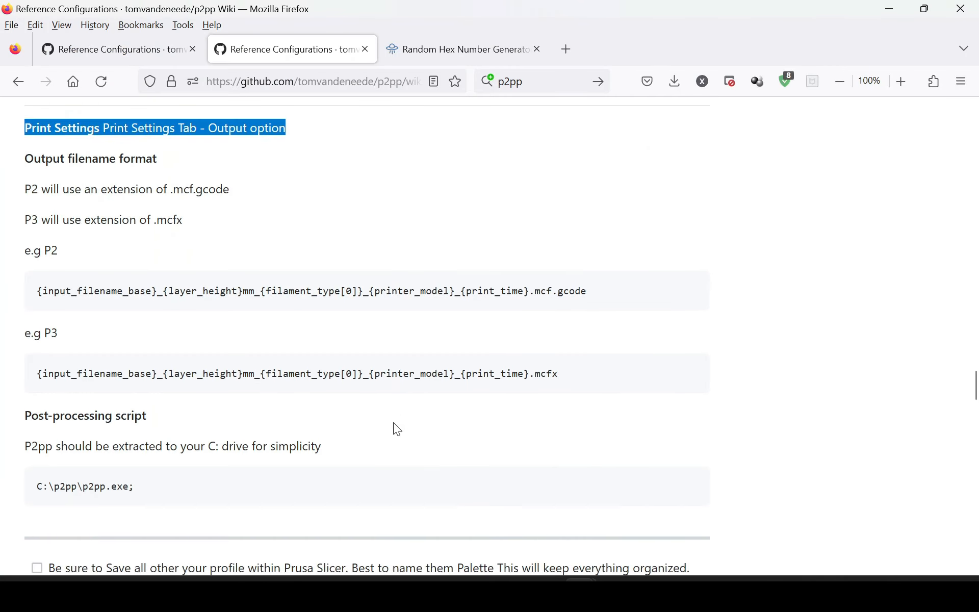
scroll(357, 408, "down", 3)
scroll(290, 398, "up", 2)
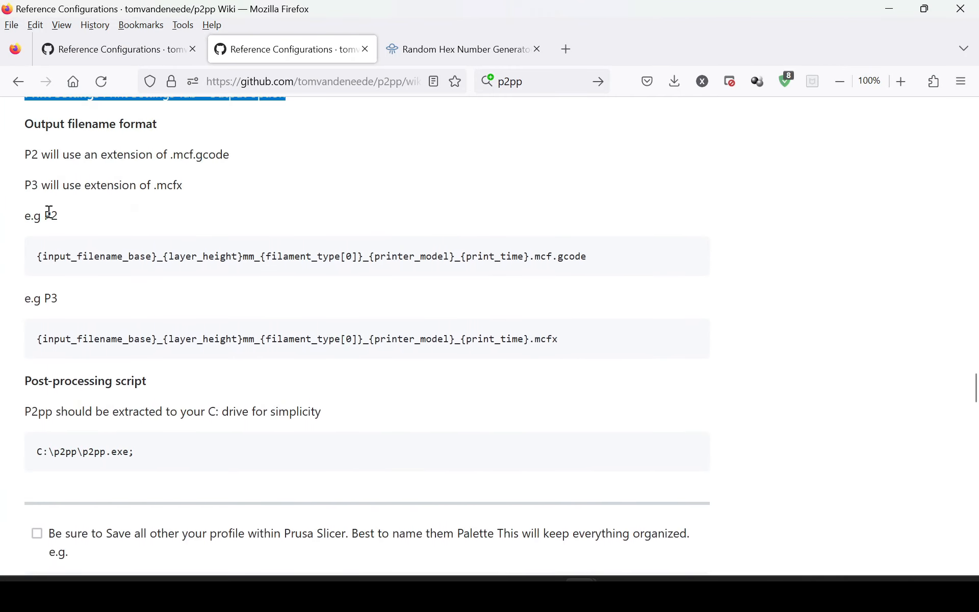
left_click_drag(535, 260, 541, 263)
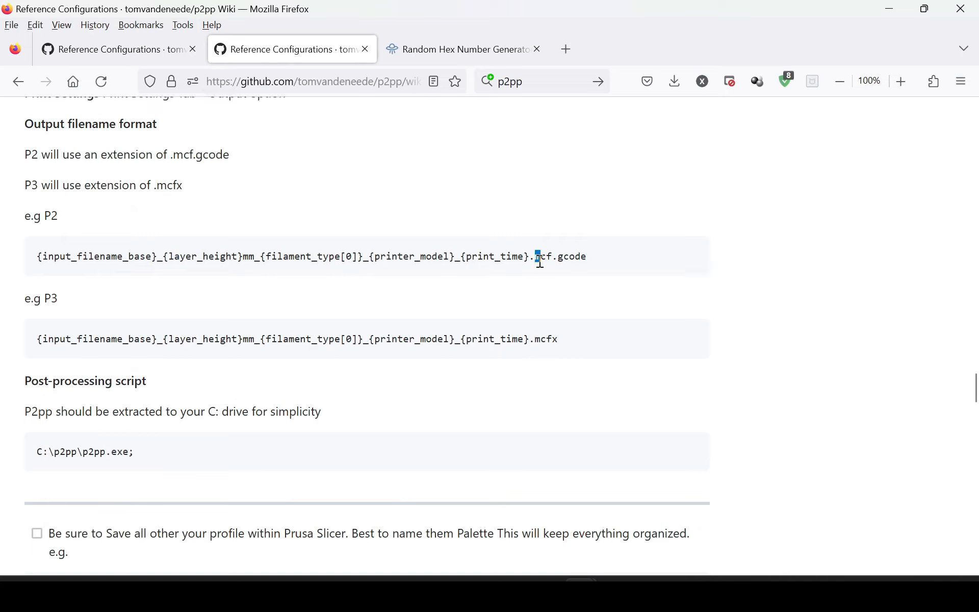
left_click_drag(540, 263, 556, 263)
left_click_drag(535, 341, 557, 342)
left_click_drag(627, 341, 4, 280)
left_click(631, 352)
left_click(692, 341)
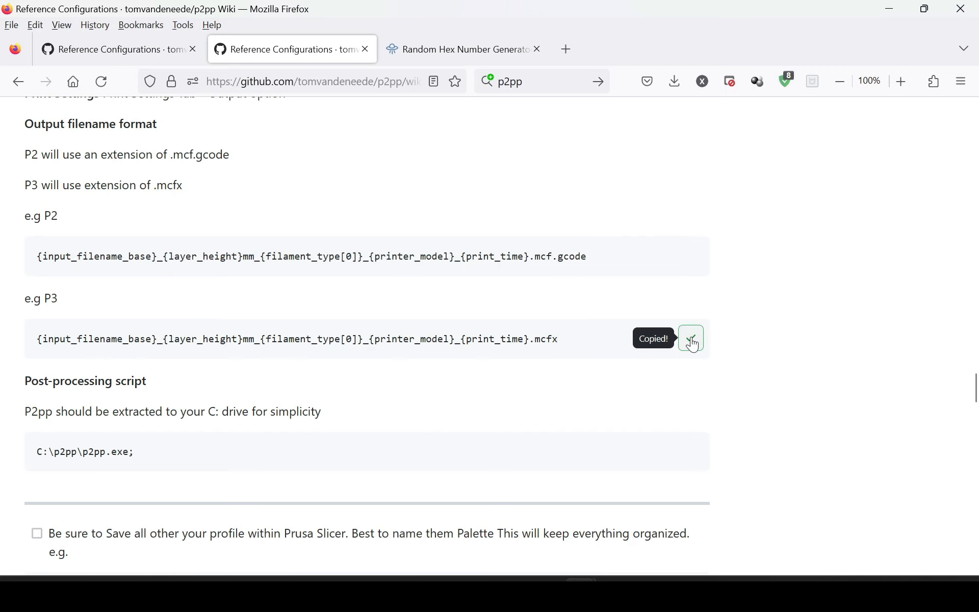
Switch to PrusaSlicer and replace the output filename format with {input_filename_base}_{layer_height}mm_{filament_type[0]}_{printer_model}_{print_time}.mcfx
left_click(617, 579)
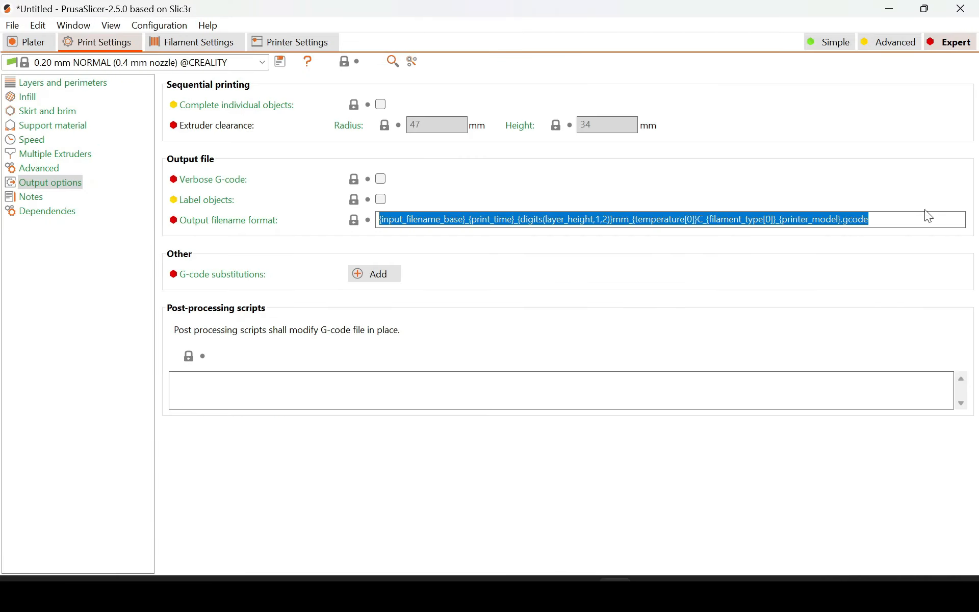
key("BackSpace")
key("ctrl+v")
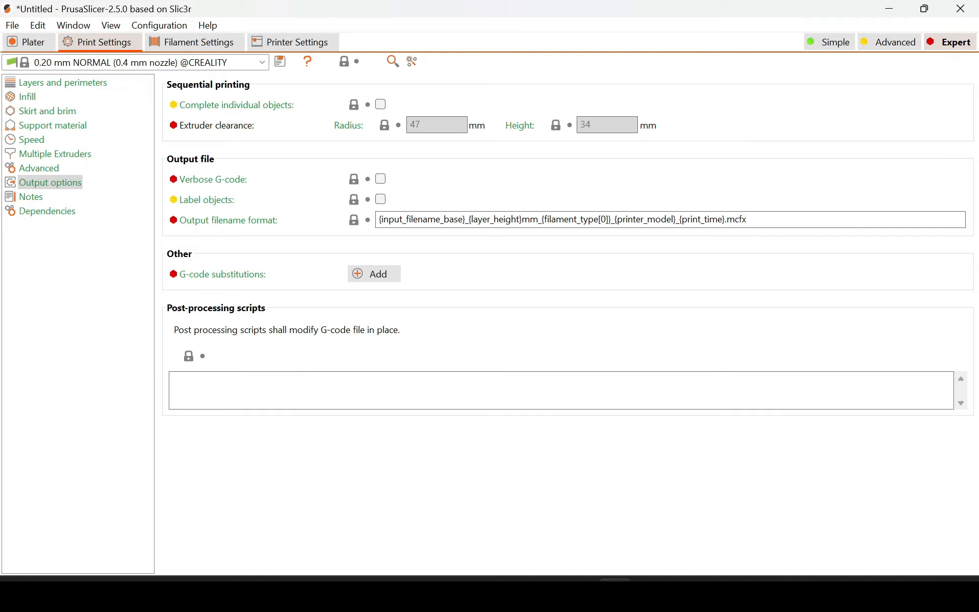
Switch to the wiki page in Firefox and read the Post-processing script section, highlighting the C:\p2pp\p2pp.exe; line
mouse_move(582, 587)
left_click(620, 536)
scroll(272, 304, "down", 2)
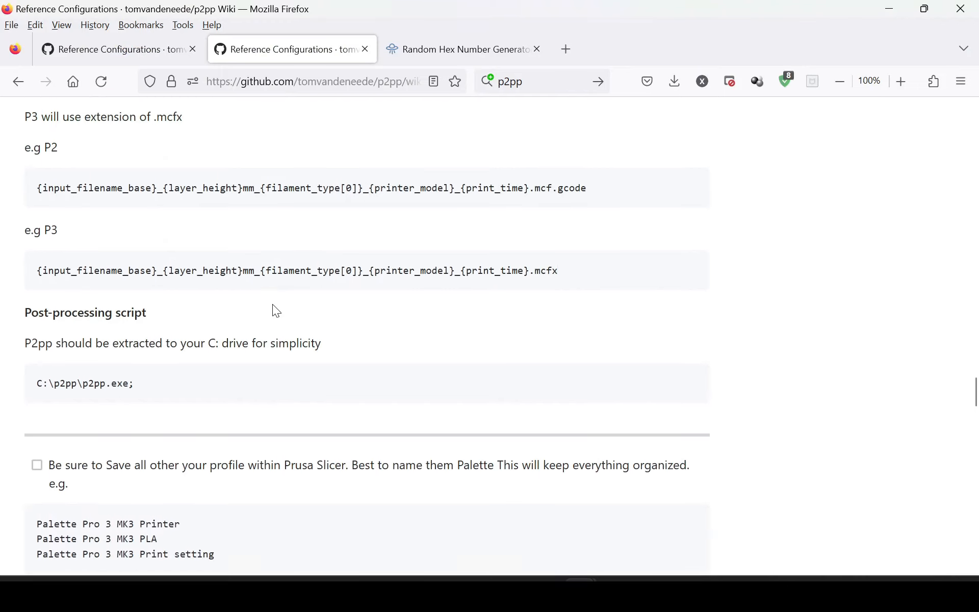
scroll(277, 311, "down", 2)
left_click_drag(31, 223, 87, 258)
left_click_drag(170, 253, 359, 265)
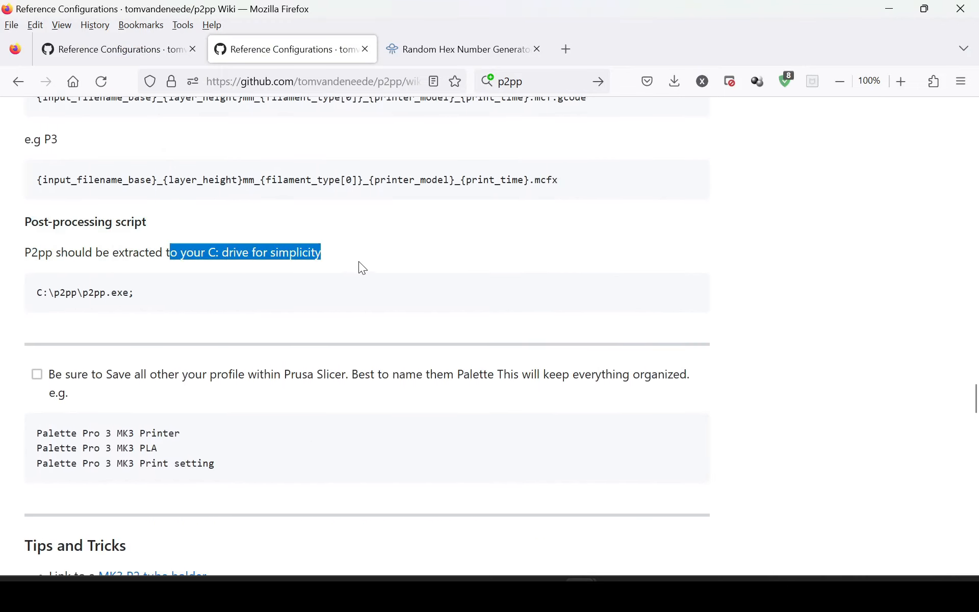
scroll(234, 256, "down", 2)
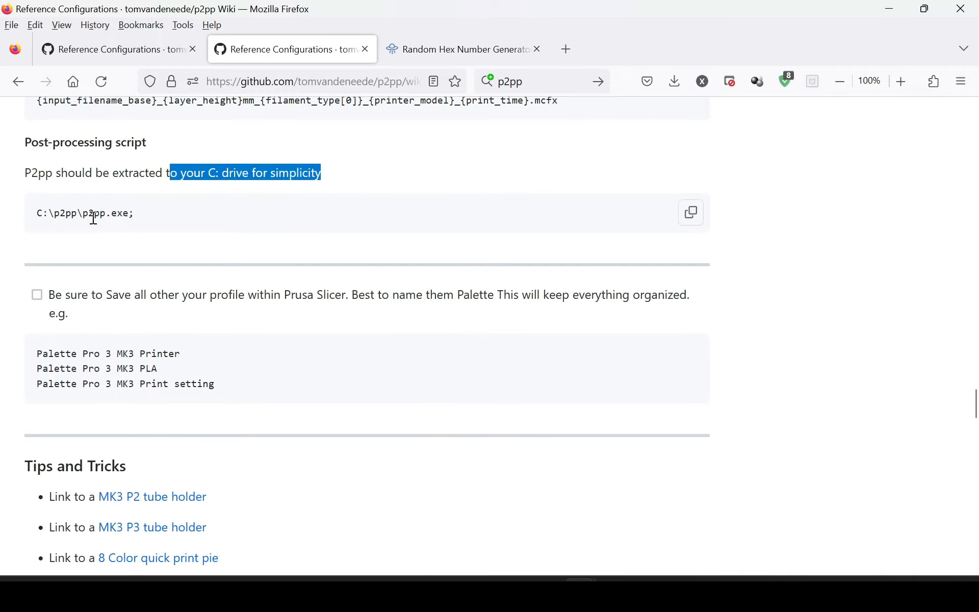
left_click_drag(164, 212, 19, 215)
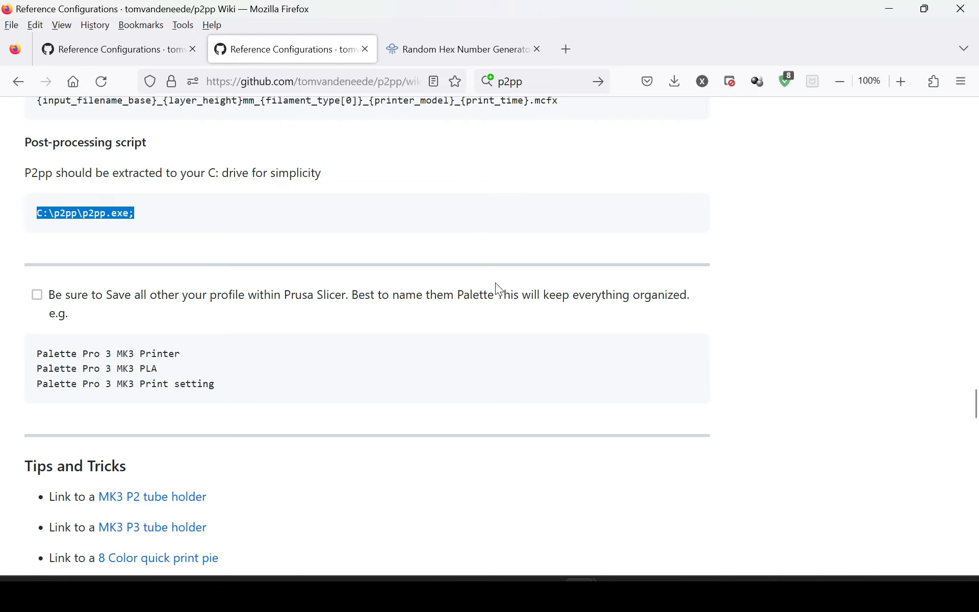
Switch to the p2pp folder in File Explorer, run p2pp.exe and copy the script path C:\p2pp\p2pp.exe from its window
left_click(514, 593)
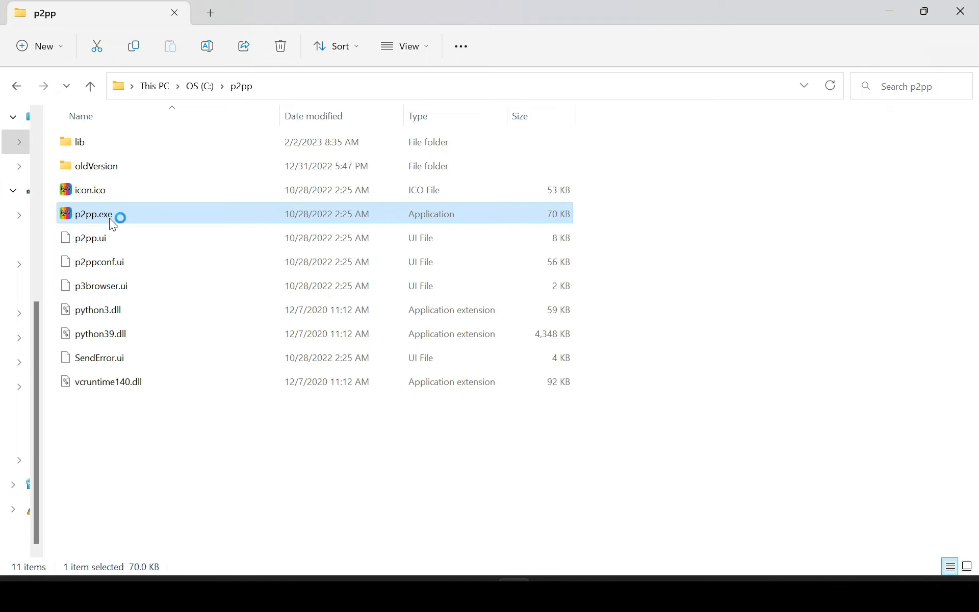
double_click(128, 217)
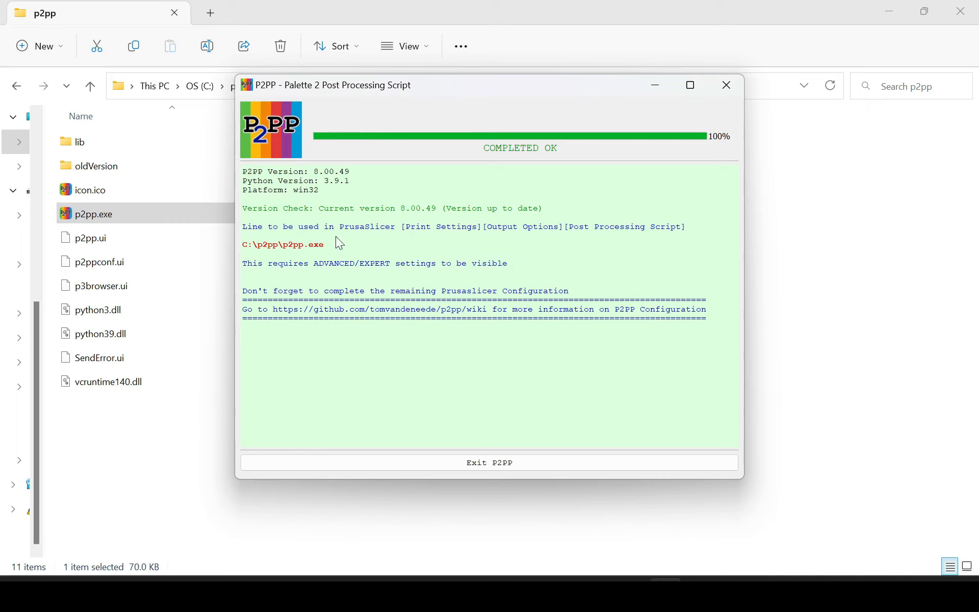
left_click_drag(327, 246, 243, 247)
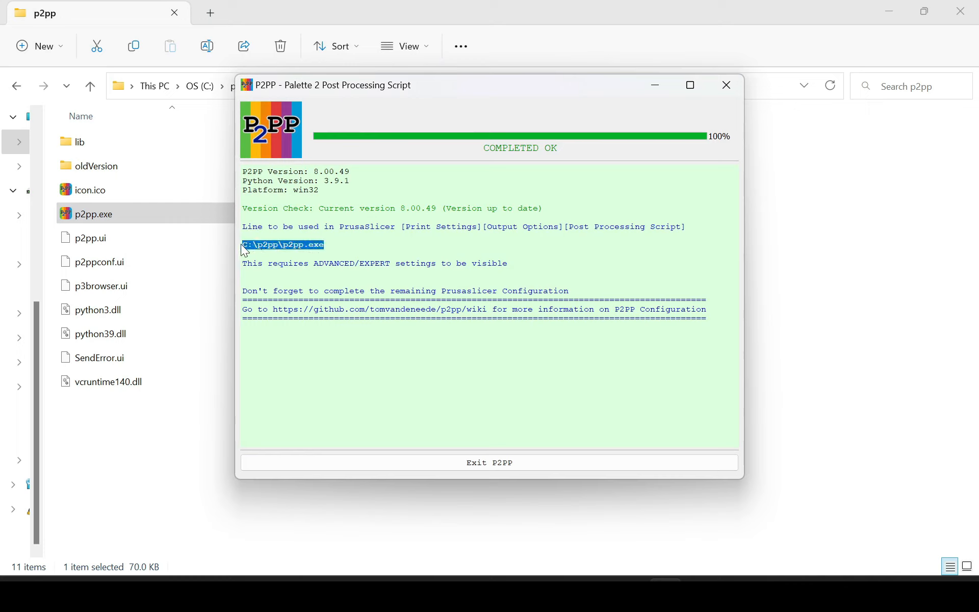
right_click(265, 249)
left_click(282, 258)
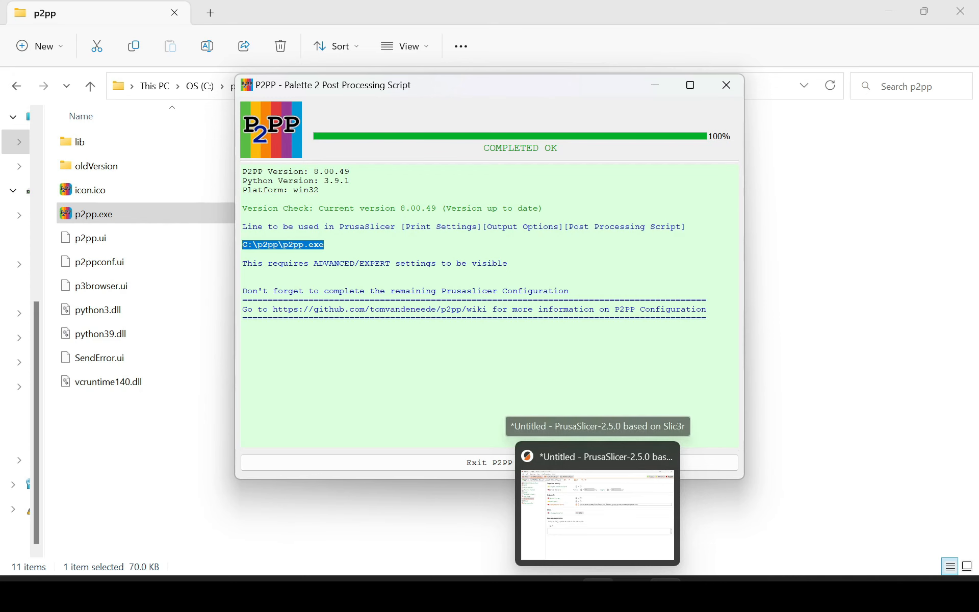
Switch to PrusaSlicer and paste C:\p2pp\p2pp.exe as the post-processing script
left_click(593, 568)
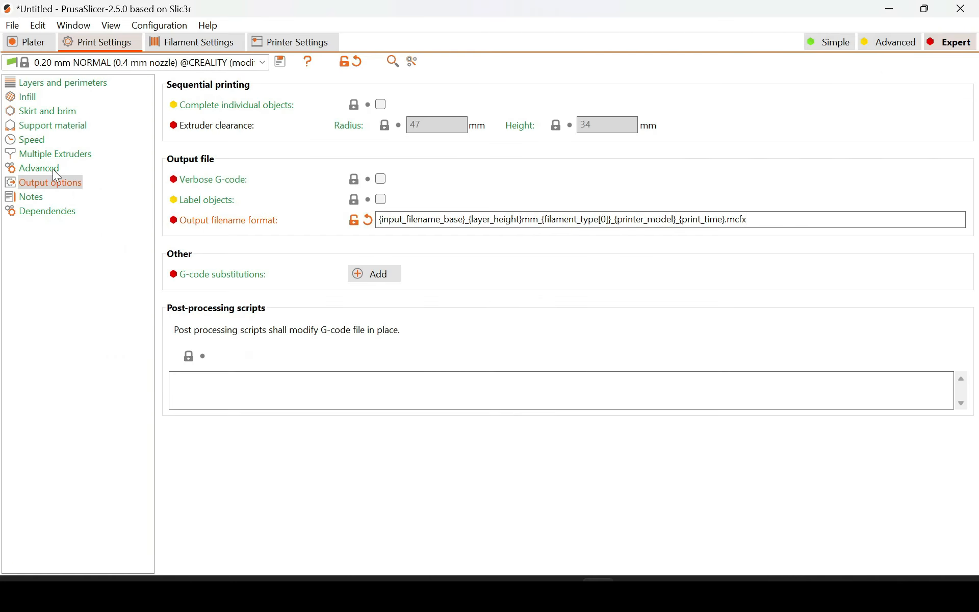
left_click(191, 381)
right_click(194, 384)
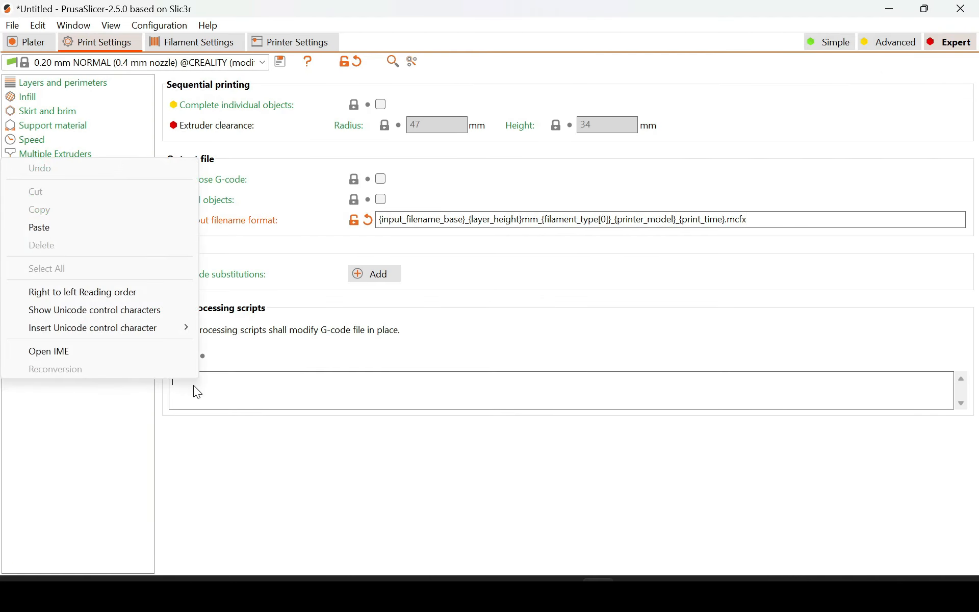
left_click(131, 230)
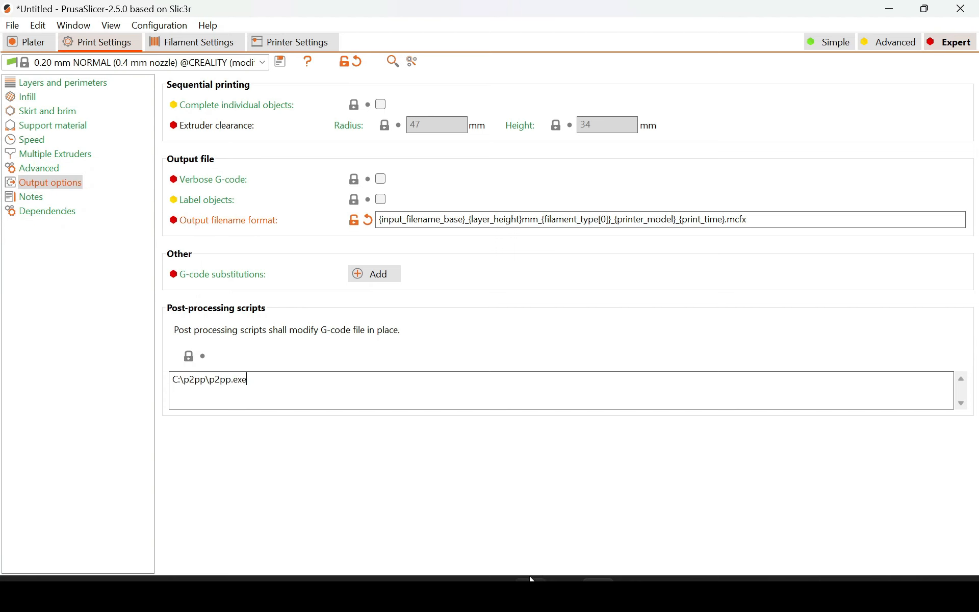
Switch to the wiki page in Firefox and read the advice on saving and naming the Palette profiles
mouse_move(565, 580)
left_click(617, 519)
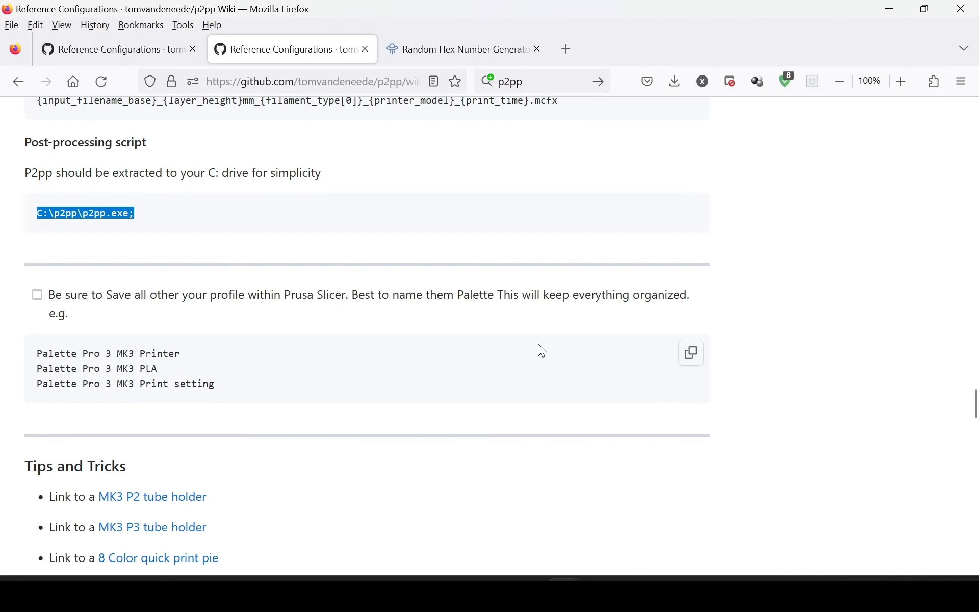
scroll(538, 345, "down", 5)
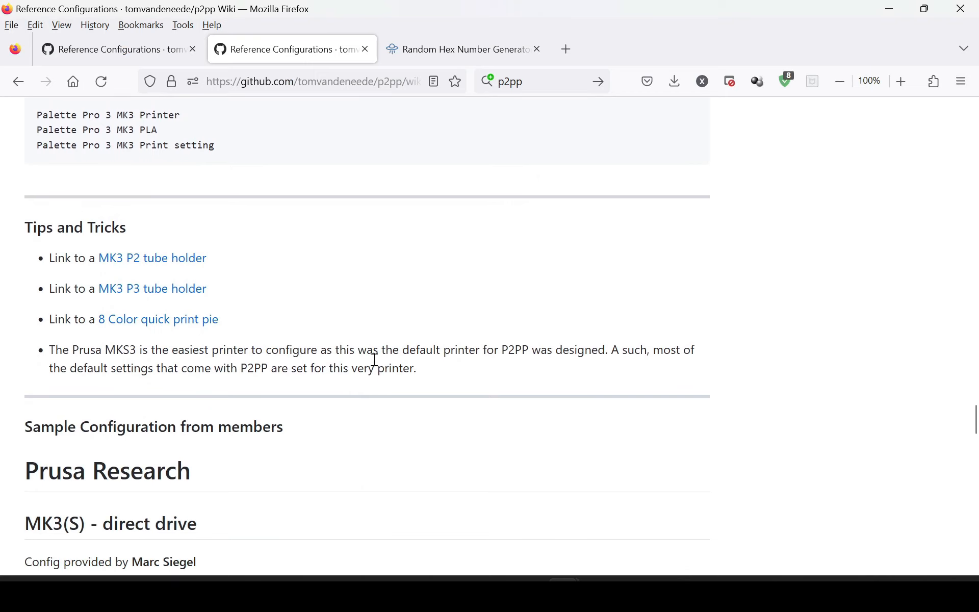
scroll(375, 360, "up", 3)
left_click_drag(34, 274, 168, 289)
Switch to PrusaSlicer and save the print settings as a preset named CREALITY - P3
left_click(598, 593)
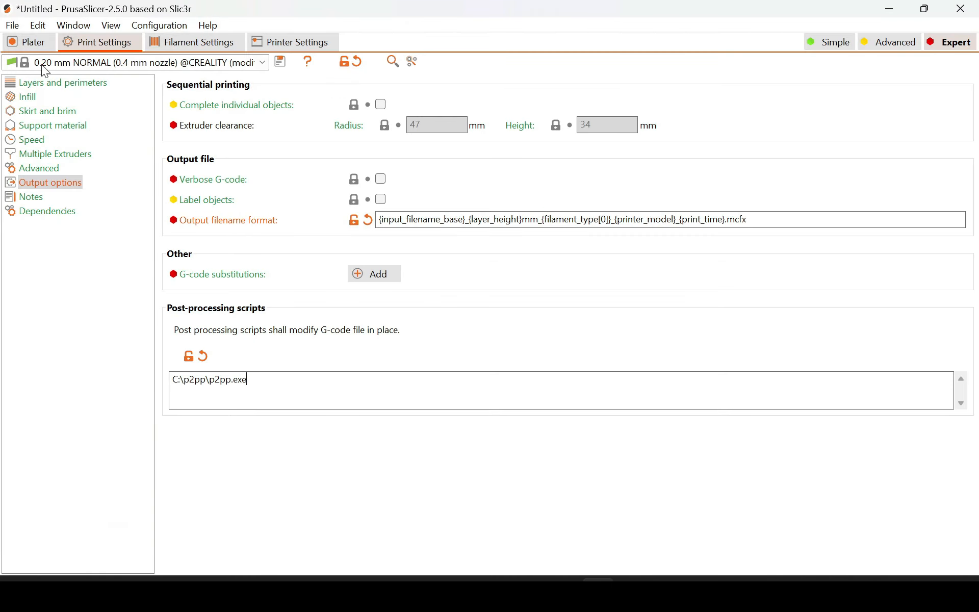
left_click(281, 62)
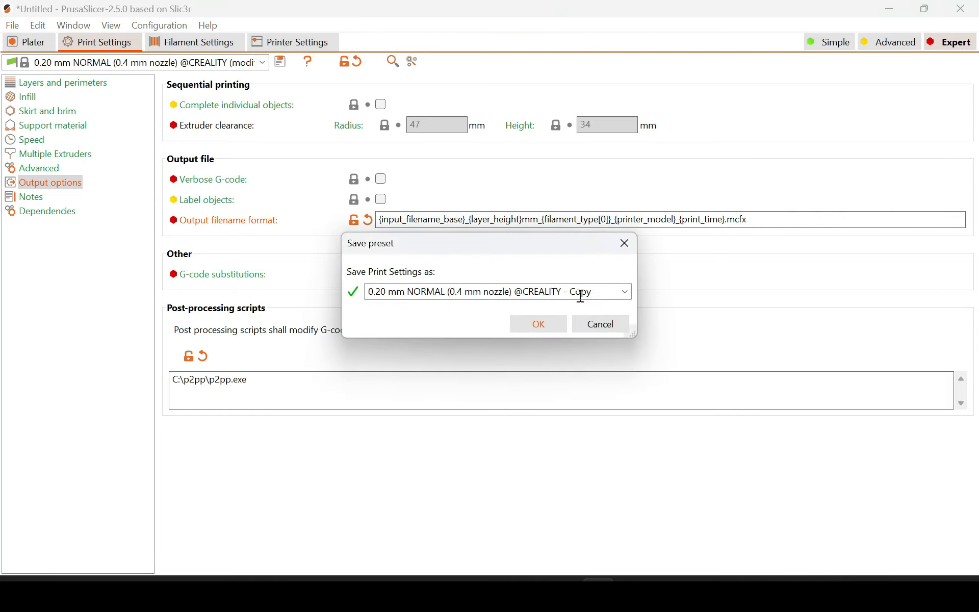
left_click(519, 298)
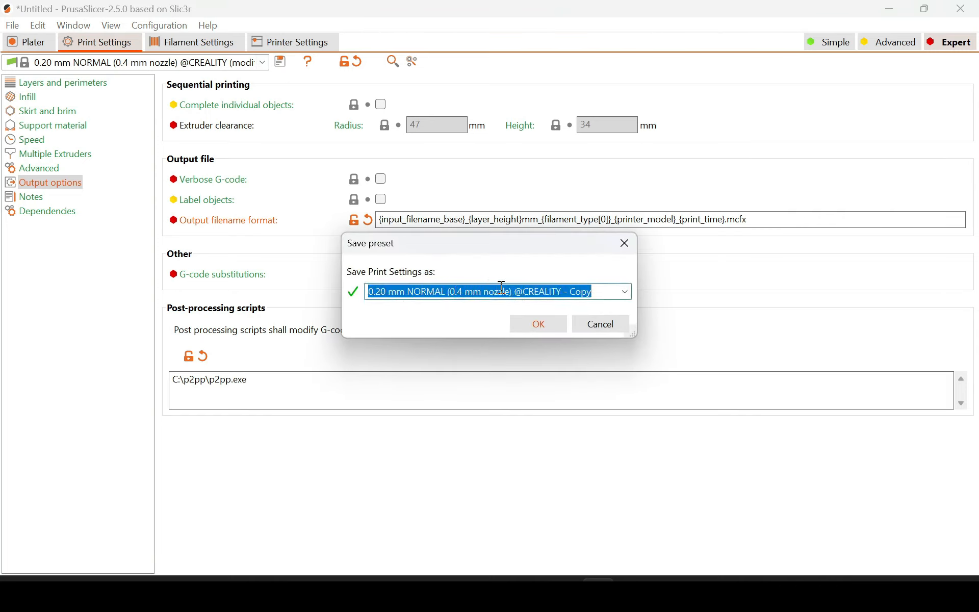
left_click_drag(523, 291, 162, 318)
key("BackSpace")
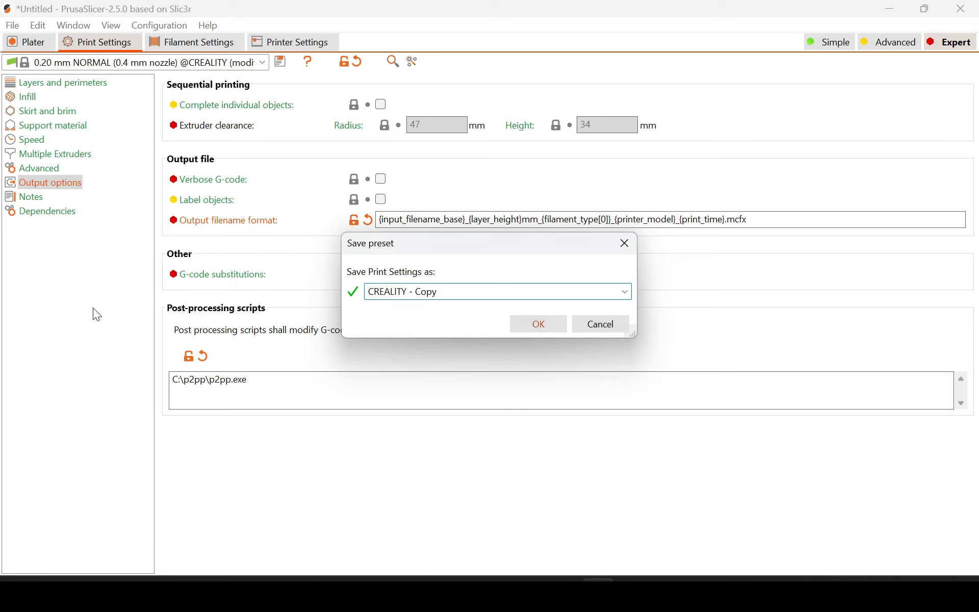
key("Delete")
key("Delete")
key("Delete")
key("Delete")
type("P")
left_click_drag(478, 298, 236, 308)
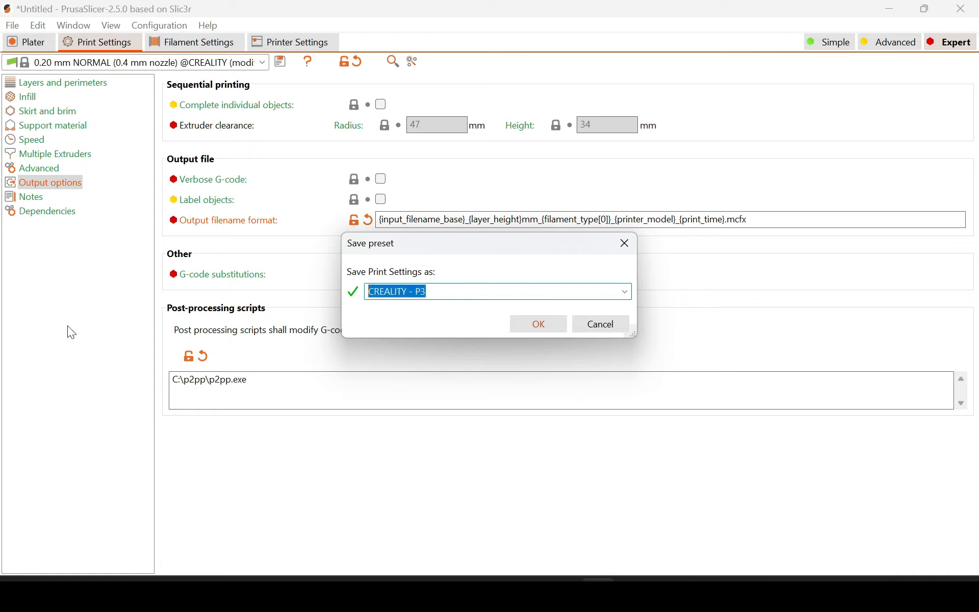
left_click(554, 330)
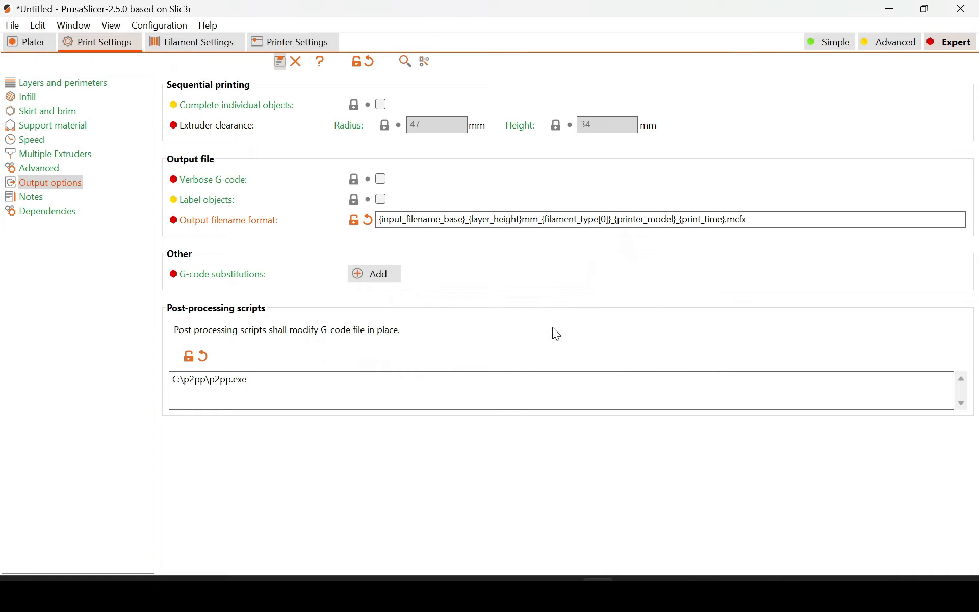
Set the filament type to PLA1 in the advanced filament settings of the Generic PLA profile
left_click(212, 44)
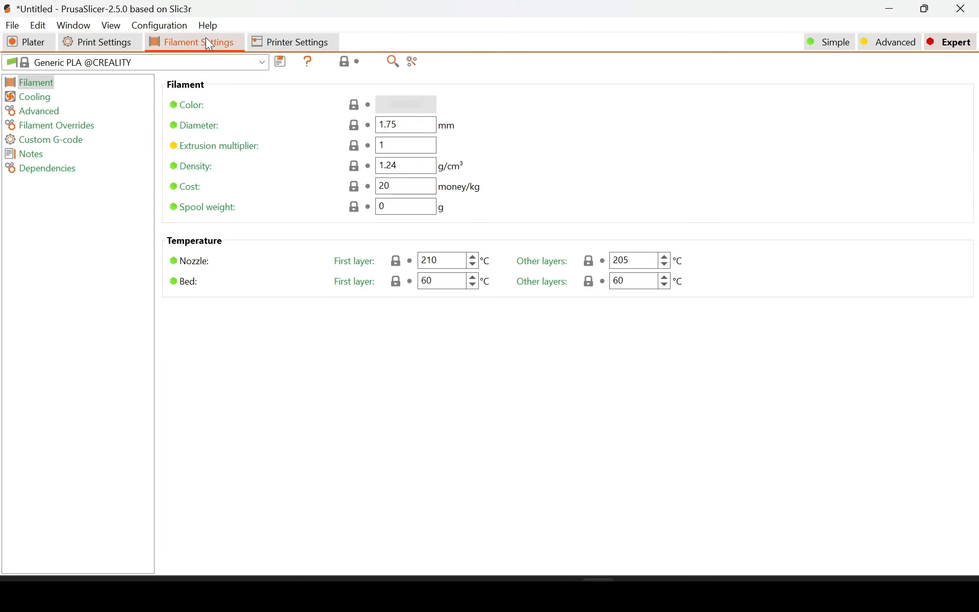
left_click(41, 127)
left_click(39, 143)
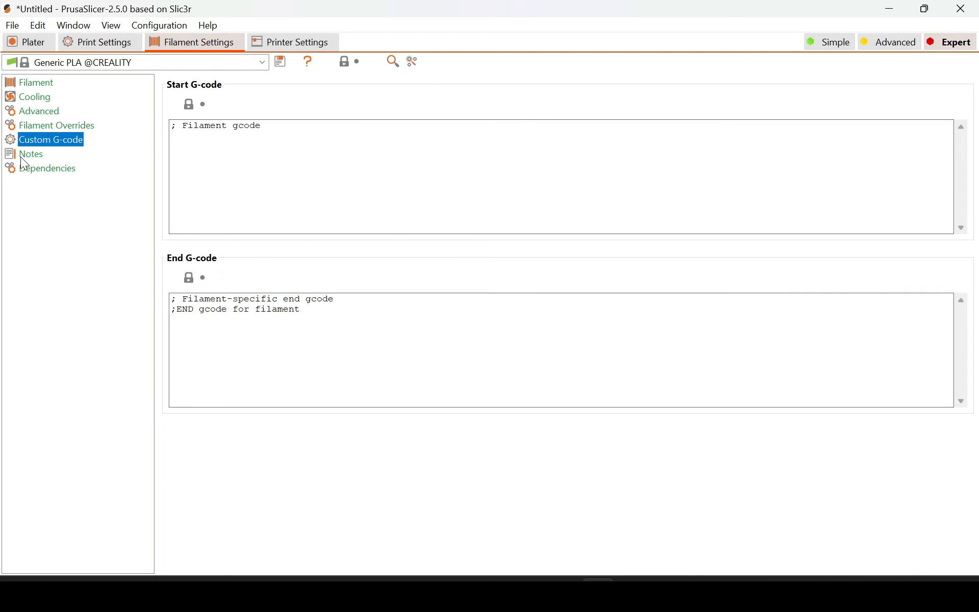
left_click(40, 113)
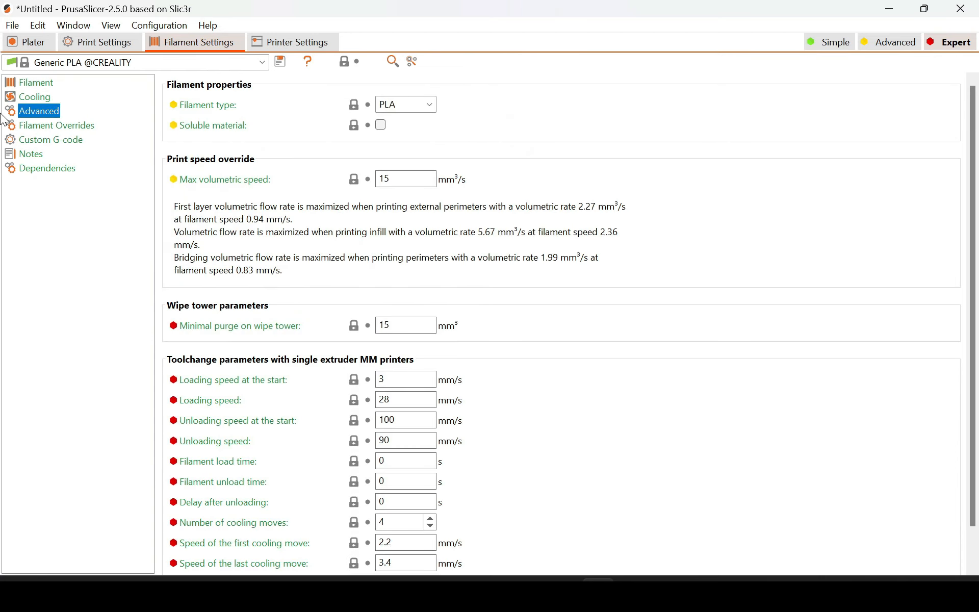
left_click(416, 103)
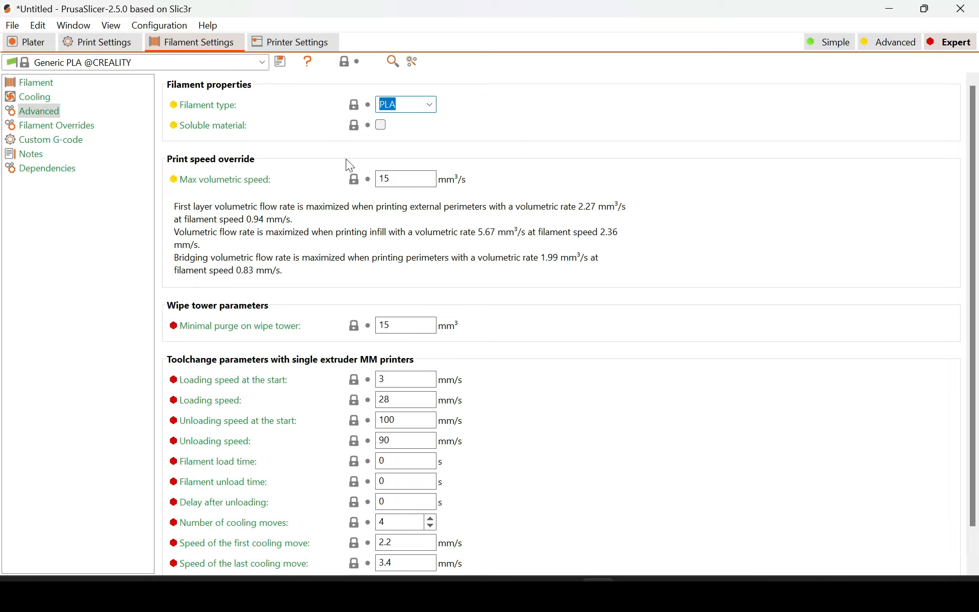
left_click(283, 112)
type("1")
Save the filament settings as a preset named CREALITY - PLA
left_click(280, 62)
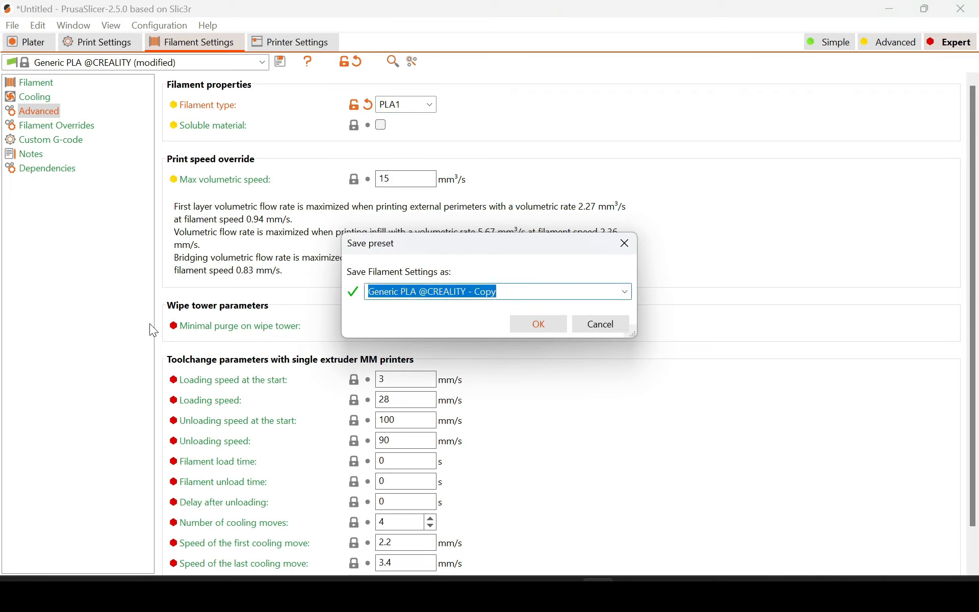
left_click(437, 291)
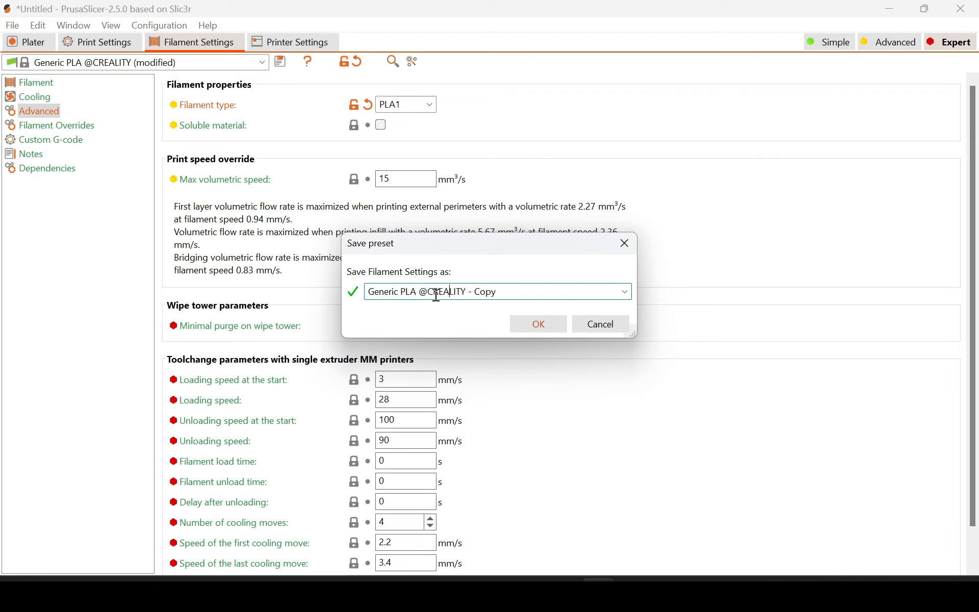
left_click_drag(429, 291, 282, 273)
key("BackSpace")
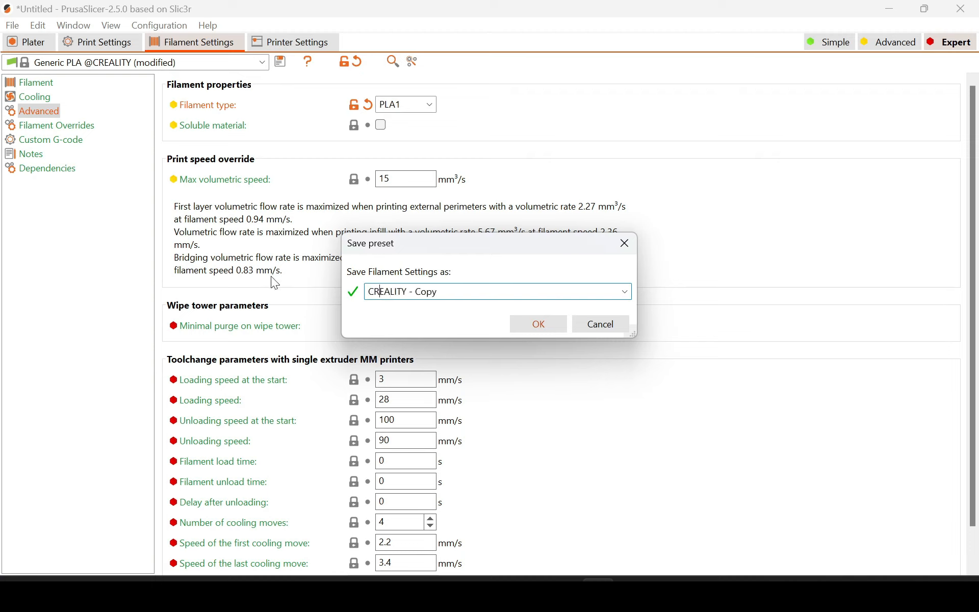
key("Delete")
key("Delete")
key("Delete")
key("Delete")
type("PLA")
left_click(544, 323)
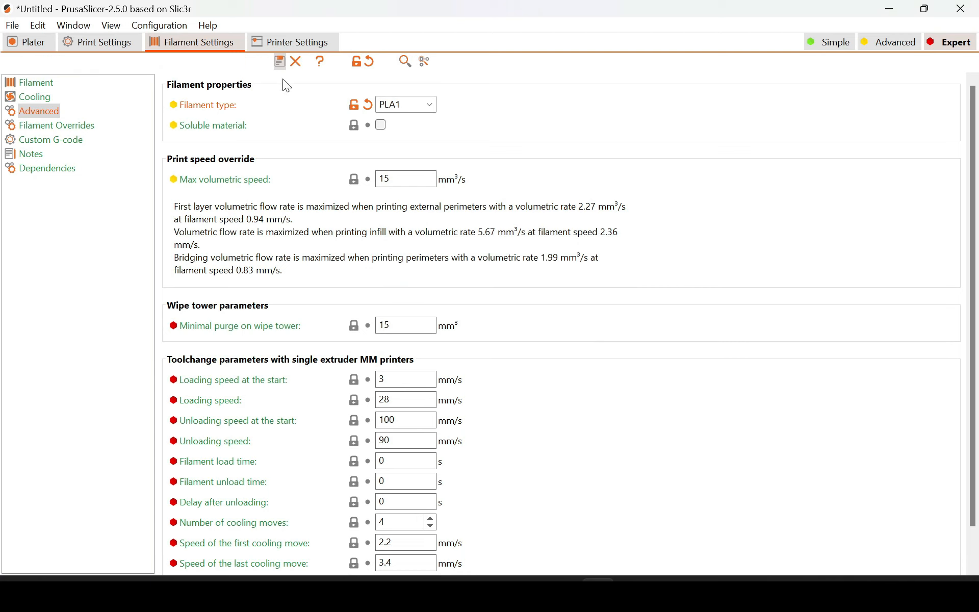
Review the P2PP MATERIAL lines in the printer's start G-code and the output options of the print settings
left_click(321, 45)
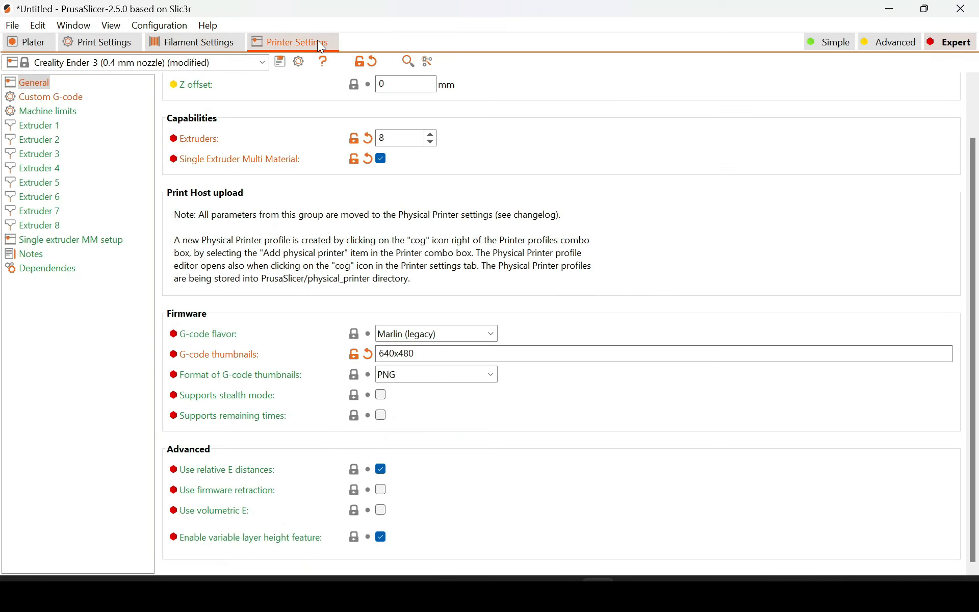
left_click(61, 99)
left_click_drag(308, 140, 321, 158)
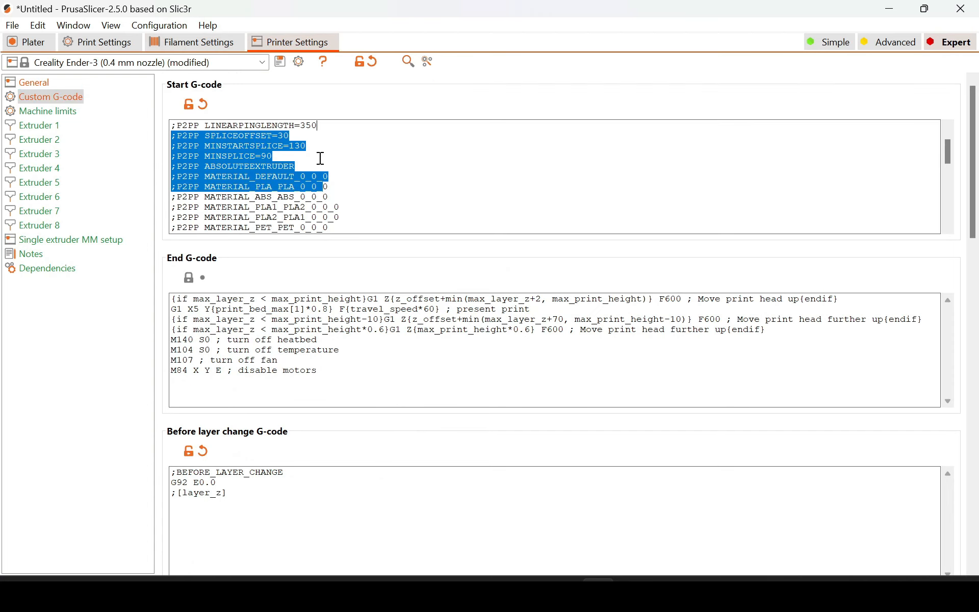
scroll(320, 158, "down", 1)
left_click(267, 179)
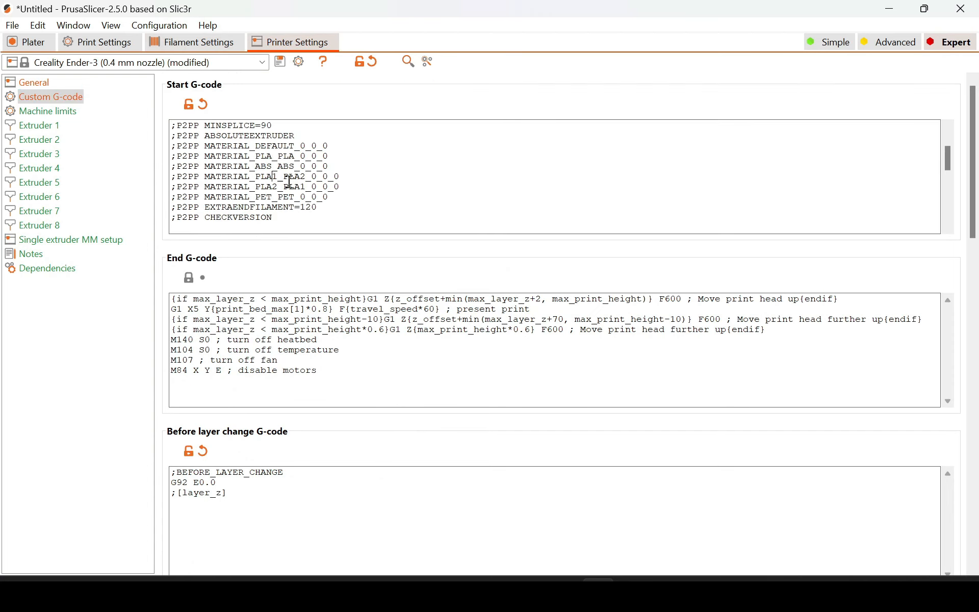
left_click(88, 47)
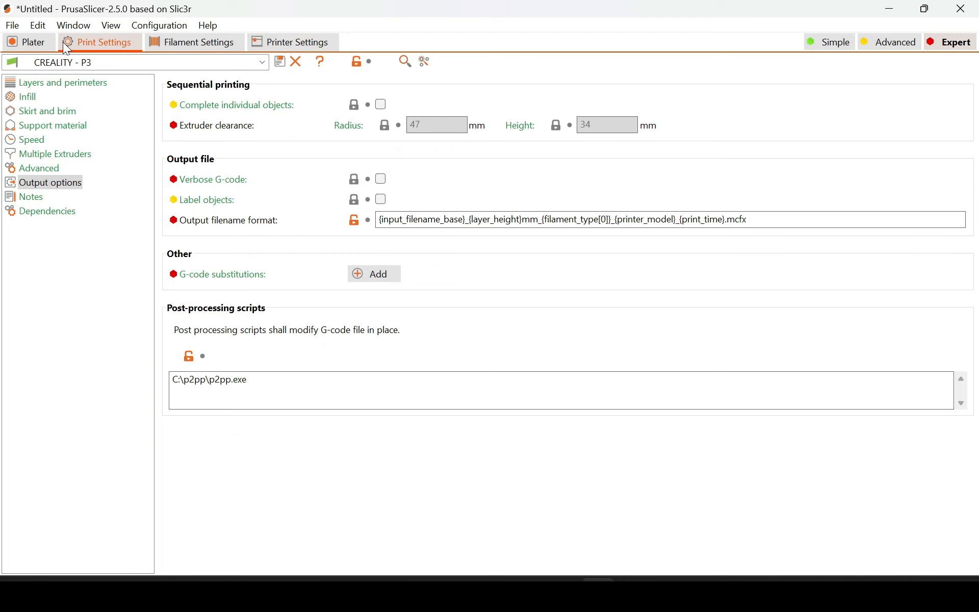
left_click(176, 29)
left_click(292, 16)
Set the filament type to PLA2 in the advanced filament settings
left_click(209, 46)
double_click(408, 104)
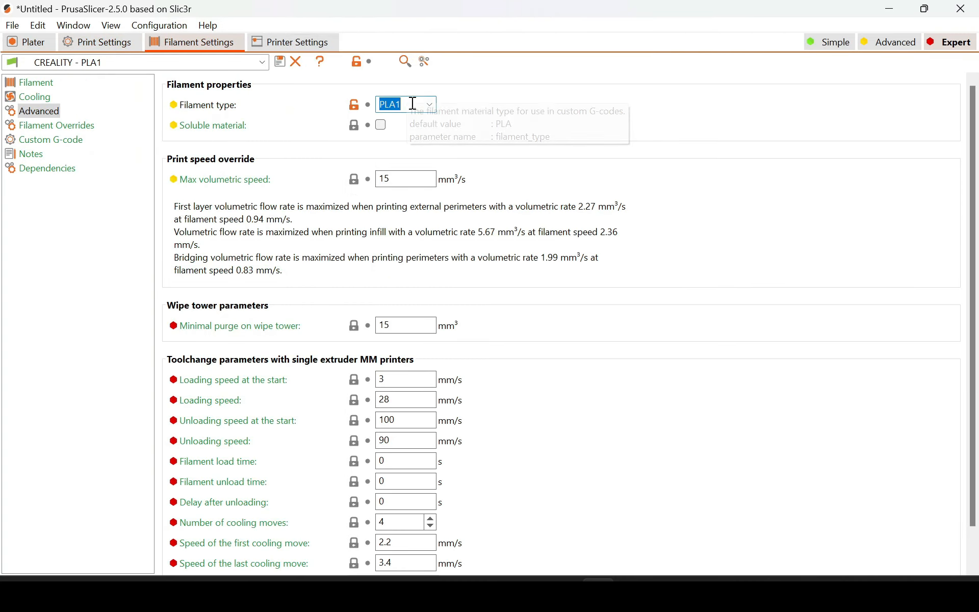
key("Right")
key("BackSpace")
type("2")
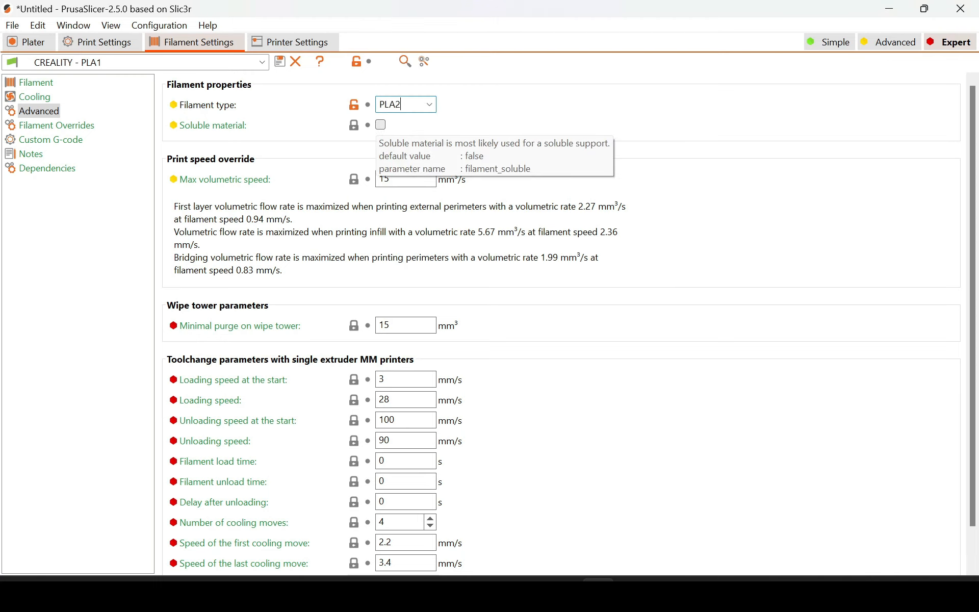
Save the filament settings as a preset named CREALITY - PLA2
left_click(282, 61)
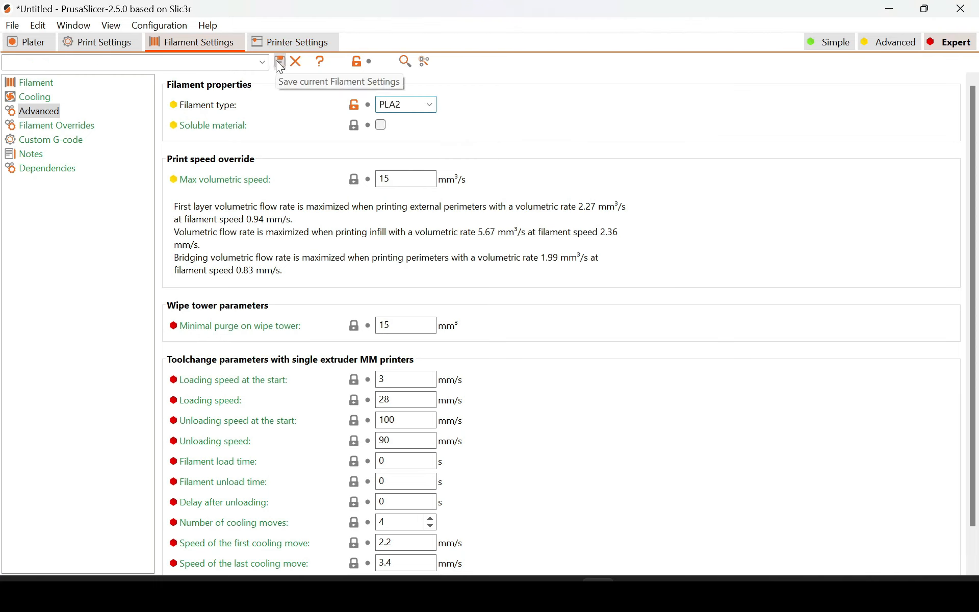
left_click(488, 294)
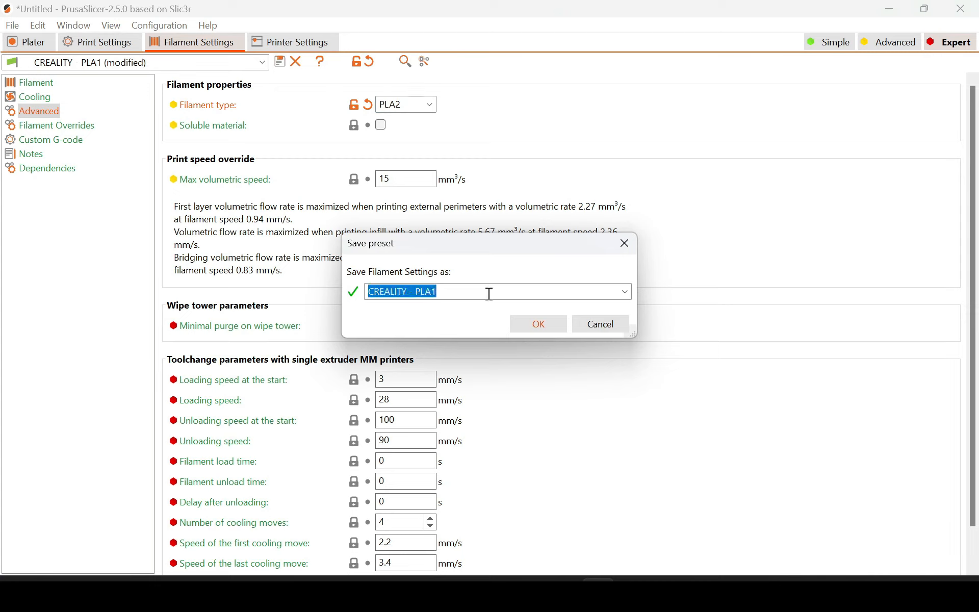
left_click(447, 296)
key("BackSpace")
type("2")
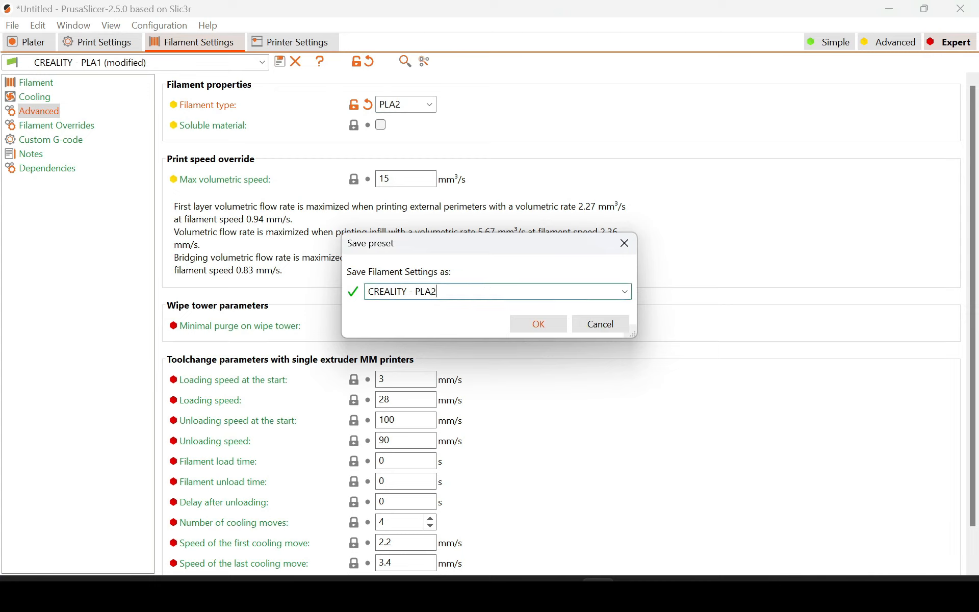
left_click(553, 325)
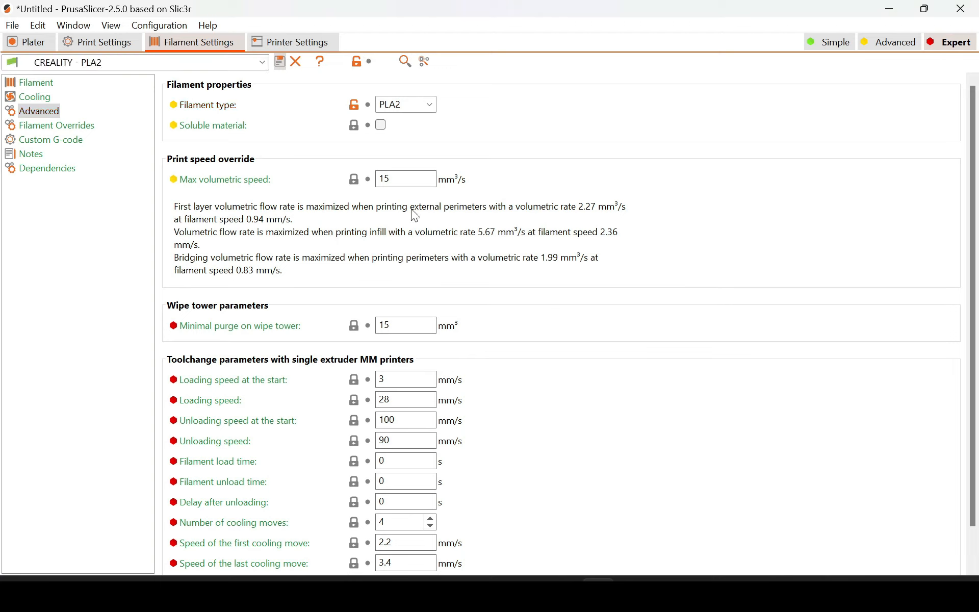
Set the filament type to PLA and save the filament settings as a preset named CREALITY - PLA
left_click(430, 104)
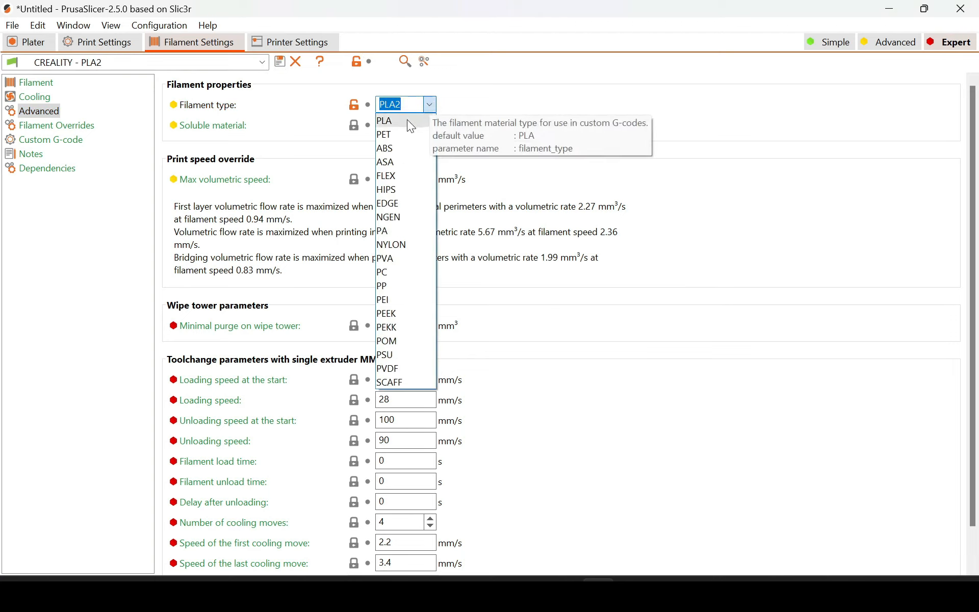
left_click(407, 120)
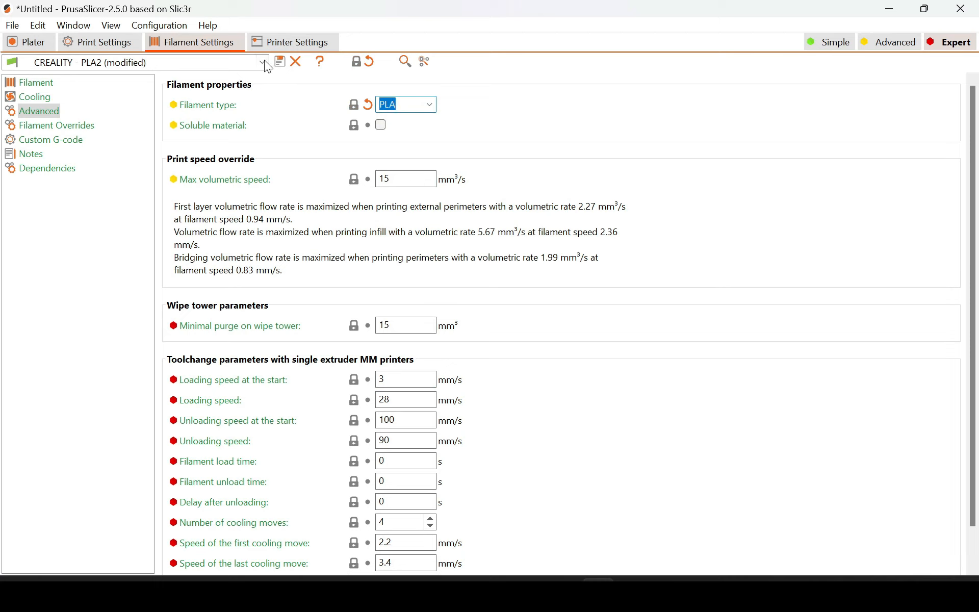
left_click(280, 61)
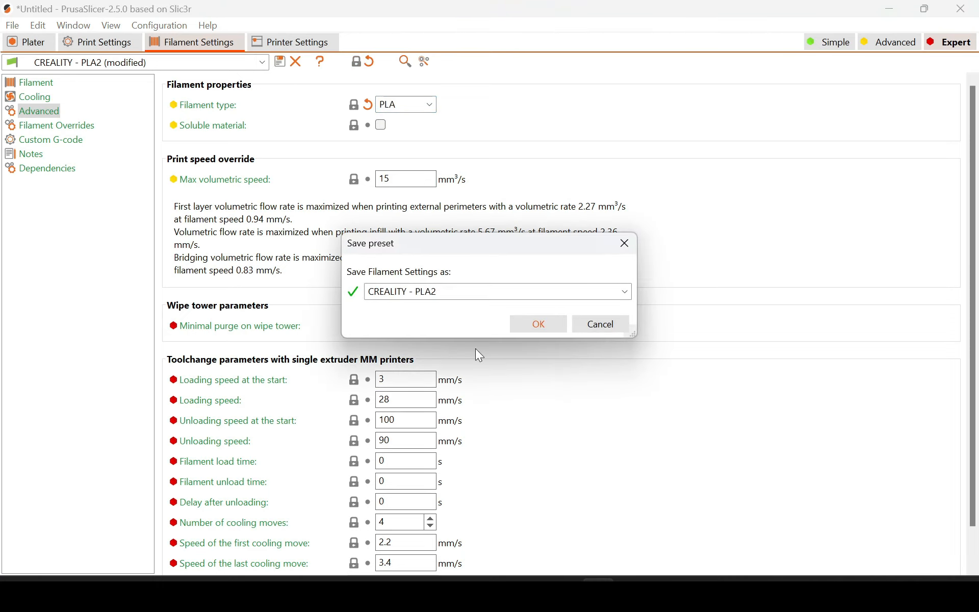
left_click(430, 295)
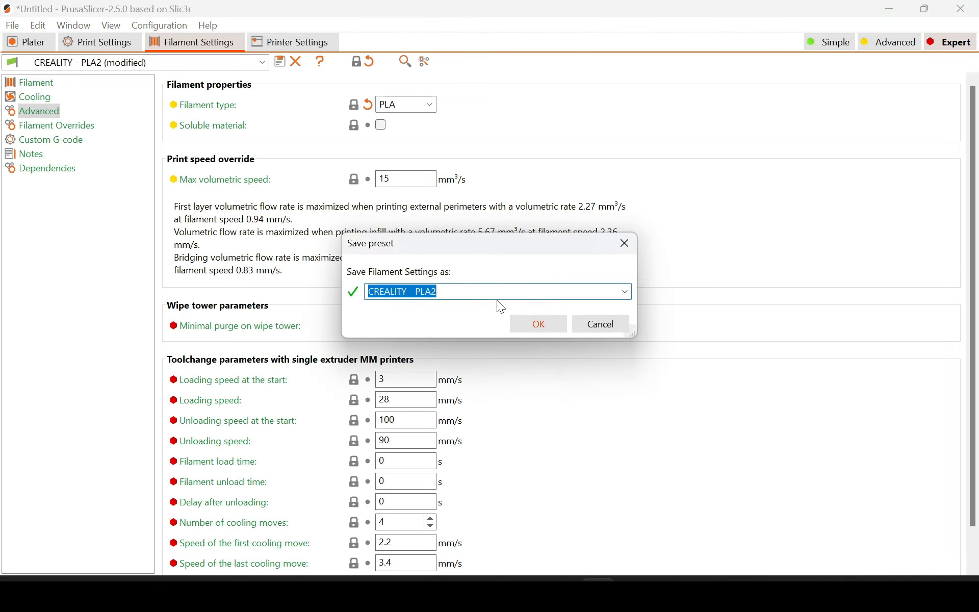
left_click(498, 296)
key("BackSpace")
key("Return")
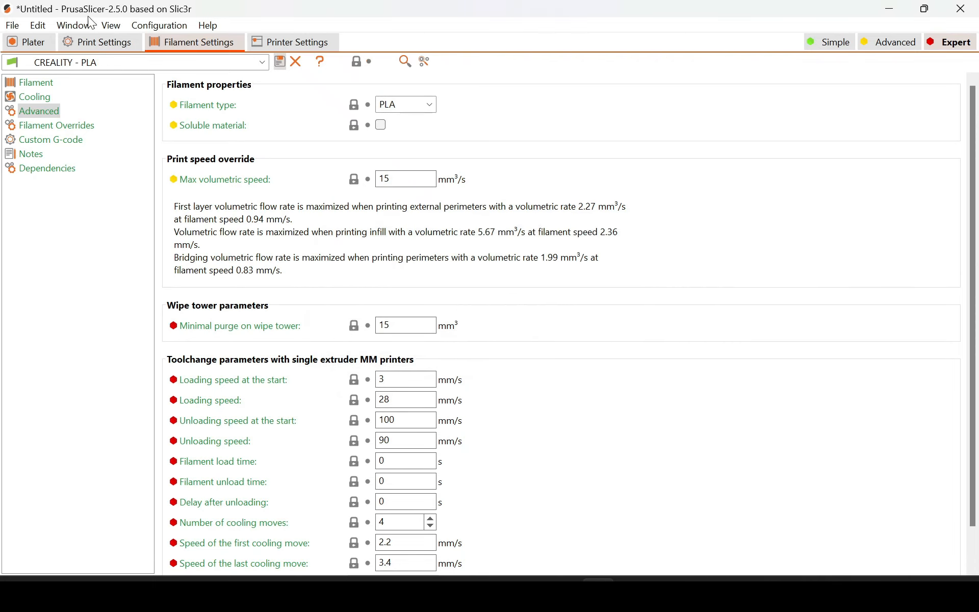
Review the filament's cooling, override and advanced settings, as well as the printer's custom G-code and Extruder 1 settings
scroll(197, 254, "down", 2)
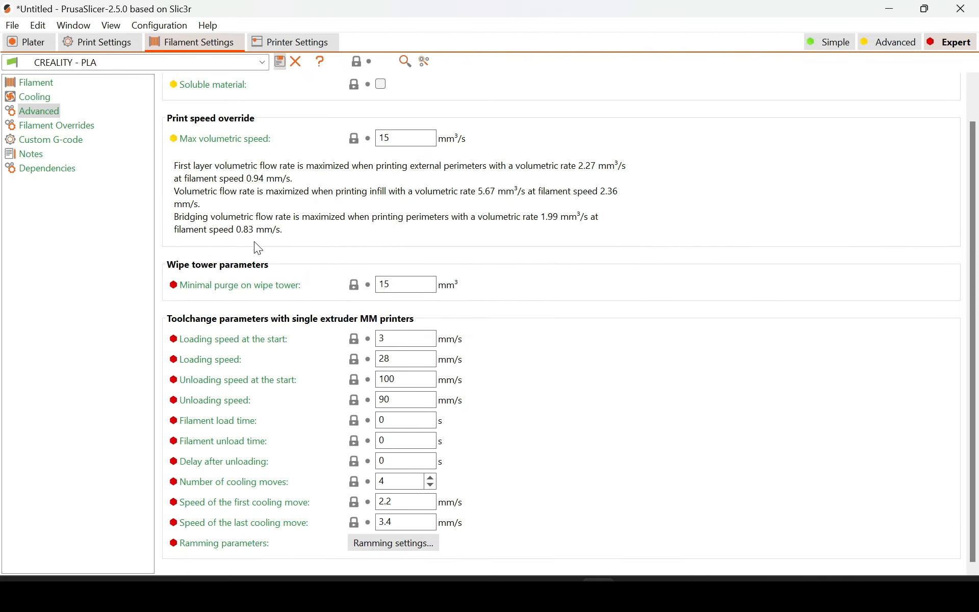
left_click(31, 83)
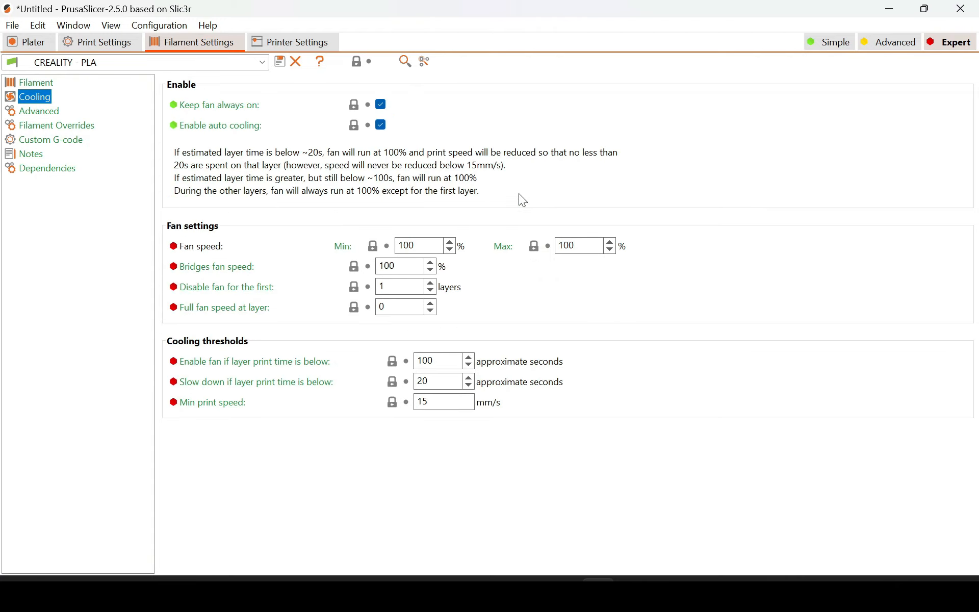
left_click(38, 125)
left_click(38, 113)
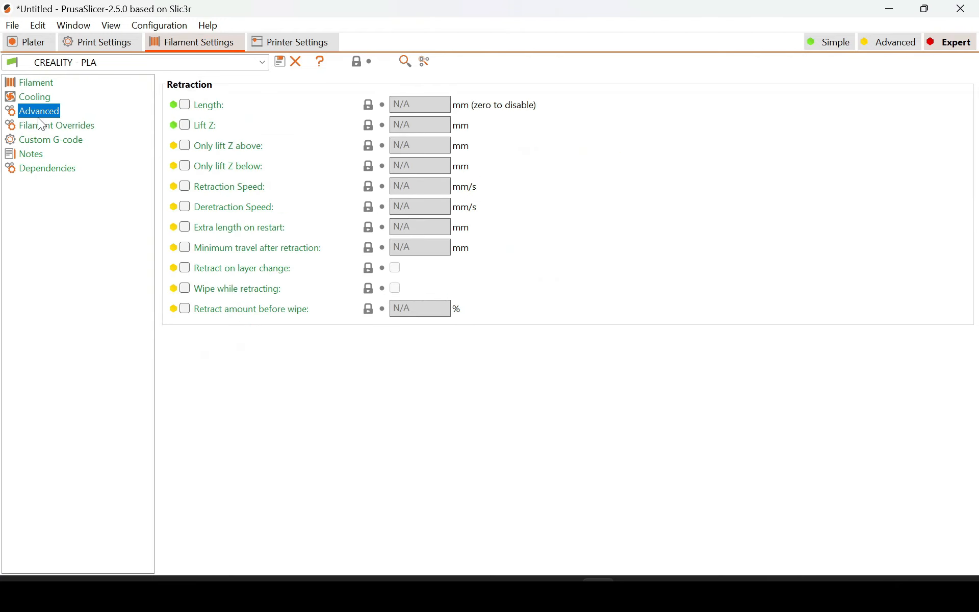
scroll(449, 396, "down", 1)
scroll(448, 396, "down", 1)
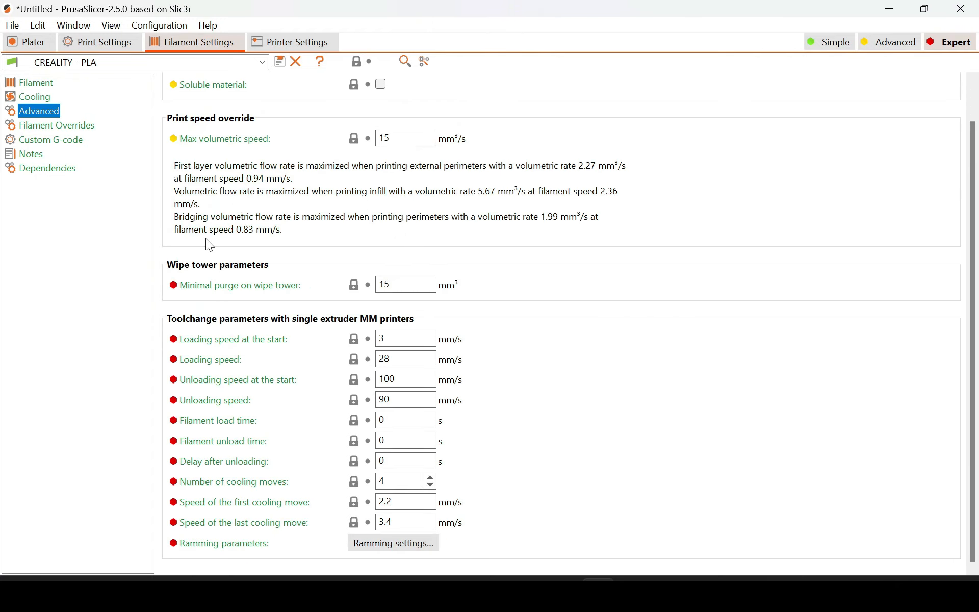
left_click(289, 46)
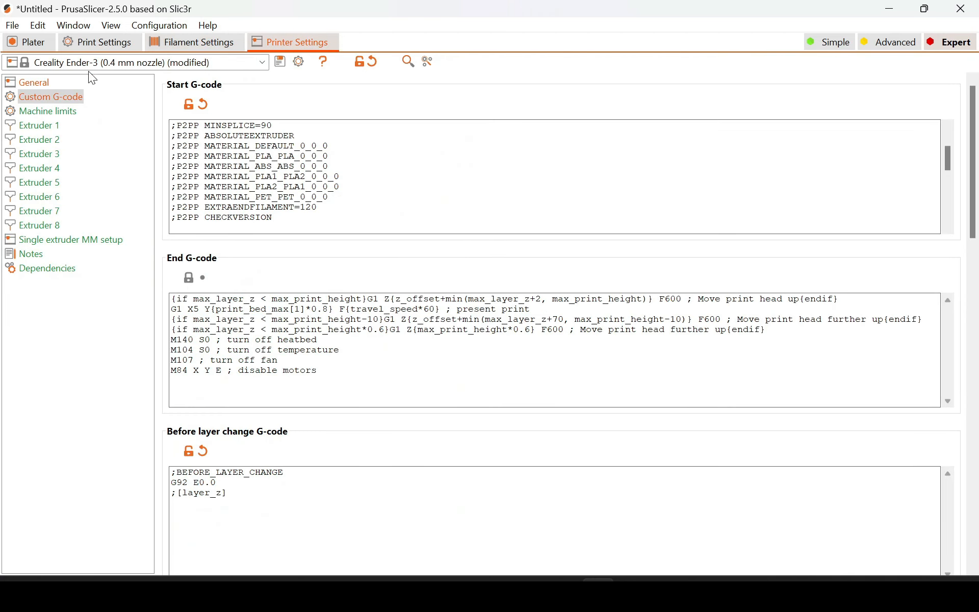
scroll(941, 411, "down", 2)
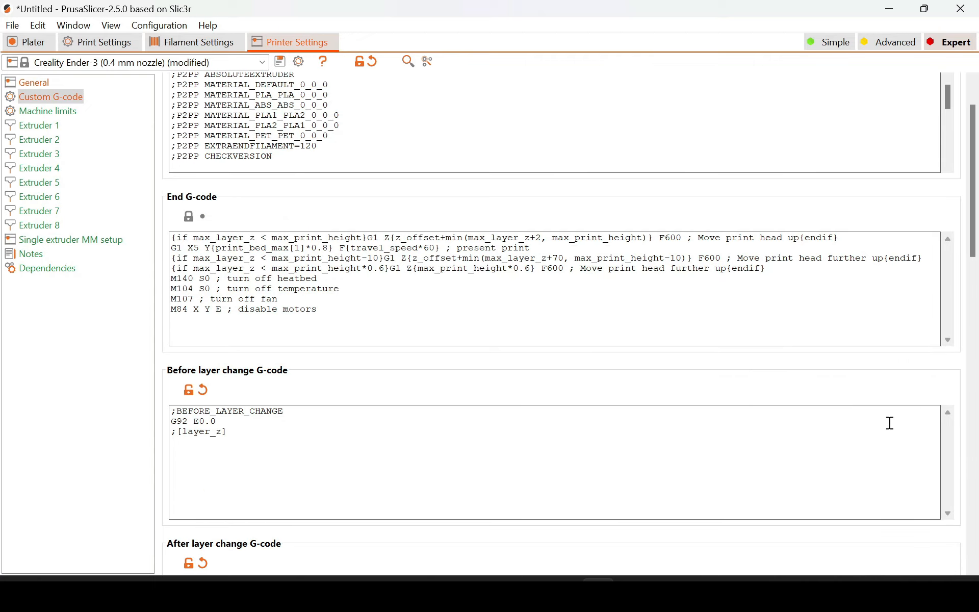
left_click(29, 125)
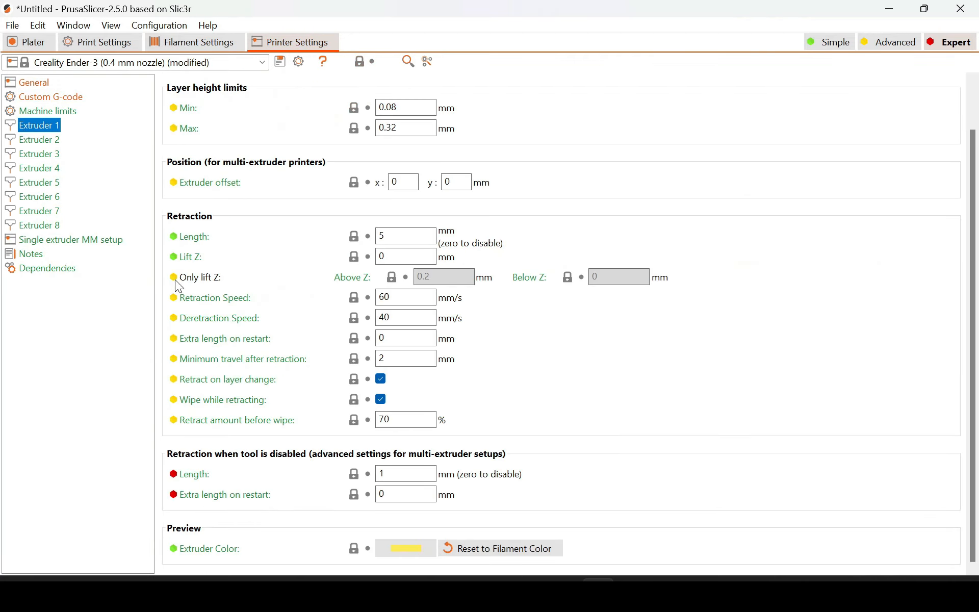
On the plater, set the first filament slot's colour to teal and the third slot's colour to bright green
left_click(29, 37)
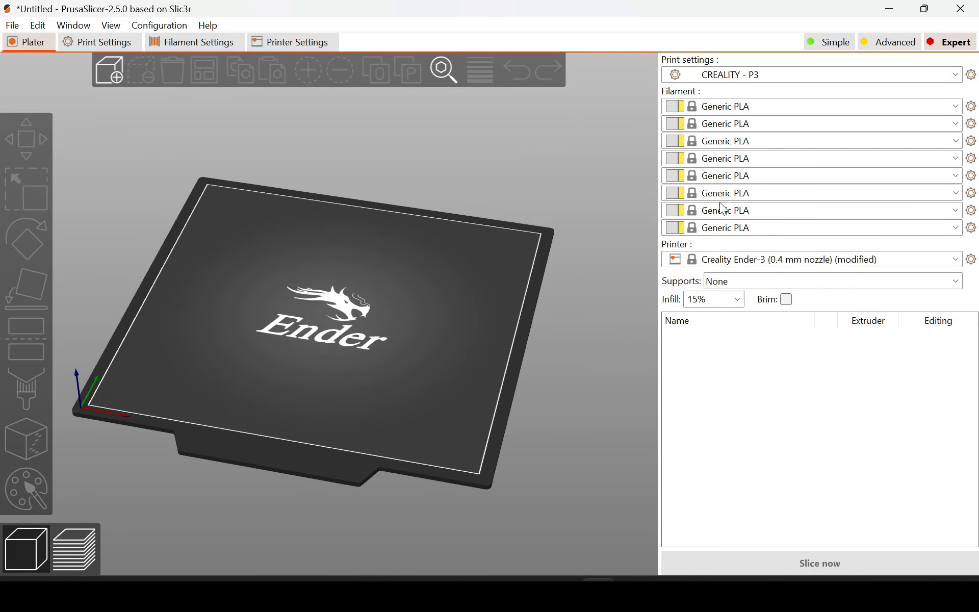
left_click(681, 108)
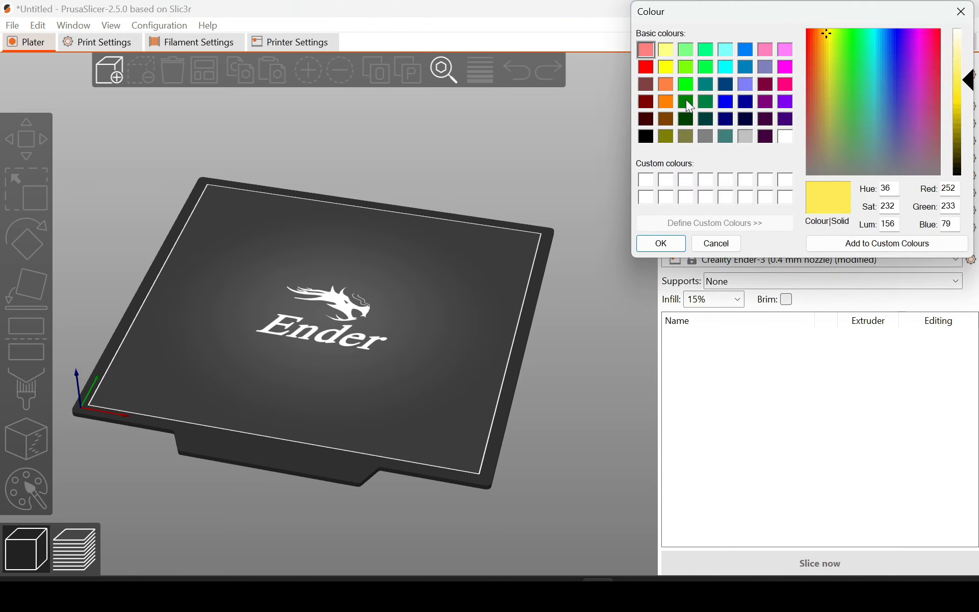
left_click(706, 84)
left_click(661, 244)
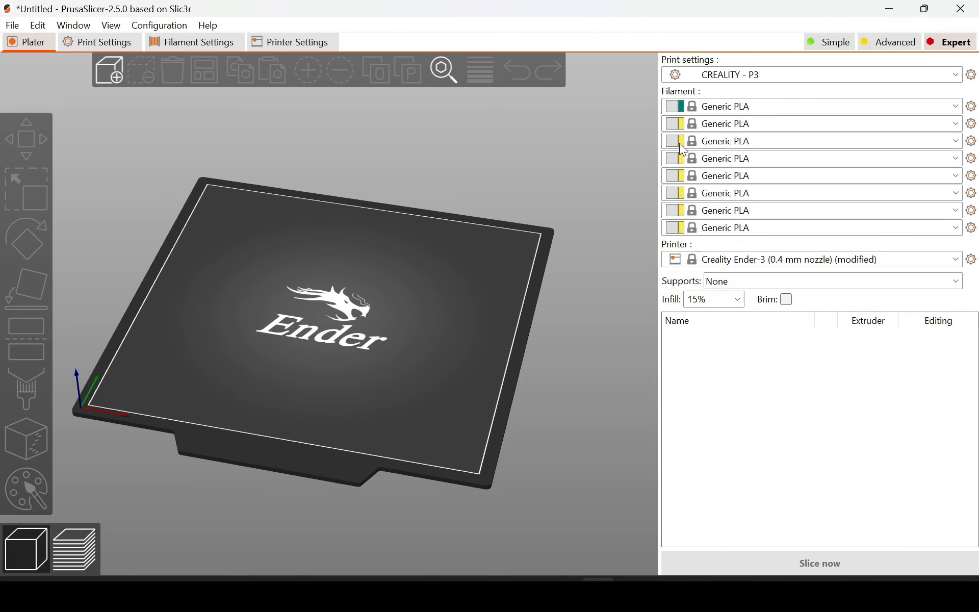
left_click(663, 135)
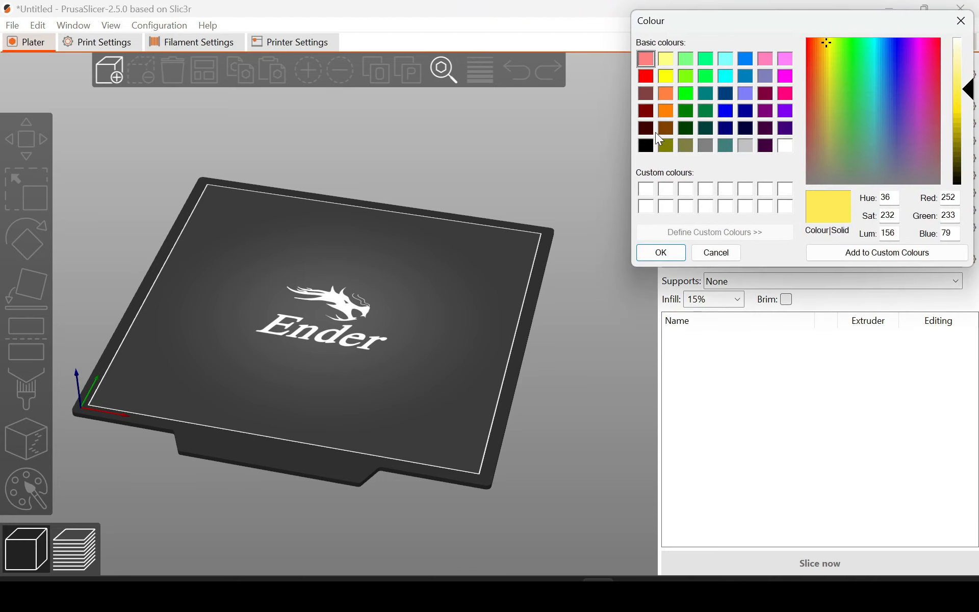
left_click(682, 77)
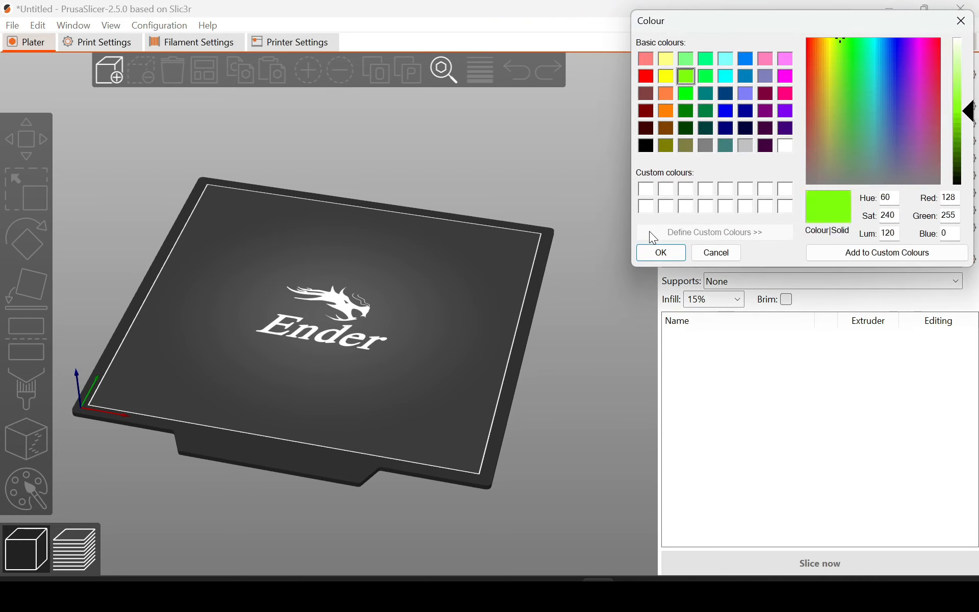
left_click(661, 253)
Set the fifth filament slot's colour to light cyan
left_click(669, 174)
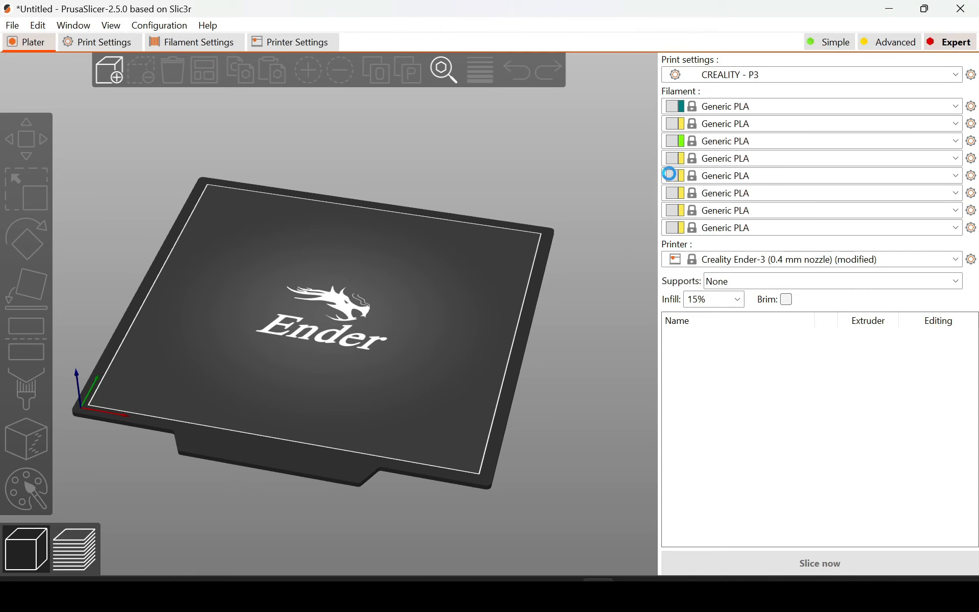
left_click(732, 96)
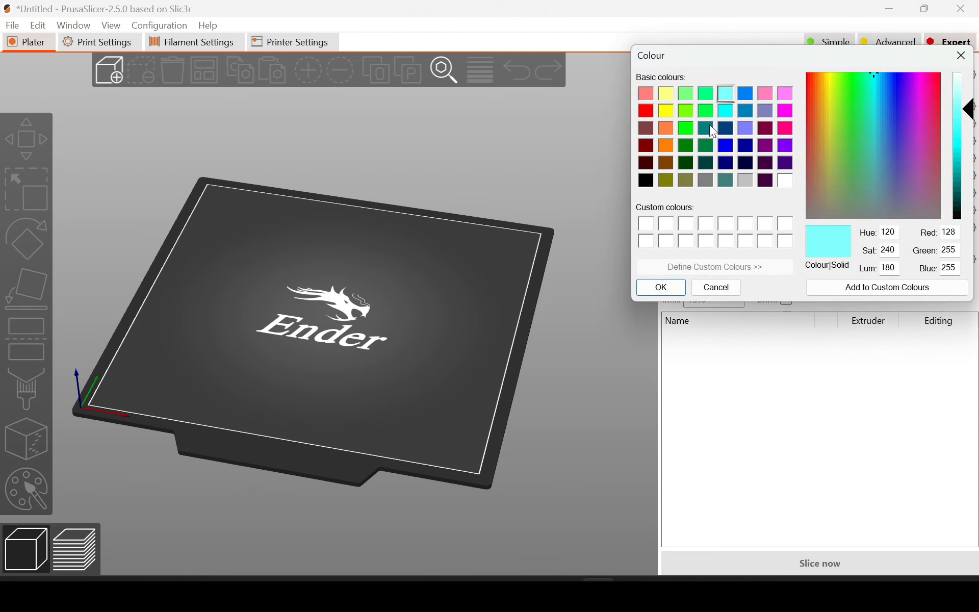
left_click(657, 280)
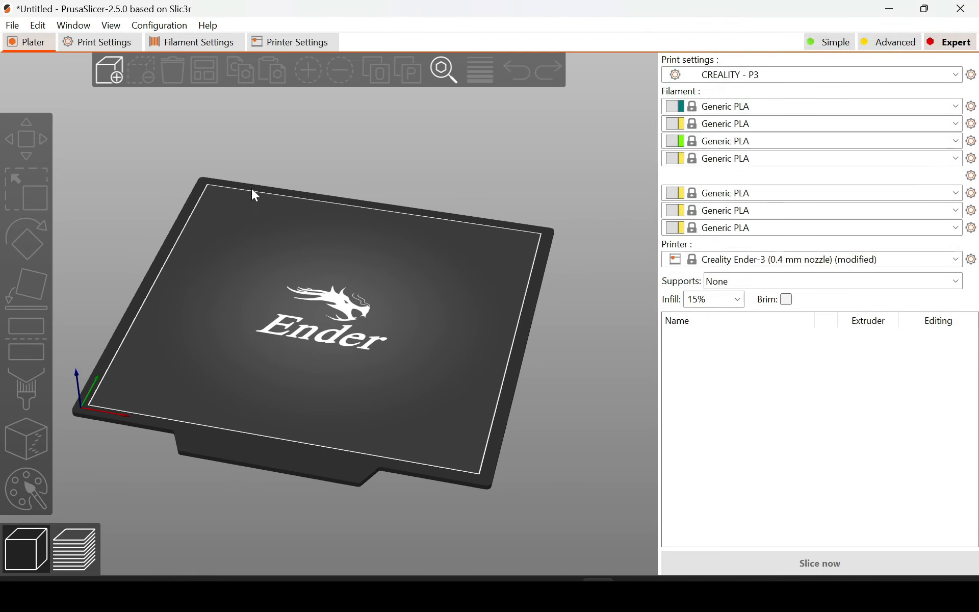
Set the Extruder 1 preview colour to light magenta in the printer settings
left_click(286, 41)
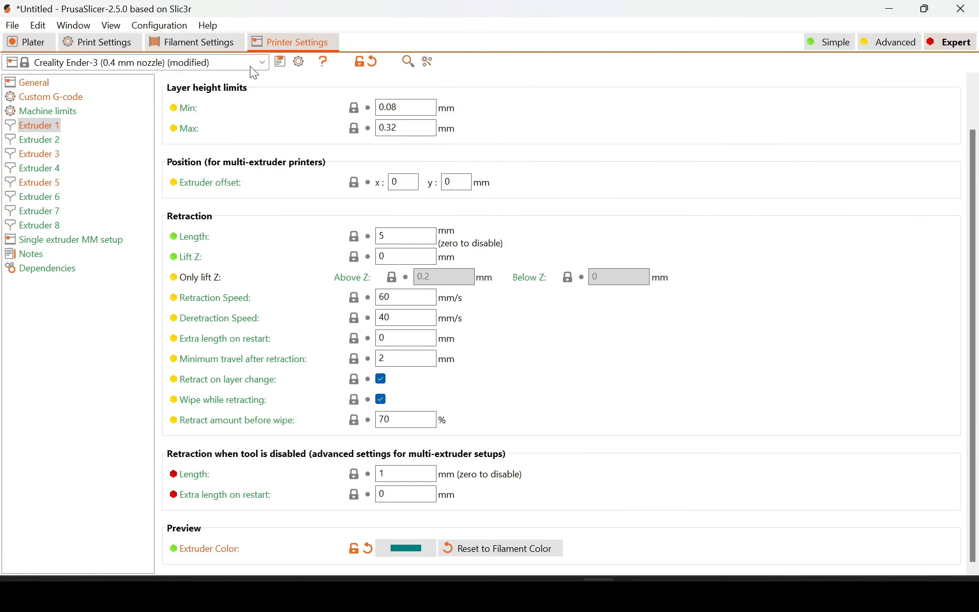
left_click(46, 126)
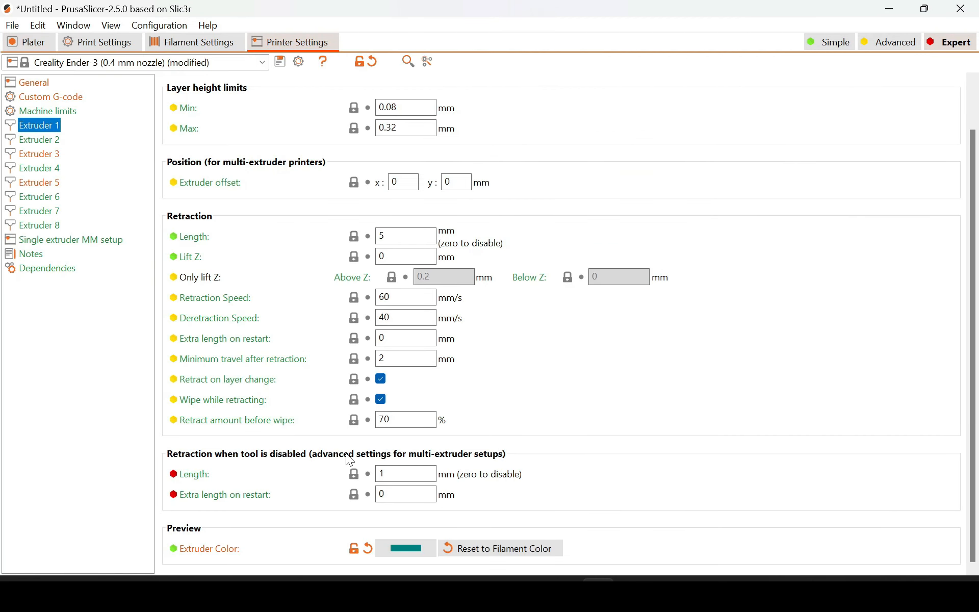
left_click(403, 547)
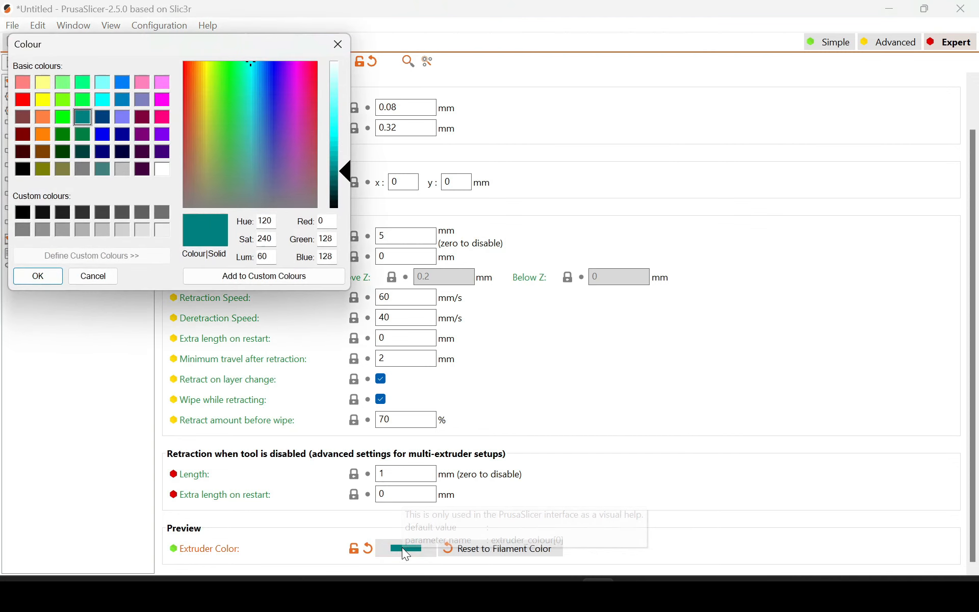
left_click(162, 82)
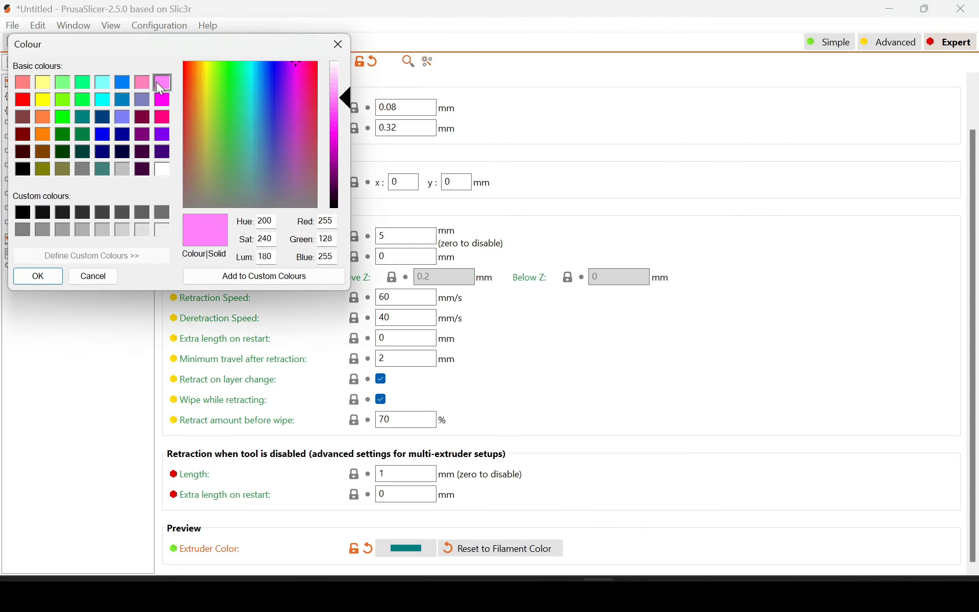
left_click(45, 278)
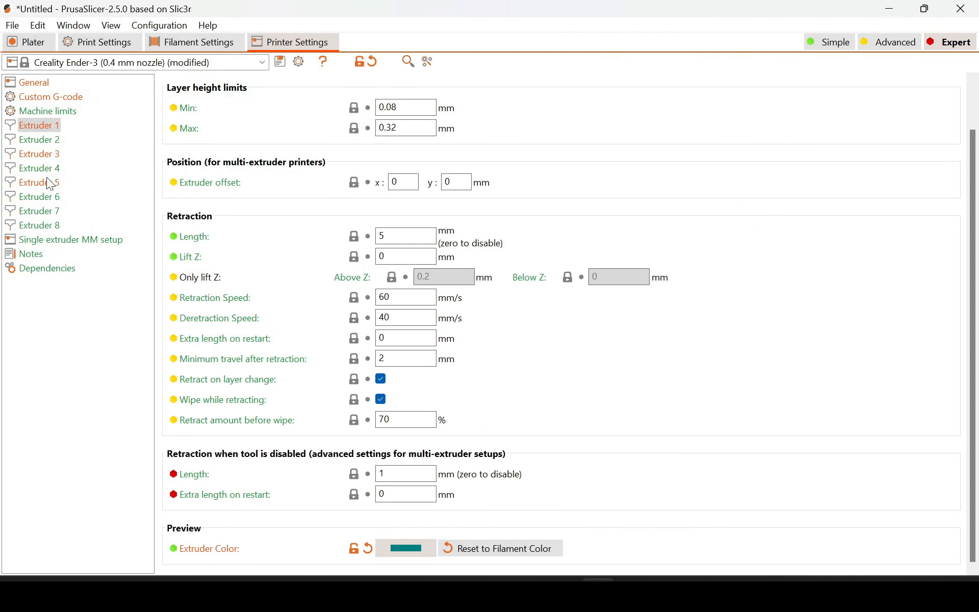
Set the Extruder 2 preview colour to light cyan and the Extruder 4 preview colour to orange
left_click(47, 143)
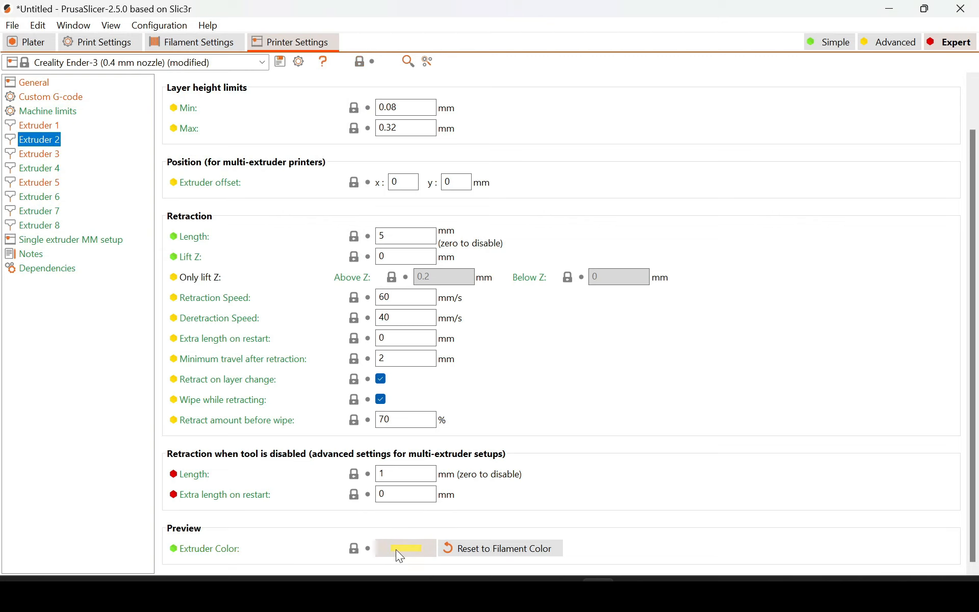
left_click(405, 549)
left_click(102, 82)
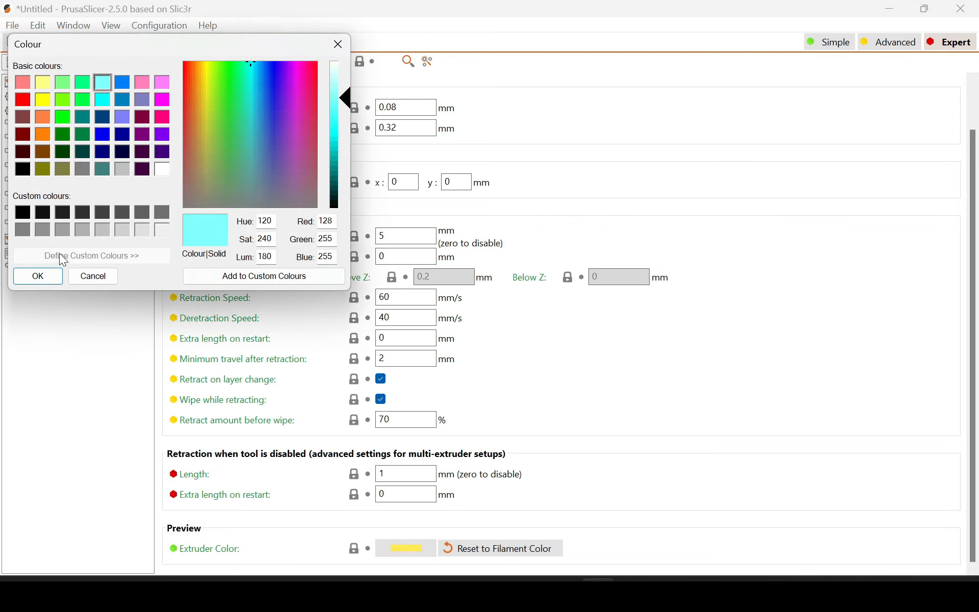
left_click(47, 277)
left_click(51, 168)
left_click(406, 549)
left_click(41, 276)
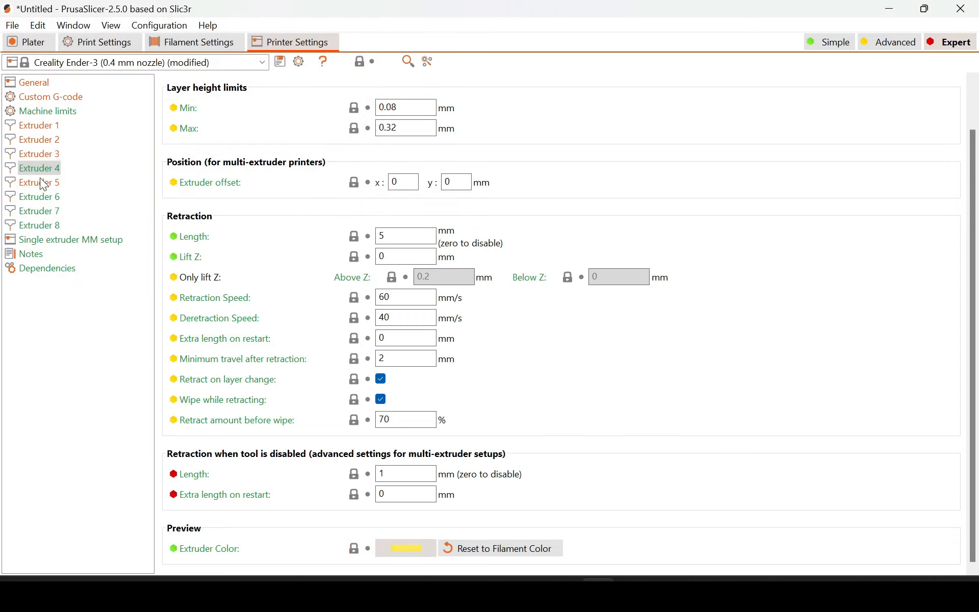
Set the Extruder 5 preview colour to dark purple and the Extruder 6 preview colour to dark red
left_click(41, 183)
left_click(406, 549)
left_click(41, 276)
left_click(44, 197)
left_click(406, 549)
Set the Extruder 7 preview colour to hot pink and the Extruder 8 preview colour to white
left_click(44, 211)
scroll(402, 557, "down", 2)
left_click(405, 548)
left_click(41, 275)
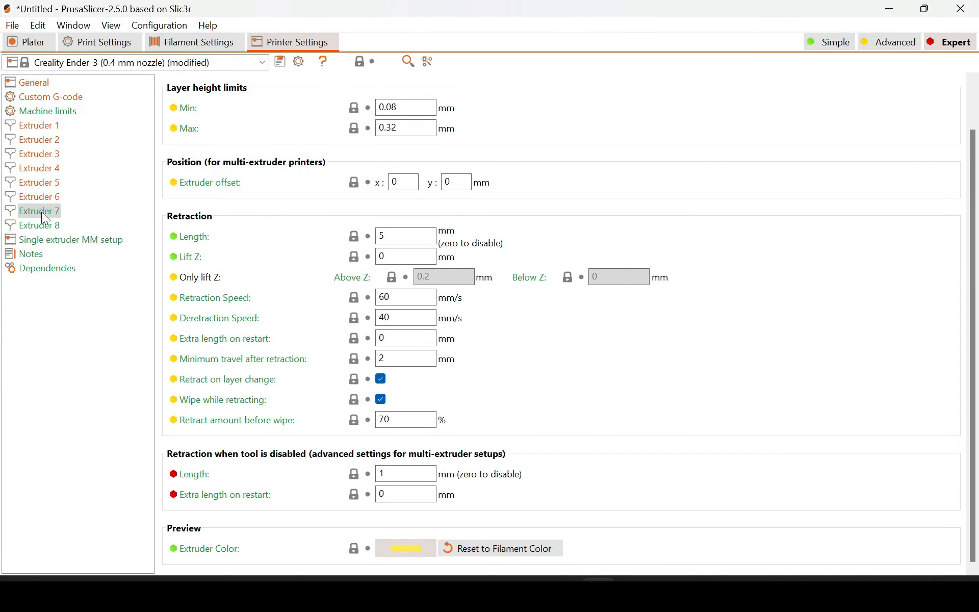
left_click(44, 225)
scroll(403, 551, "down", 3)
left_click(406, 549)
left_click(160, 169)
left_click(40, 276)
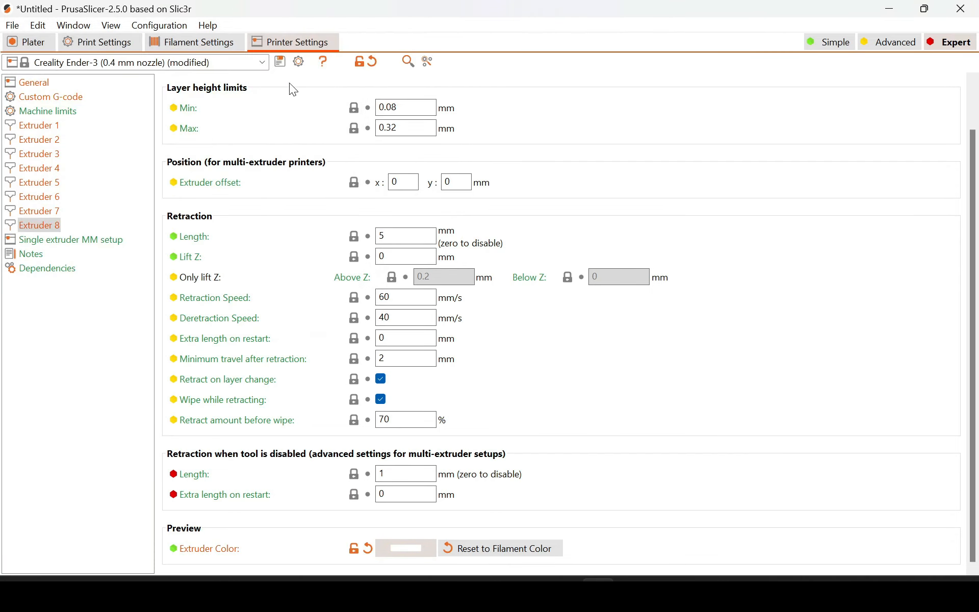
Save the modified printer settings as a preset named "Creality Ender-3 P3"
left_click(279, 62)
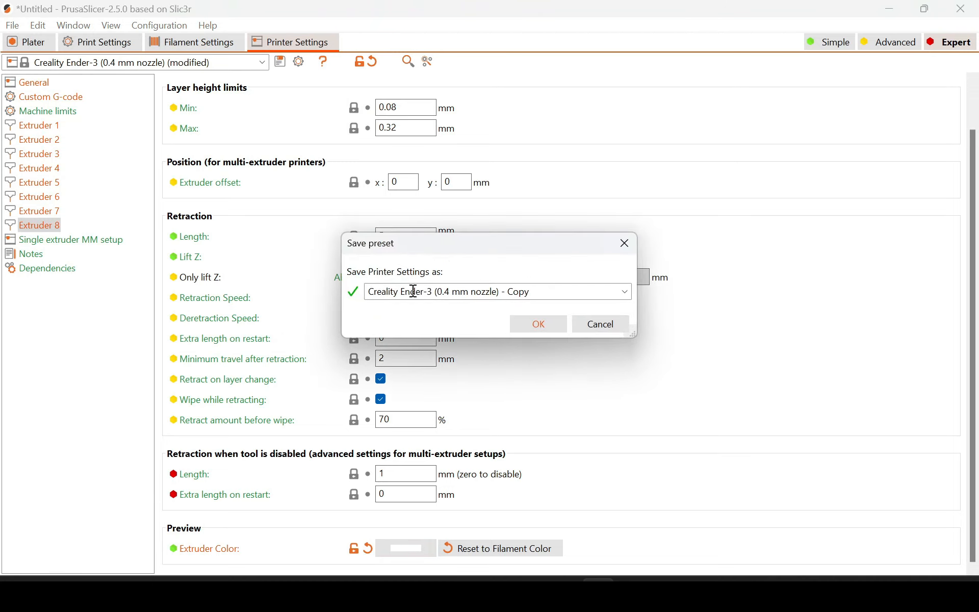
left_click(433, 291)
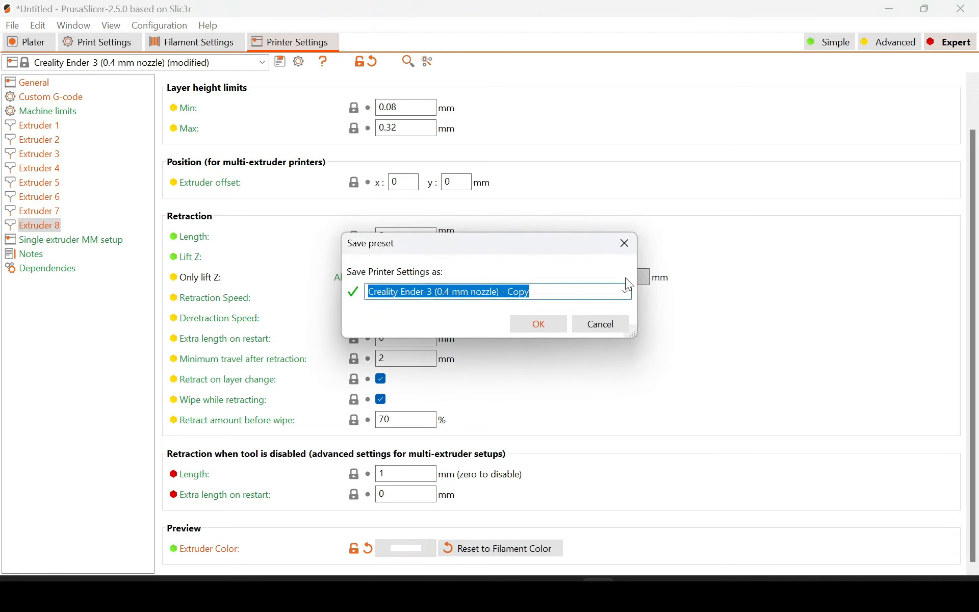
key("End")
key("BackSpace")
key("BackSpace")
key("BackSpace")
key("BackSpace")
key("BackSpace")
key("BackSpace")
key("BackSpace")
key("BackSpace")
key("BackSpace")
key("BackSpace")
key("BackSpace")
key("BackSpace")
key("BackSpace")
key("BackSpace")
key("BackSpace")
key("BackSpace")
key("BackSpace")
key("BackSpace")
key("BackSpace")
key("BackSpace")
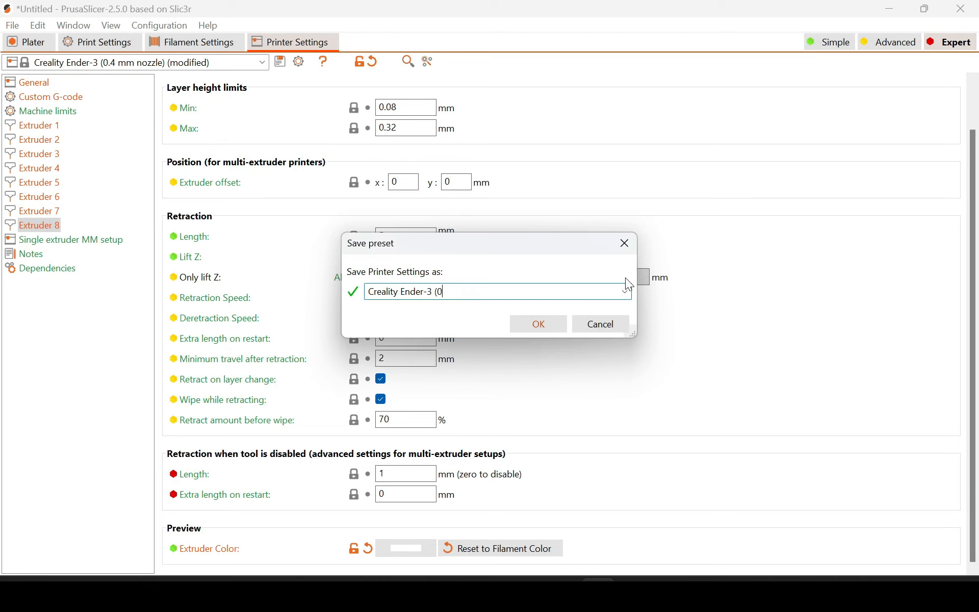
key("BackSpace")
key("BackSpace")
type("P3")
key("Return")
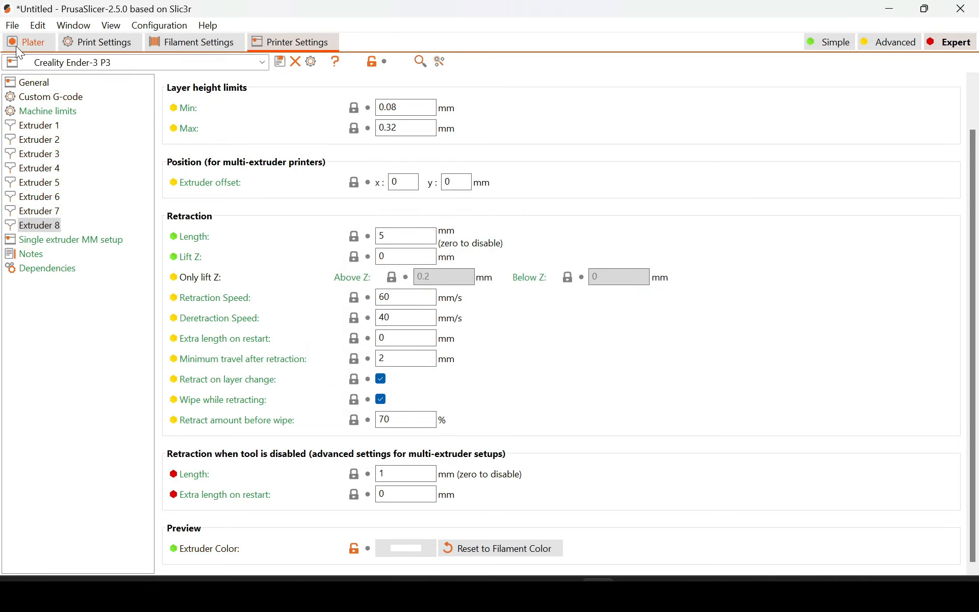
Load the Cali-Dragon MMU body, horns, scales and spine STL files from the archive onto the plater as a single multi-part object
left_click(18, 47)
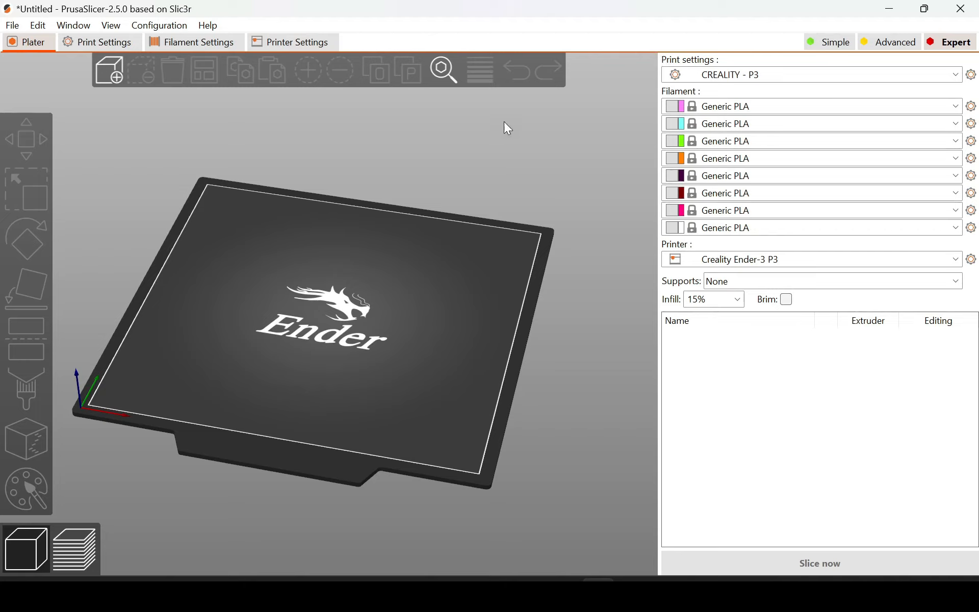
left_click_drag(365, 343, 389, 367)
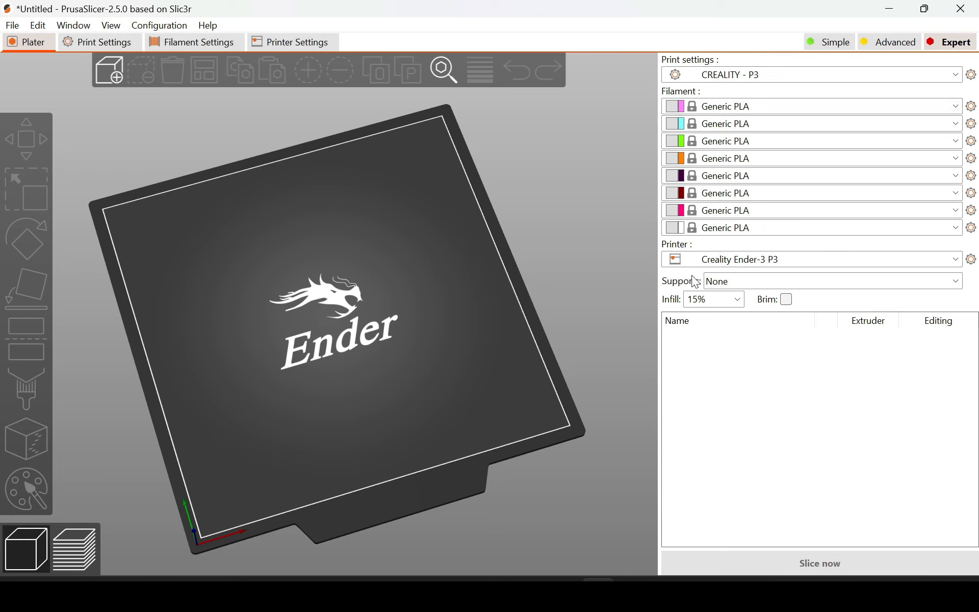
left_click_drag(552, 337, 500, 356)
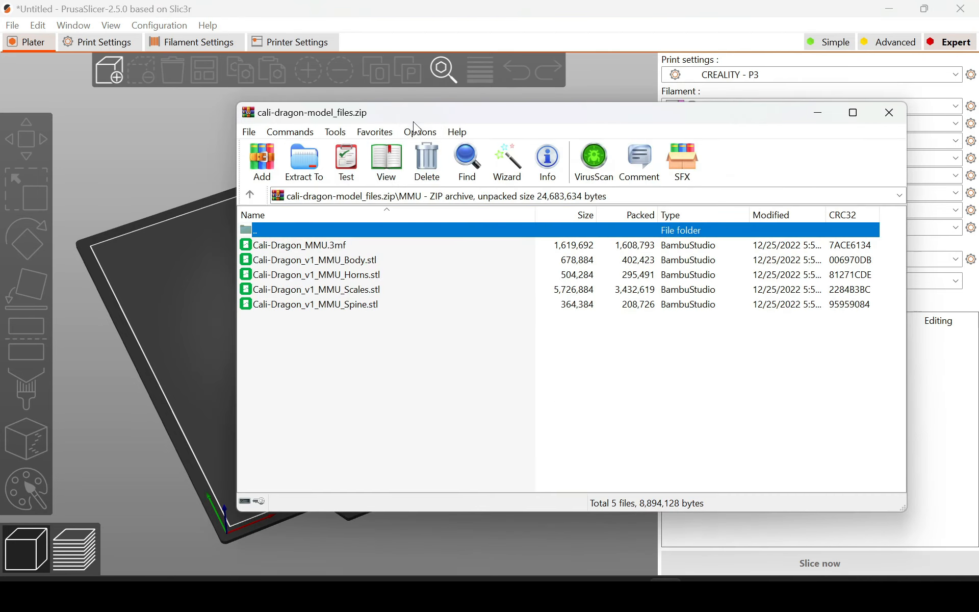
left_click_drag(413, 121, 545, 144)
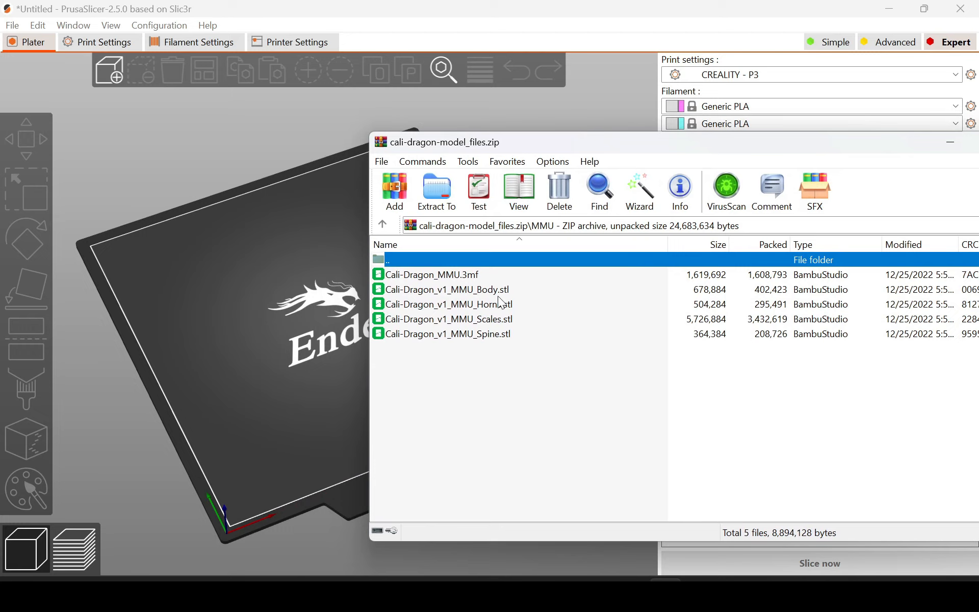
left_click_drag(489, 365, 176, 308)
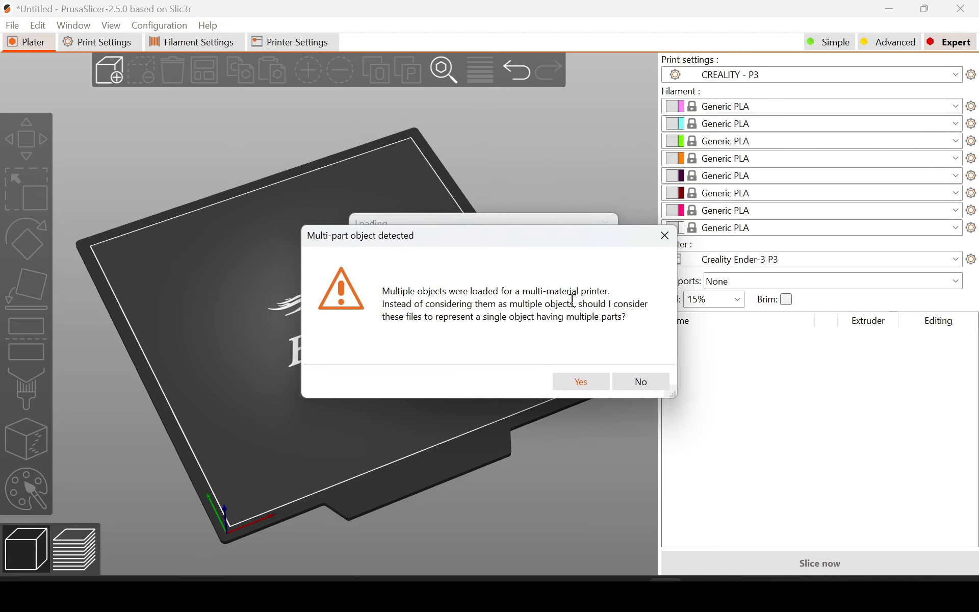
left_click(566, 388)
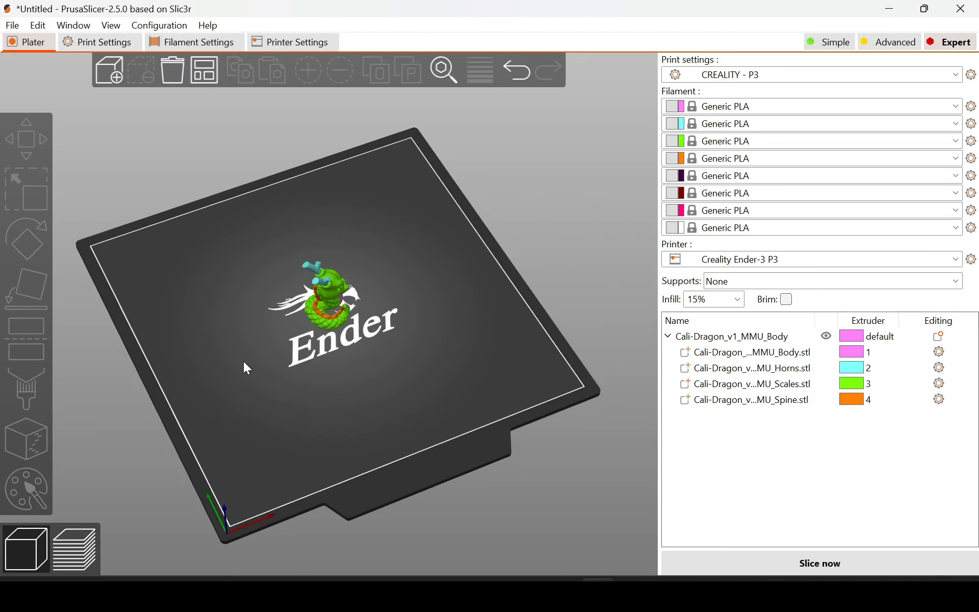
Assign extruder 6 to the dragon's body and horns parts
scroll(338, 326, "up", 5)
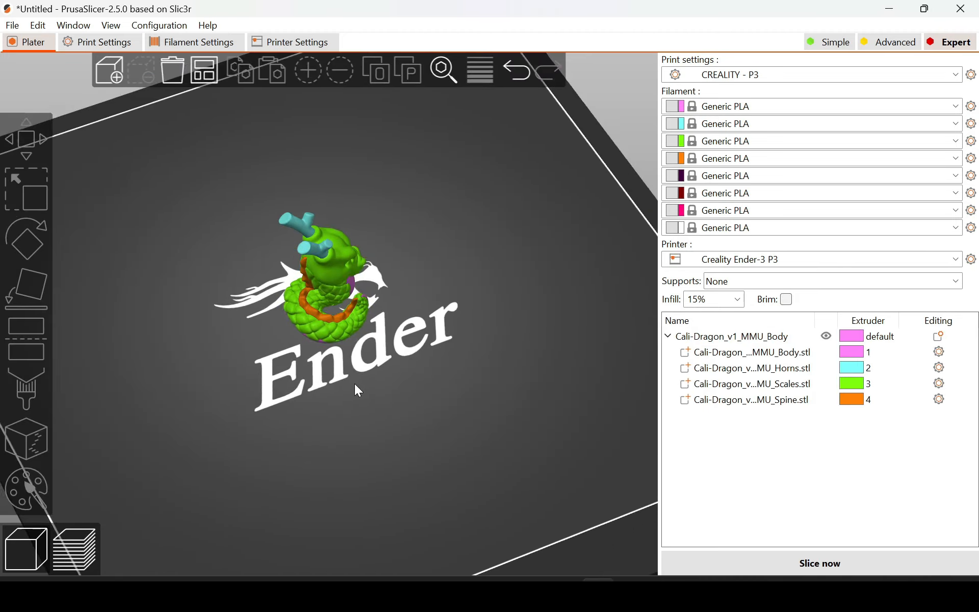
left_click_drag(355, 386, 304, 391)
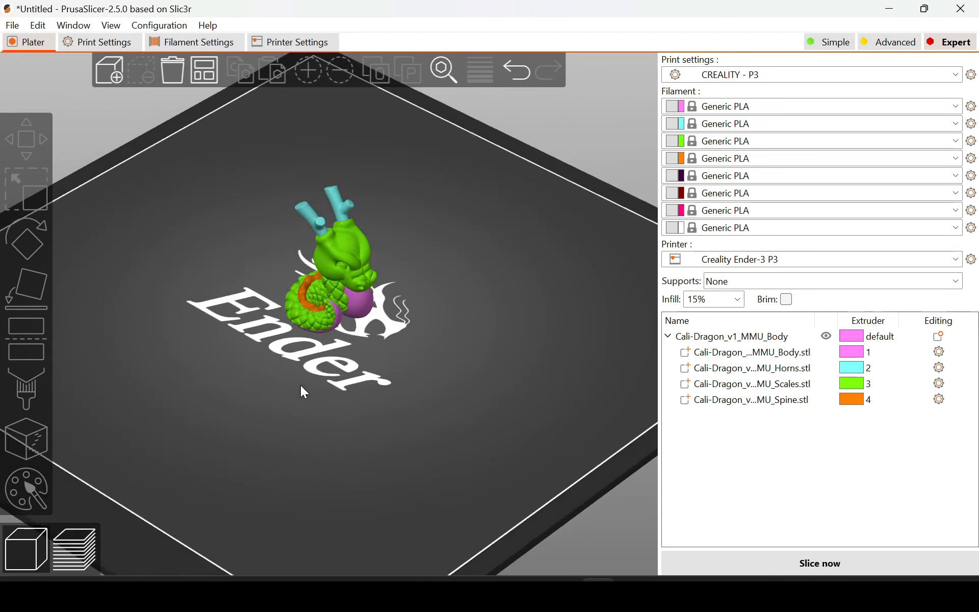
left_click(841, 355)
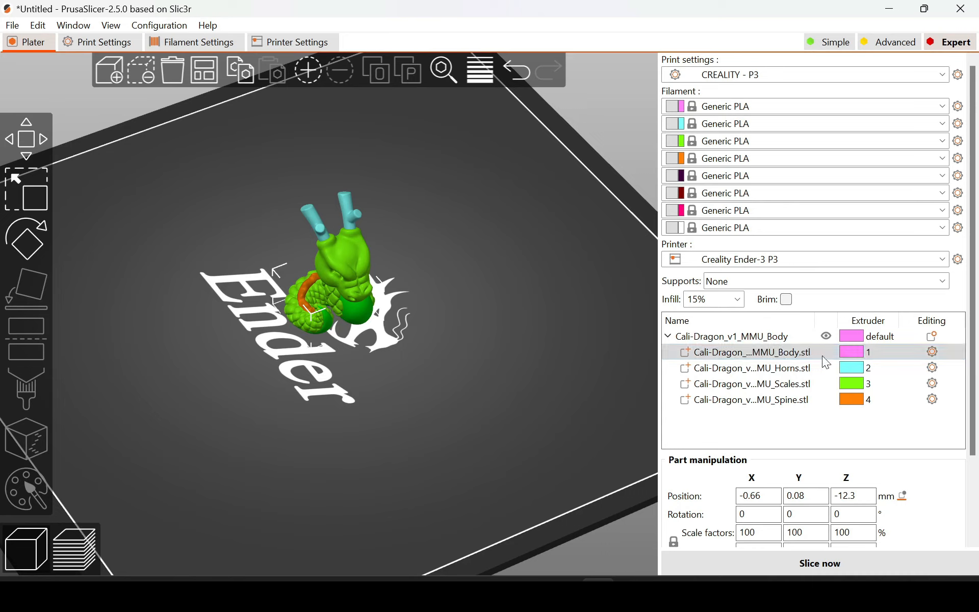
left_click(867, 353)
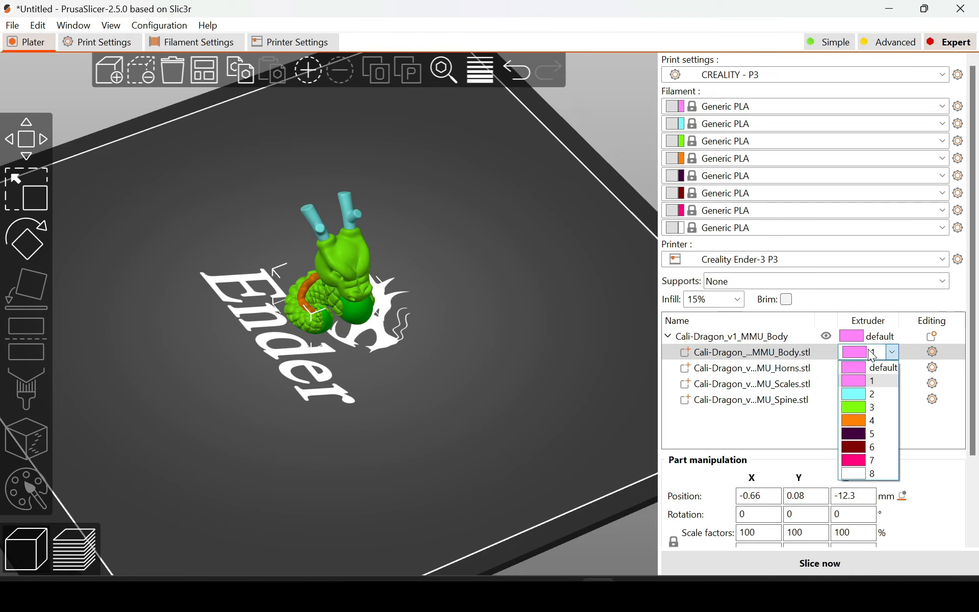
left_click(886, 452)
left_click(867, 368)
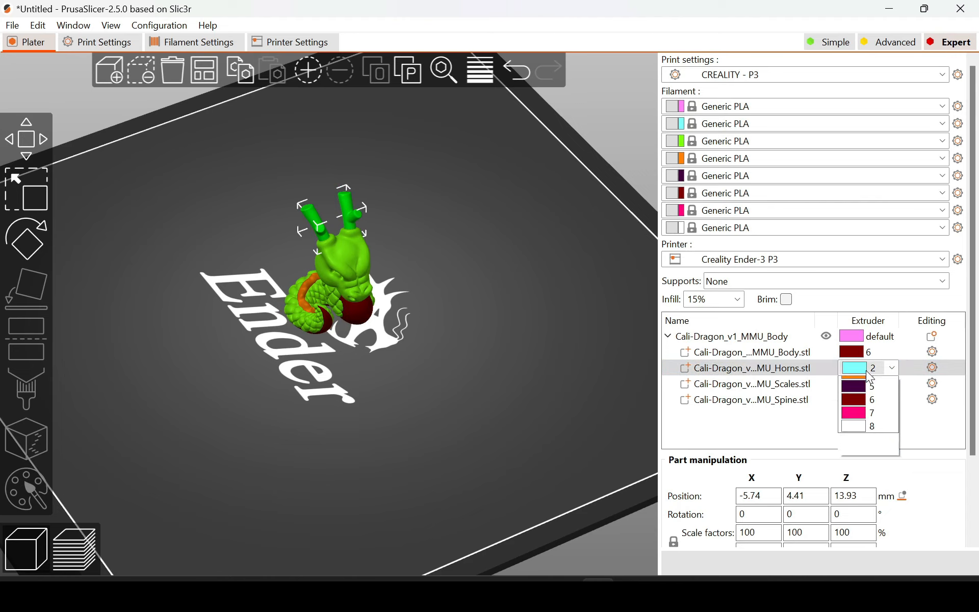
Assign extruder 1 to the dragon's scales part
left_click_drag(579, 382, 479, 408)
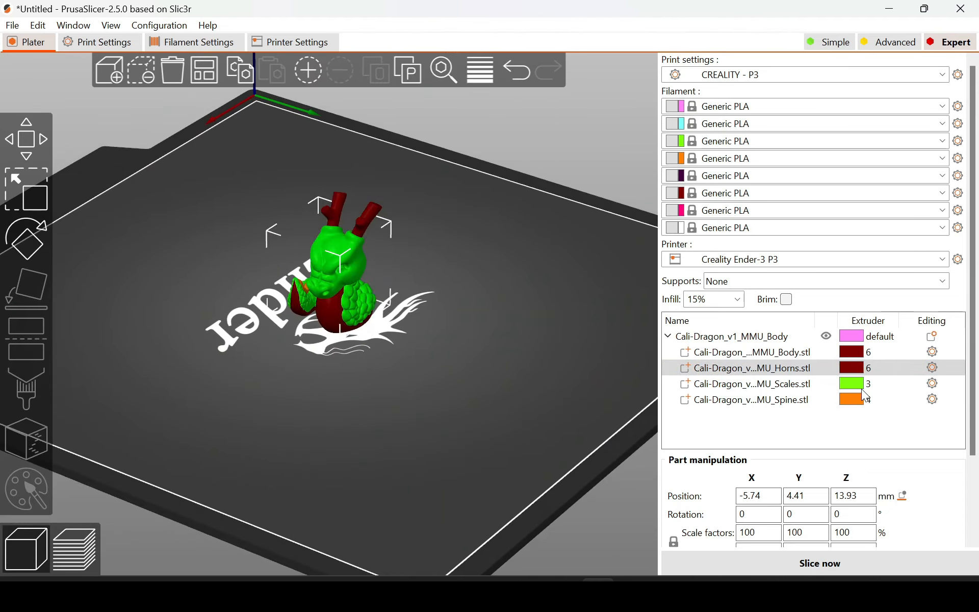
left_click(862, 388)
left_click(861, 389)
left_click(870, 414)
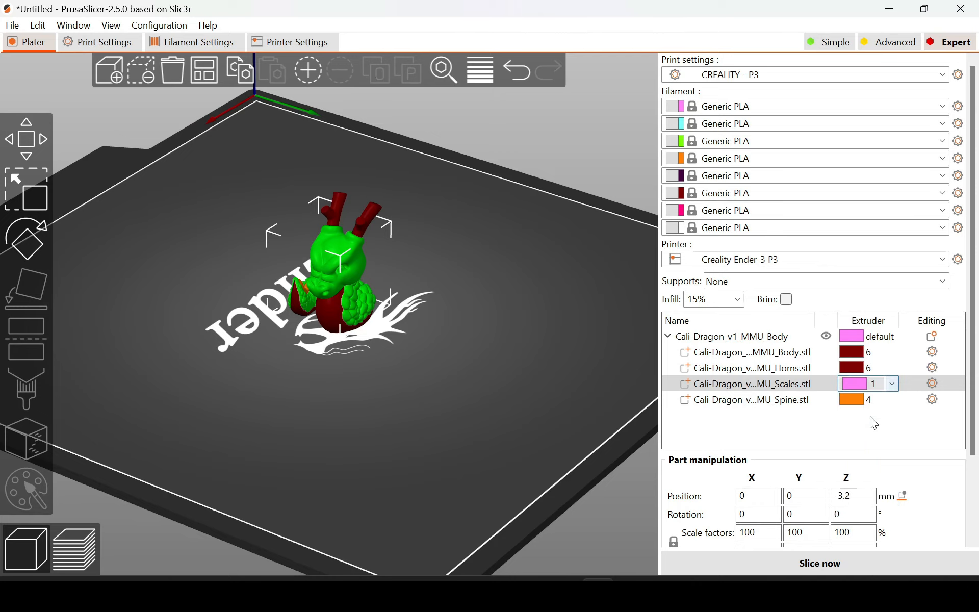
left_click(821, 437)
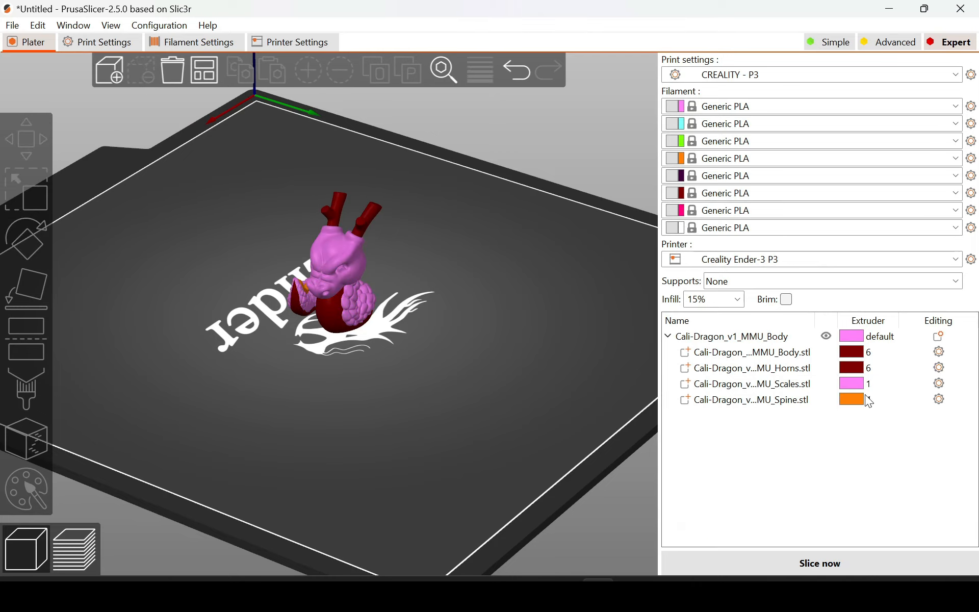
Set the first filament slot's colour to light cyan and the second slot's colour to light green
left_click(675, 107)
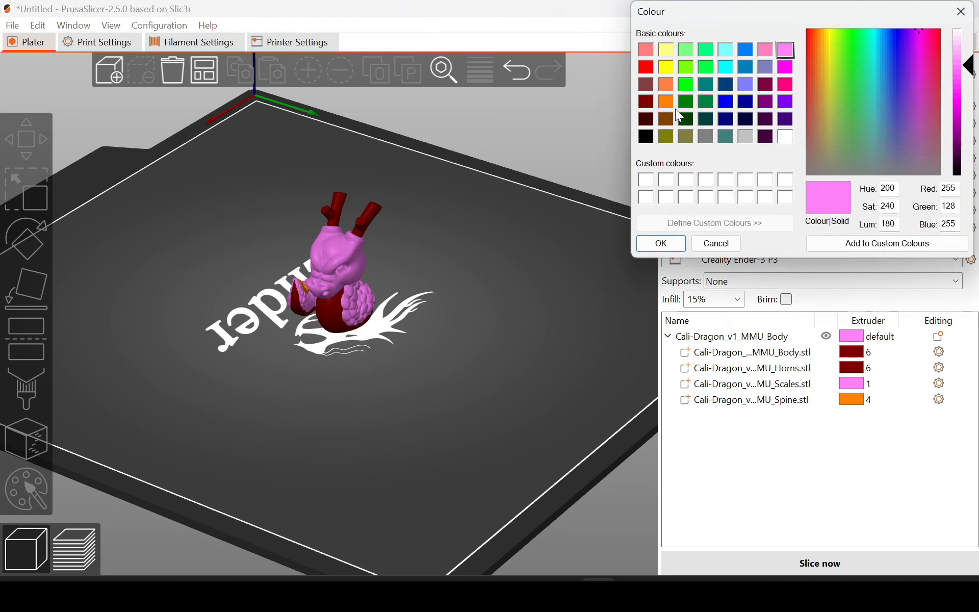
left_click(731, 50)
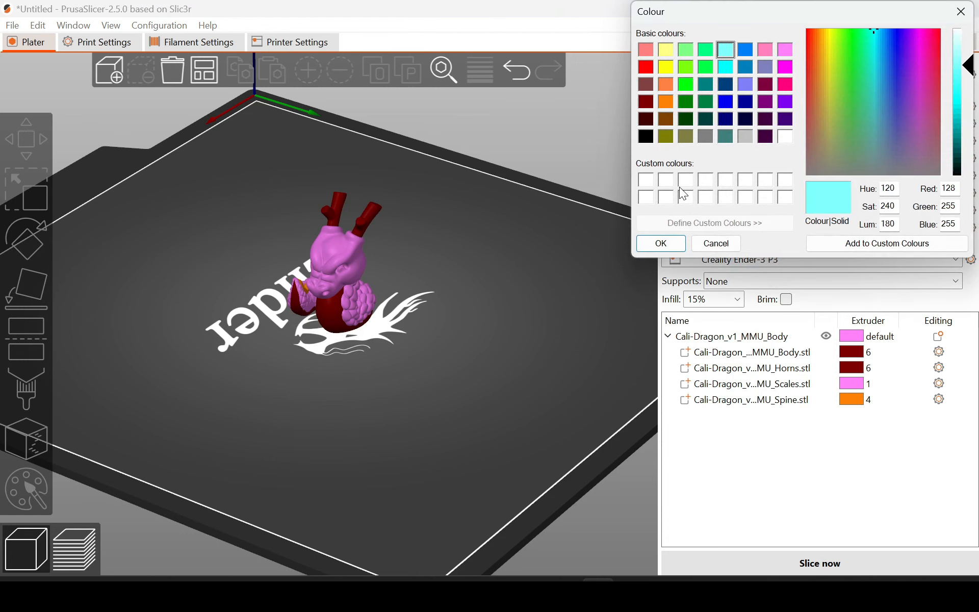
left_click(661, 243)
left_click_drag(463, 339, 563, 215)
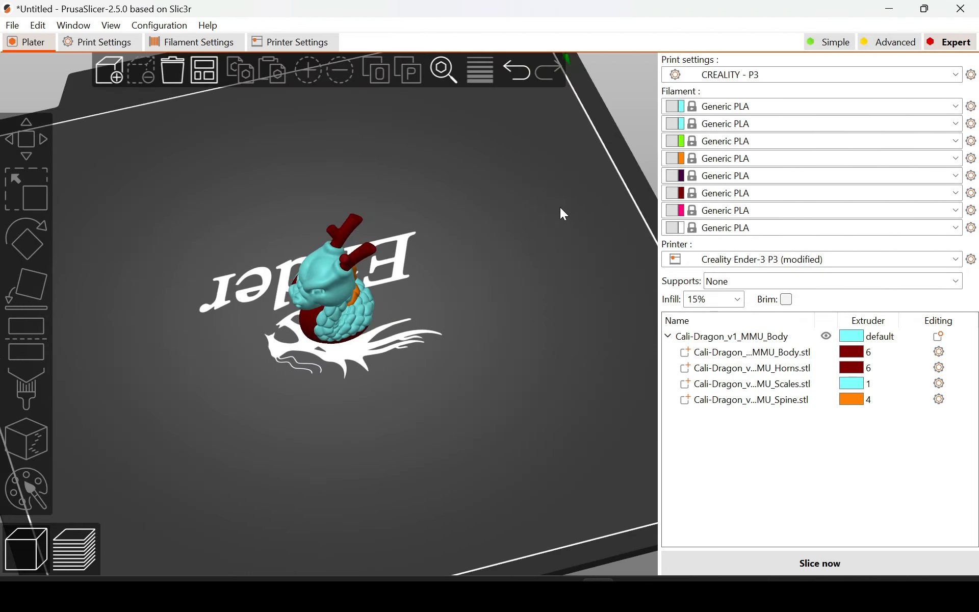
left_click(671, 128)
left_click(686, 49)
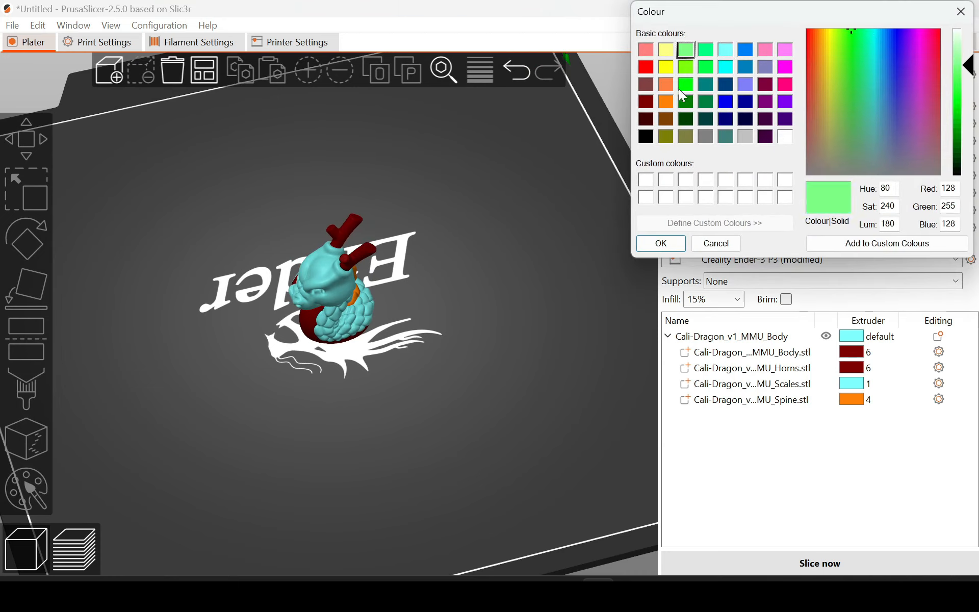
left_click(661, 244)
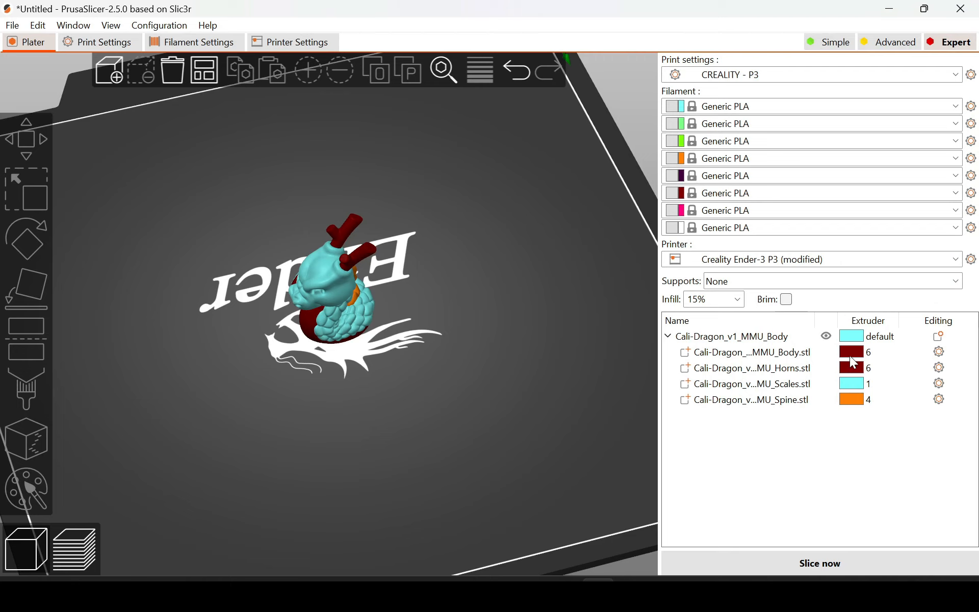
Reassign the dragon's horns part to extruder 2
left_click(858, 354)
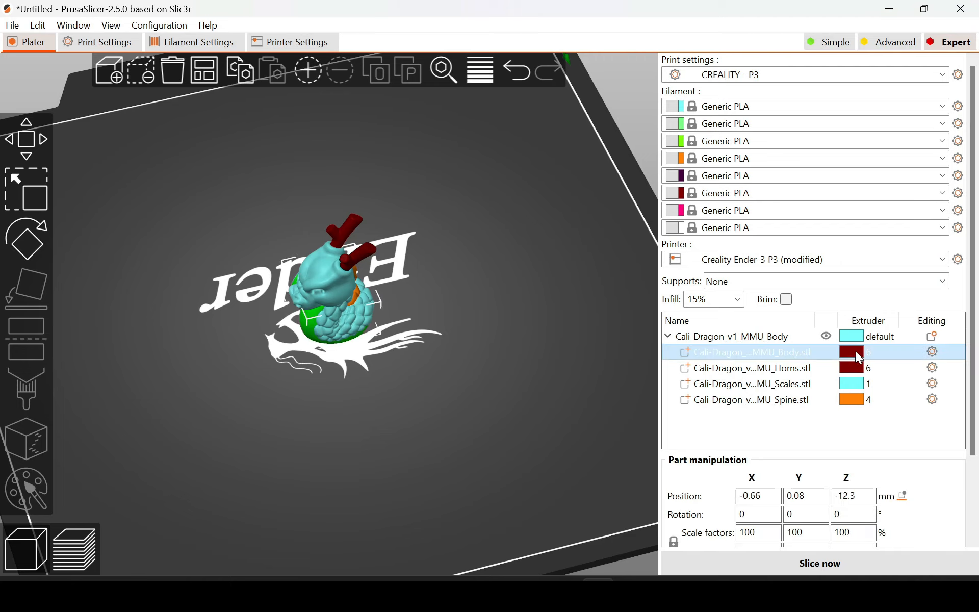
left_click(856, 371)
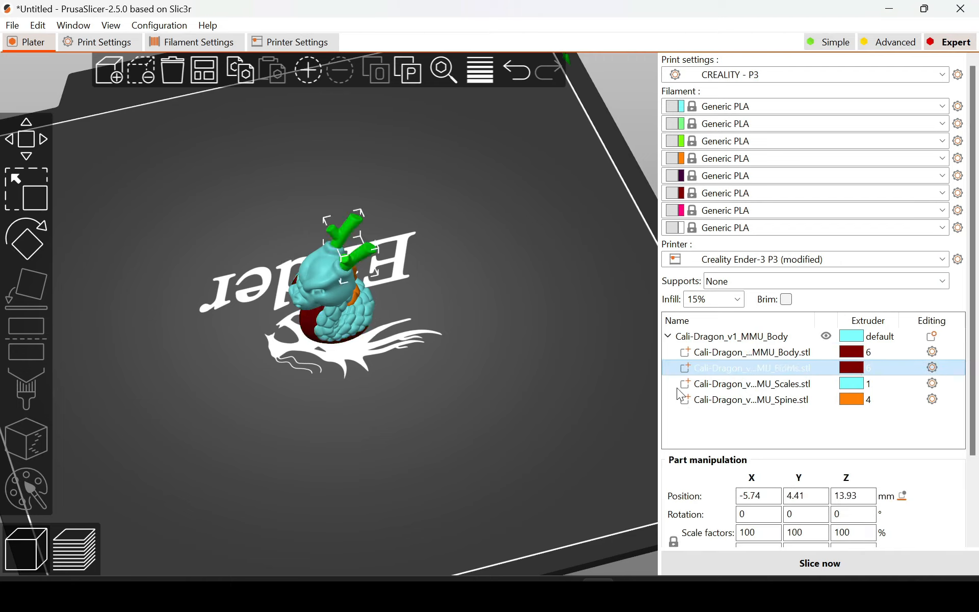
left_click(871, 366)
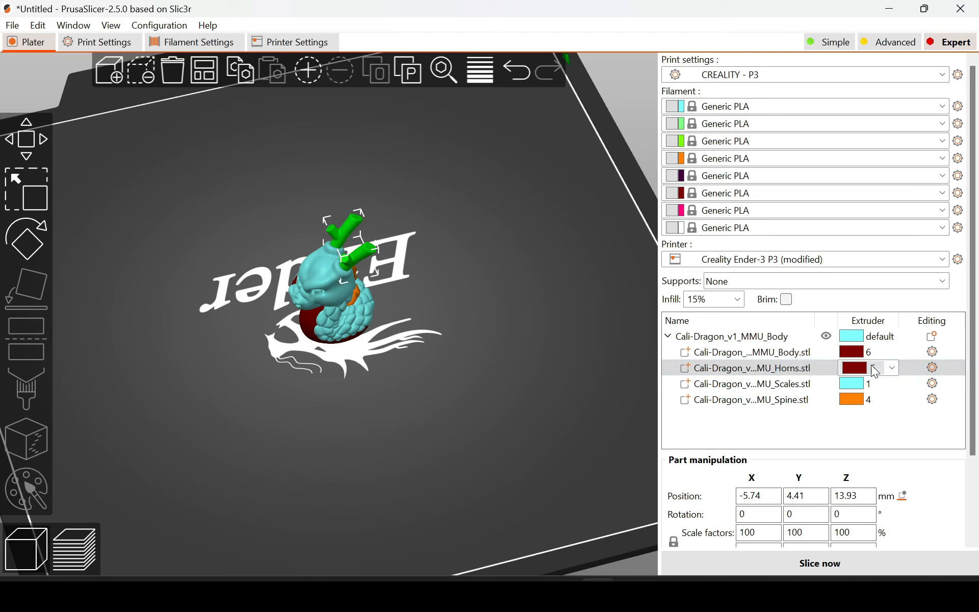
left_click(871, 365)
left_click(874, 409)
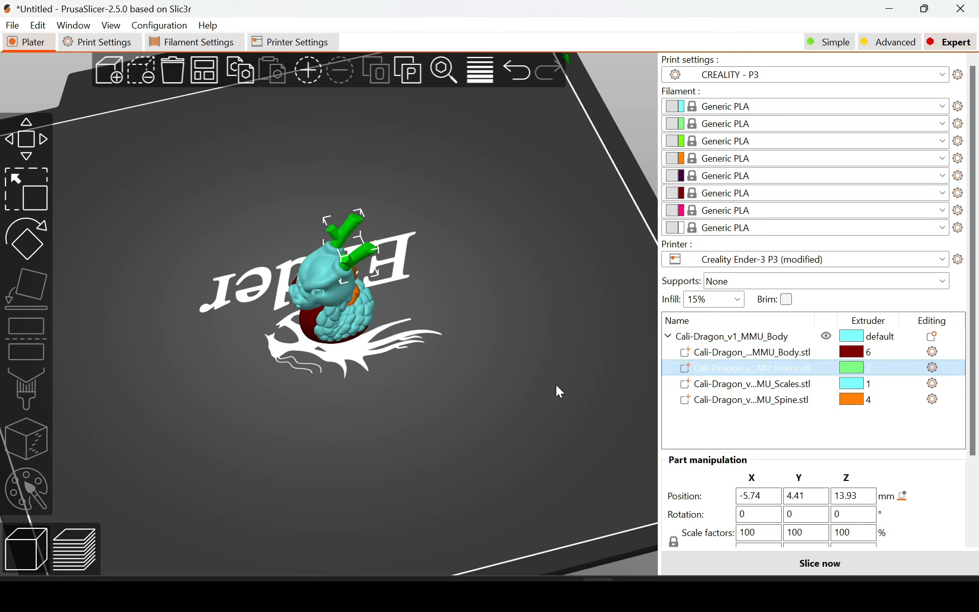
left_click(463, 415)
left_click_drag(463, 415, 587, 271)
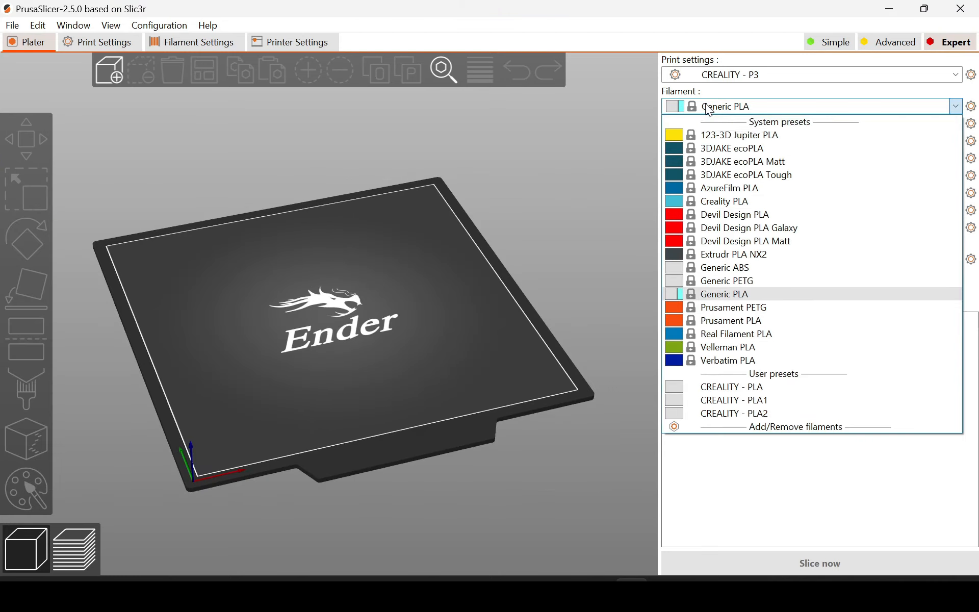
Assign the CREALITY - PLA preset to the first filament slot, CREALITY - PLA1 to the second, and a CREALITY user preset to the third
left_click(710, 109)
left_click(773, 386)
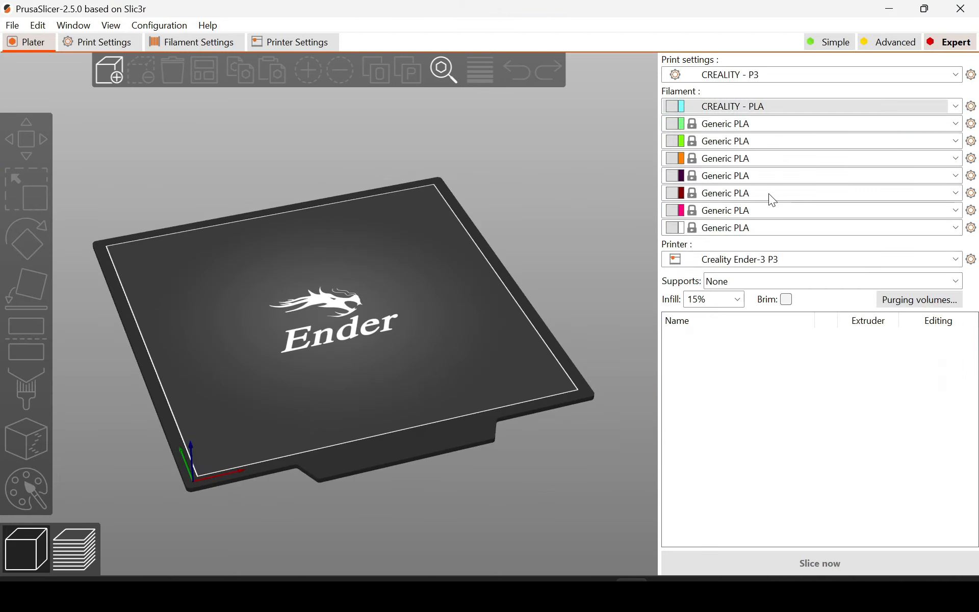
left_click(764, 129)
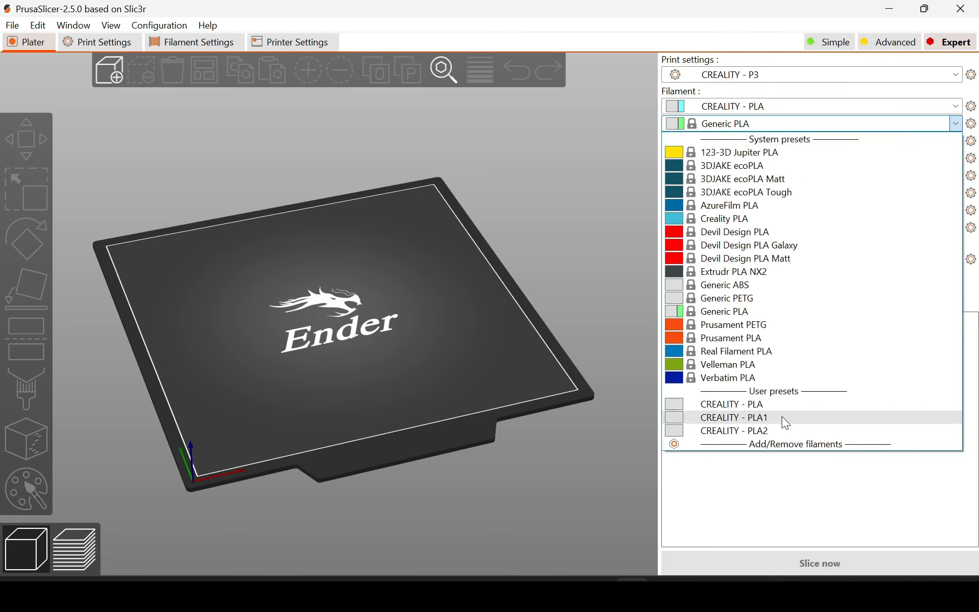
left_click(782, 417)
left_click(750, 141)
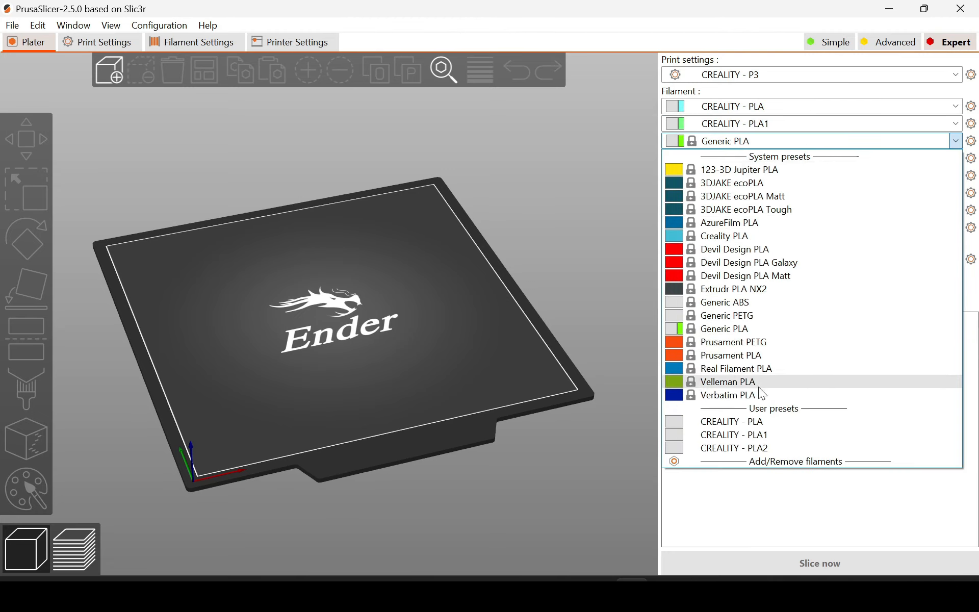
left_click(756, 429)
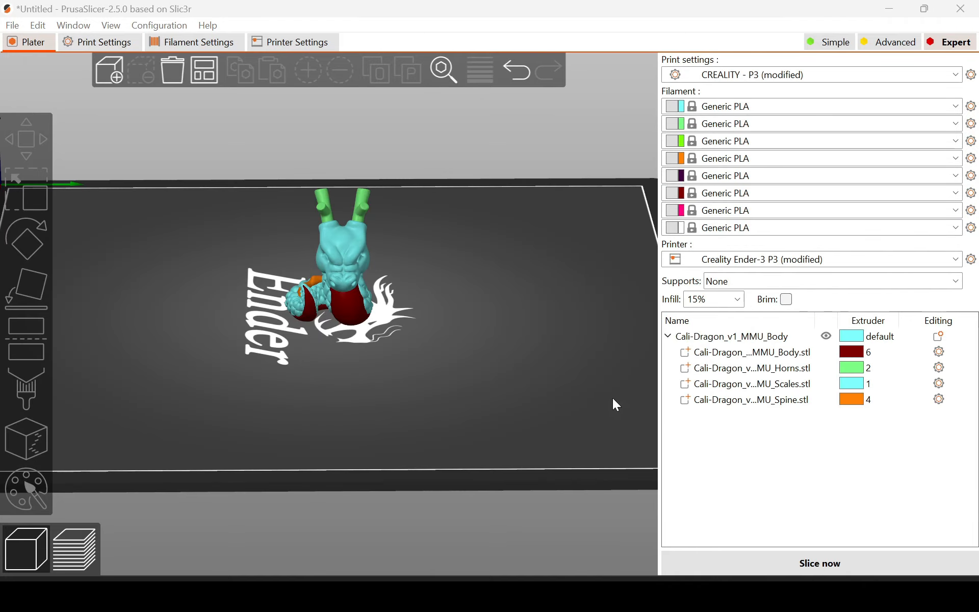
Enable the wipe tower in the multiple-extruder print settings and return to the build plate
mouse_move(428, 281)
left_mouse_down()
mouse_move(403, 280)
mouse_move(424, 284)
mouse_move(414, 280)
left_mouse_up()
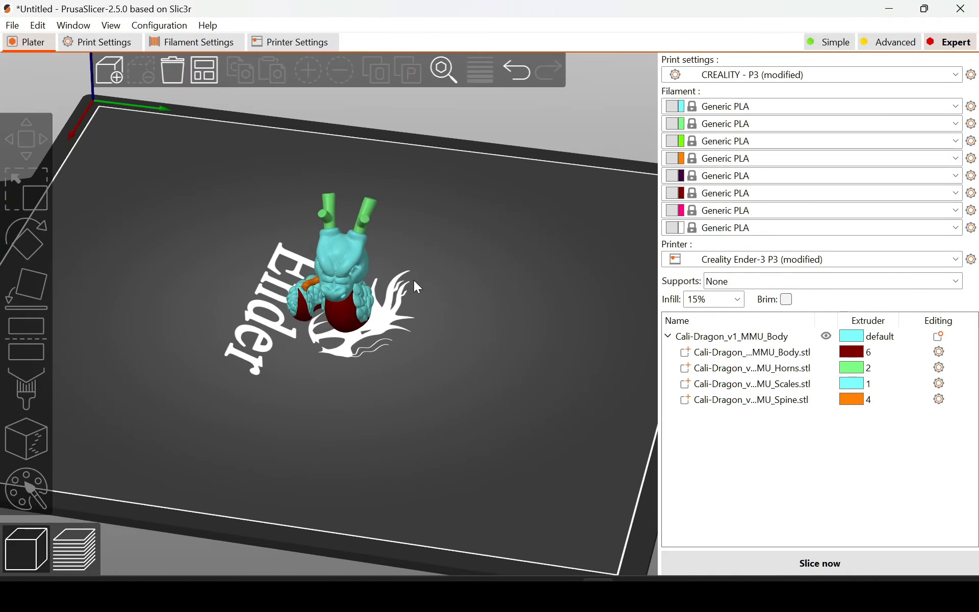
left_click(805, 302)
left_click(87, 48)
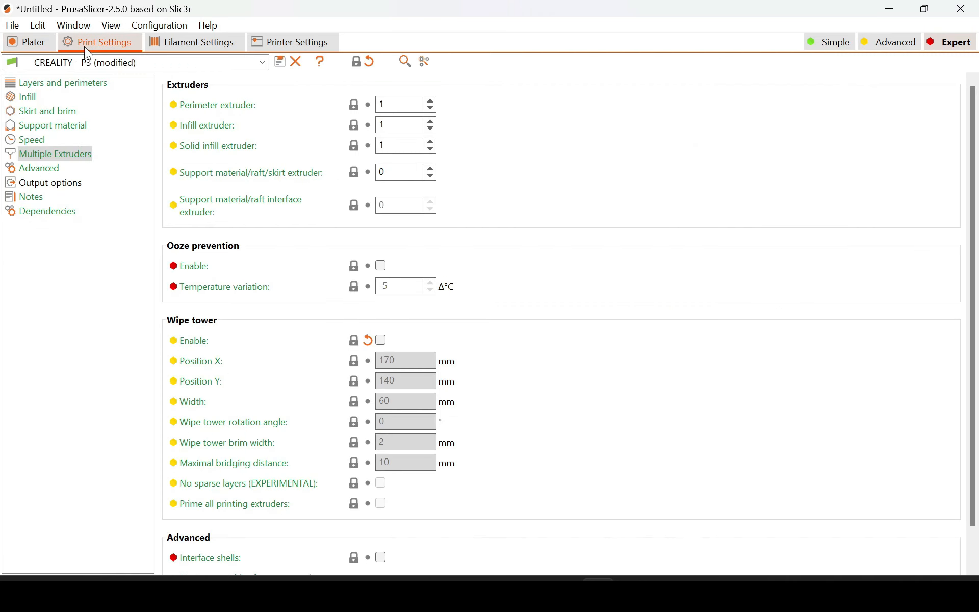
left_click(60, 152)
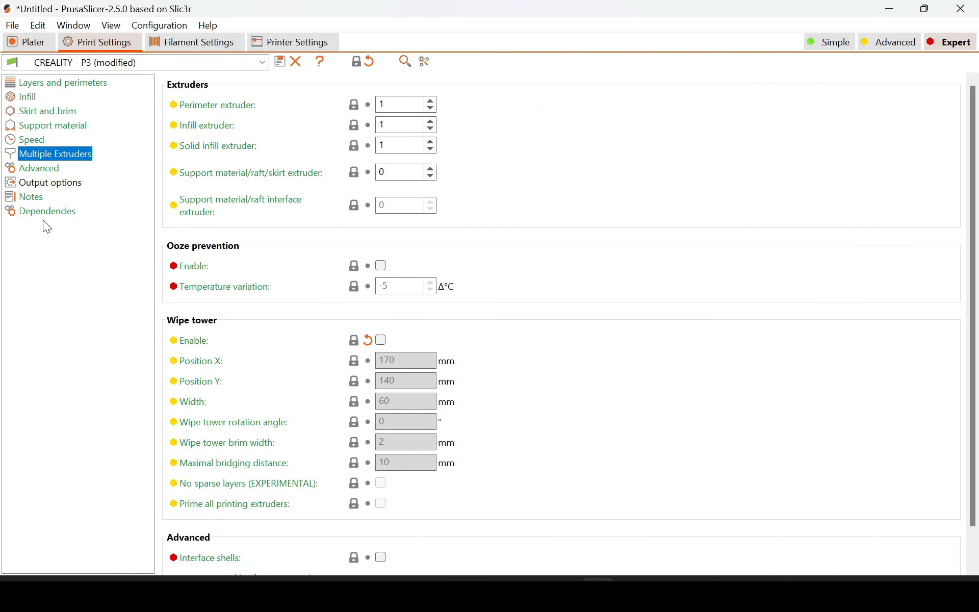
left_click(380, 340)
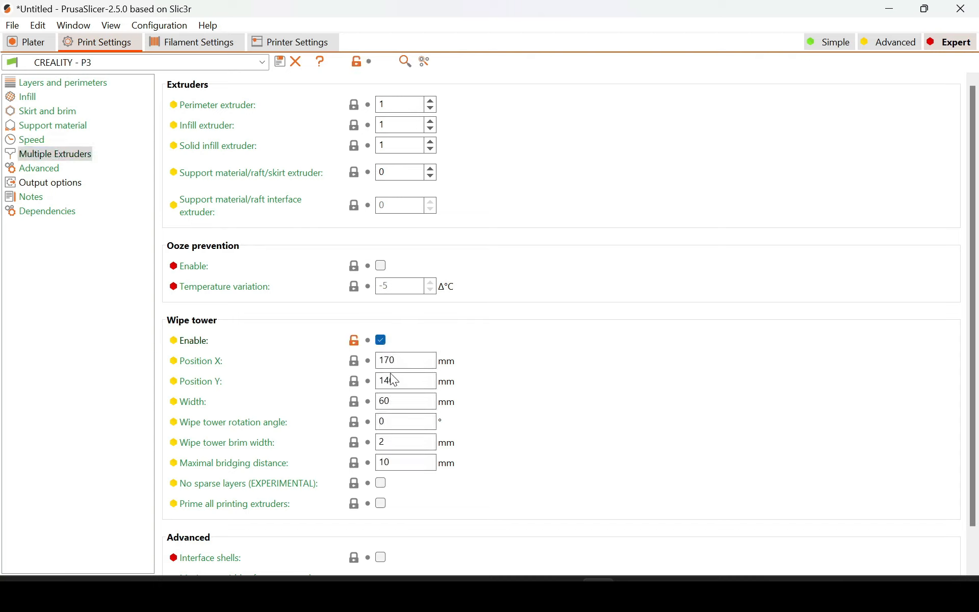
mouse_move(248, 291)
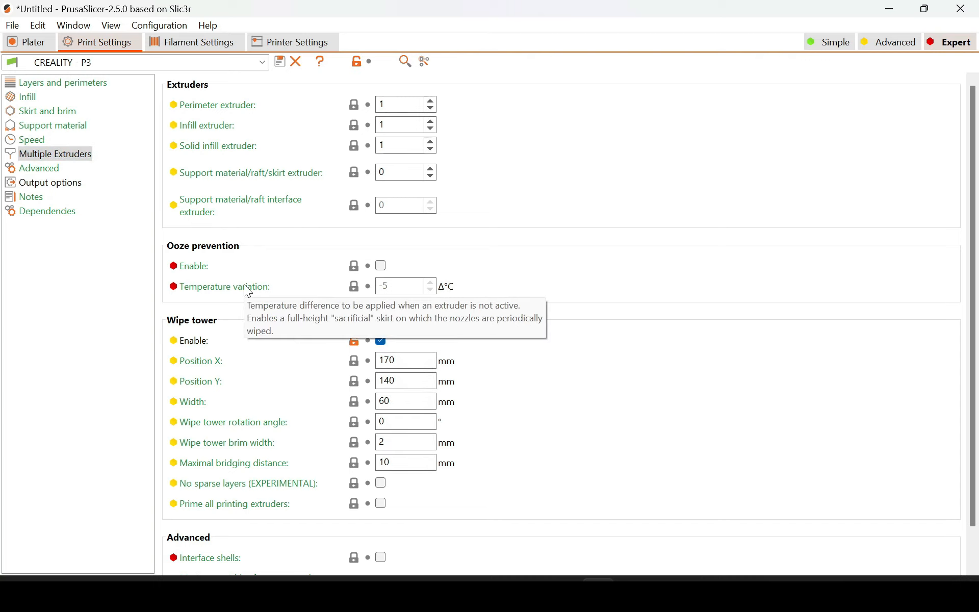
left_click(35, 45)
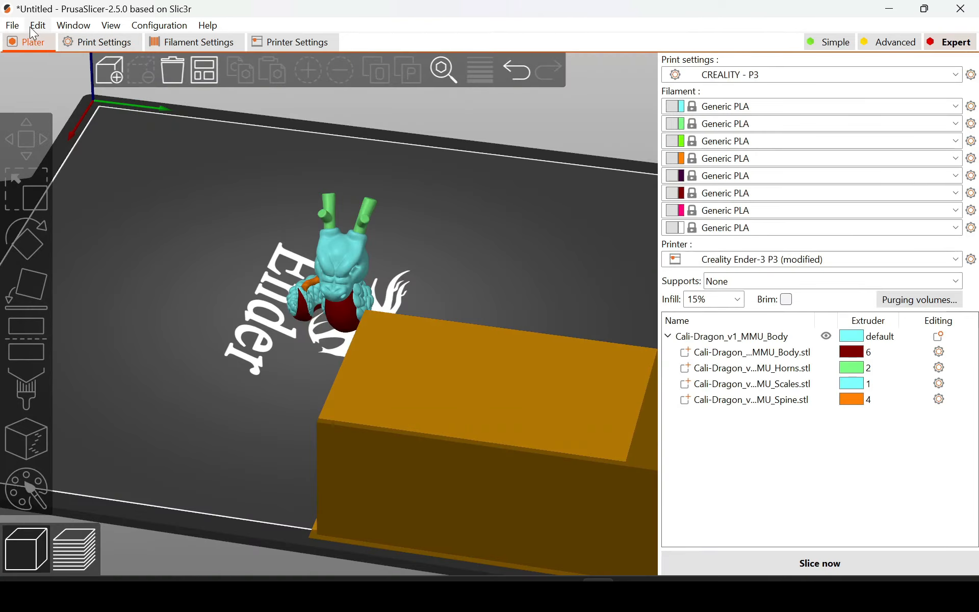
Move the wipe tower to the back-right area of the print bed
left_click_drag(106, 195, 205, 362)
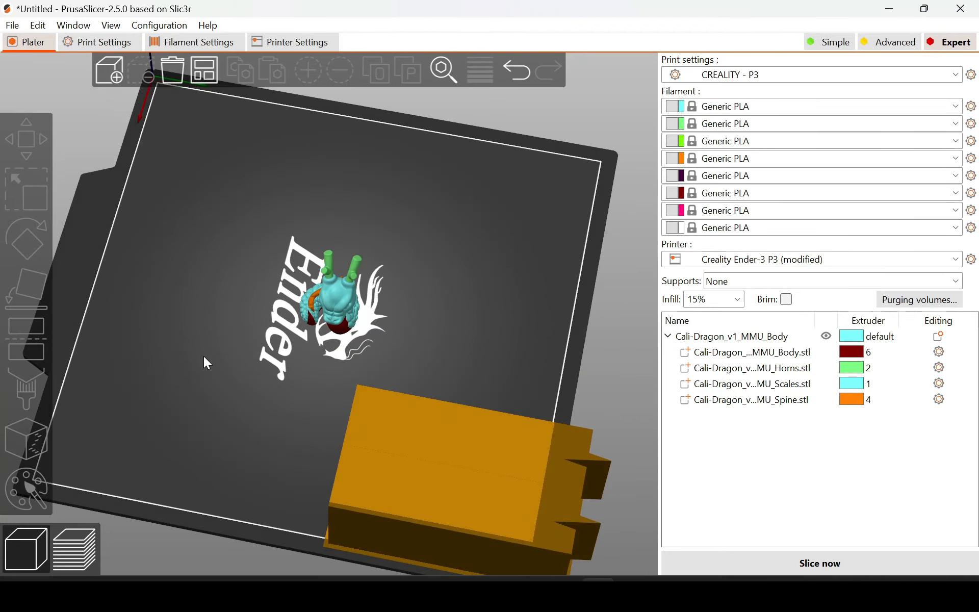
left_click_drag(419, 449, 423, 163)
left_click_drag(227, 393, 483, 238)
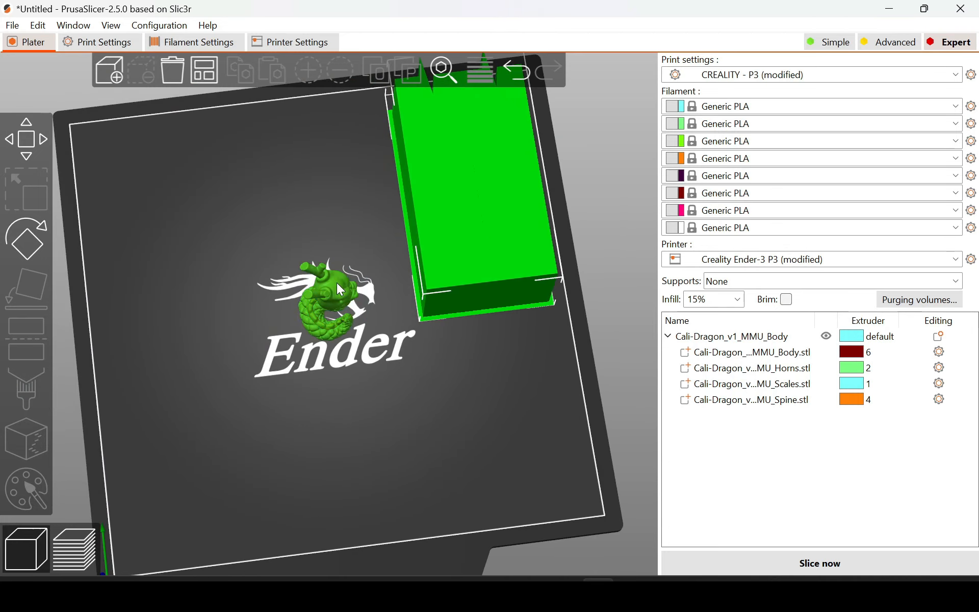
Rotate the dragon about its vertical axis so that it faces the front of the bed, and deselect it
left_click(313, 316)
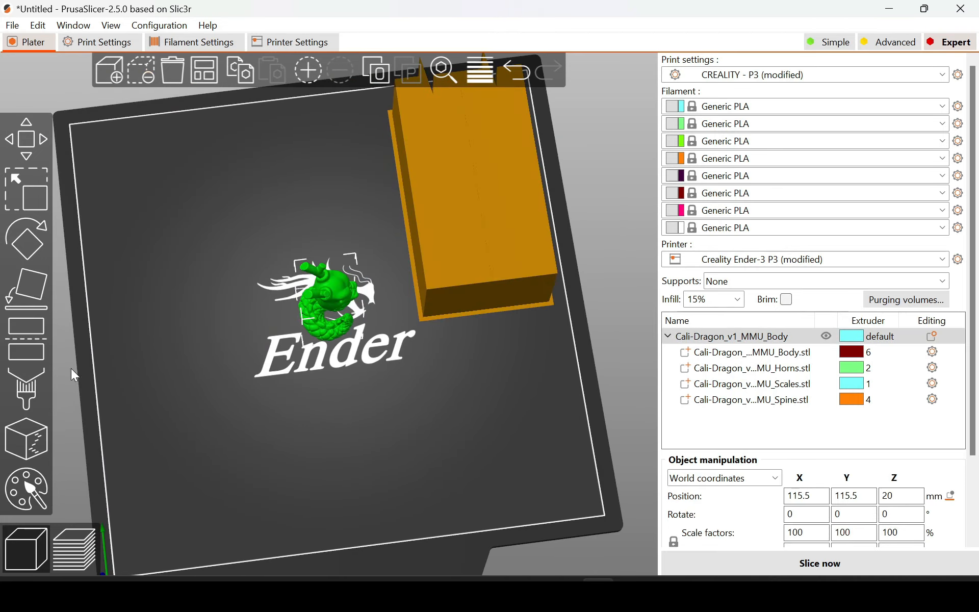
left_click(26, 245)
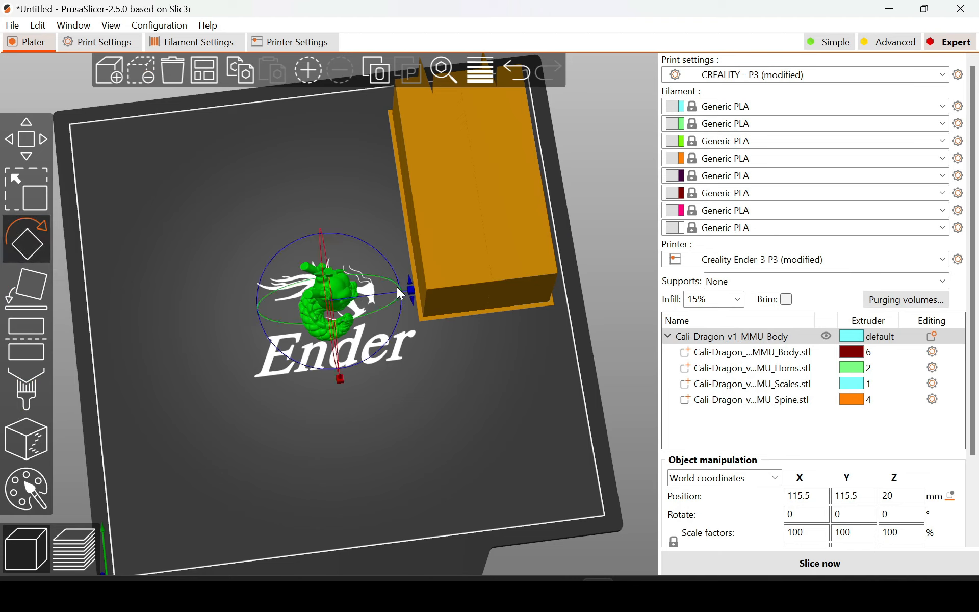
left_click_drag(405, 289, 336, 353)
left_click_drag(356, 441, 360, 421)
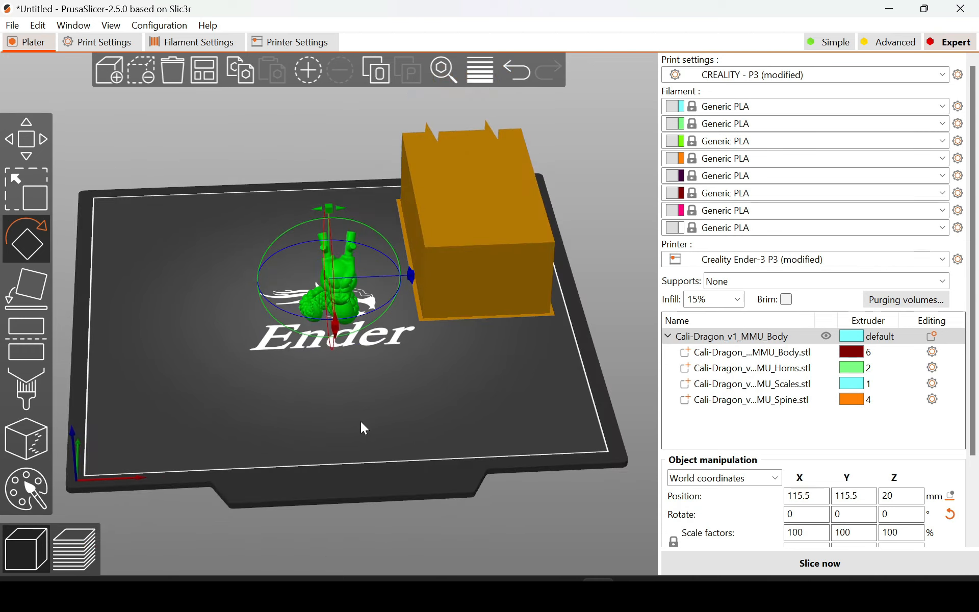
left_click(26, 139)
left_click(516, 391)
mouse_move(514, 387)
left_mouse_down()
mouse_move(493, 393)
mouse_move(505, 372)
left_mouse_up()
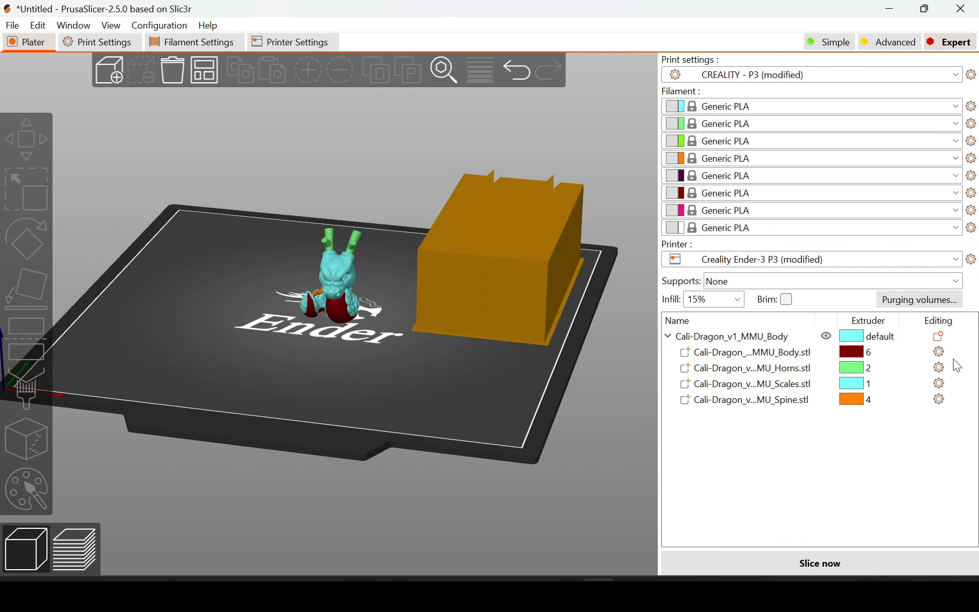
Examine the simplified and advanced purging volumes for each pair of tools, and close the dialog without changing them
left_click(910, 306)
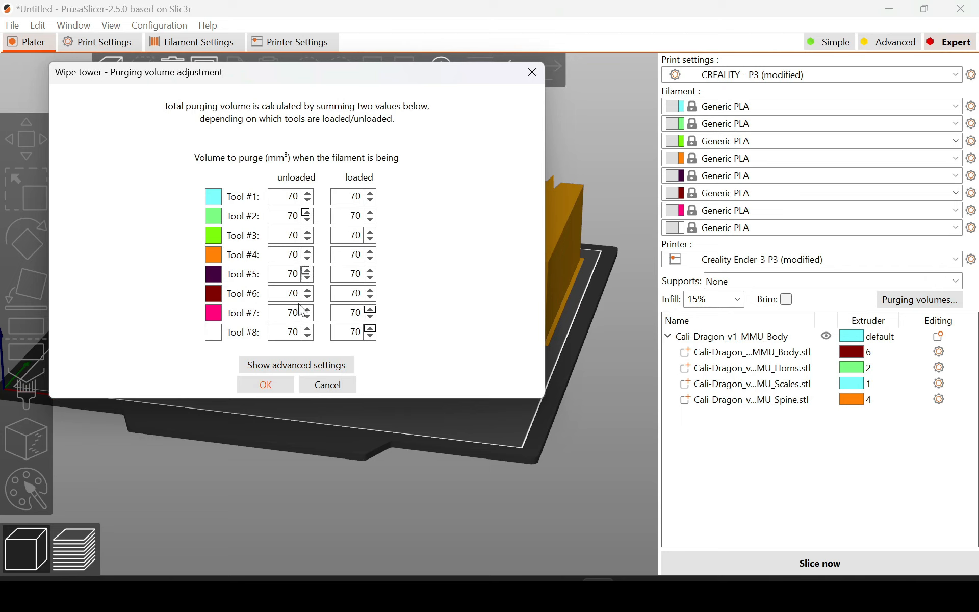
left_click(270, 365)
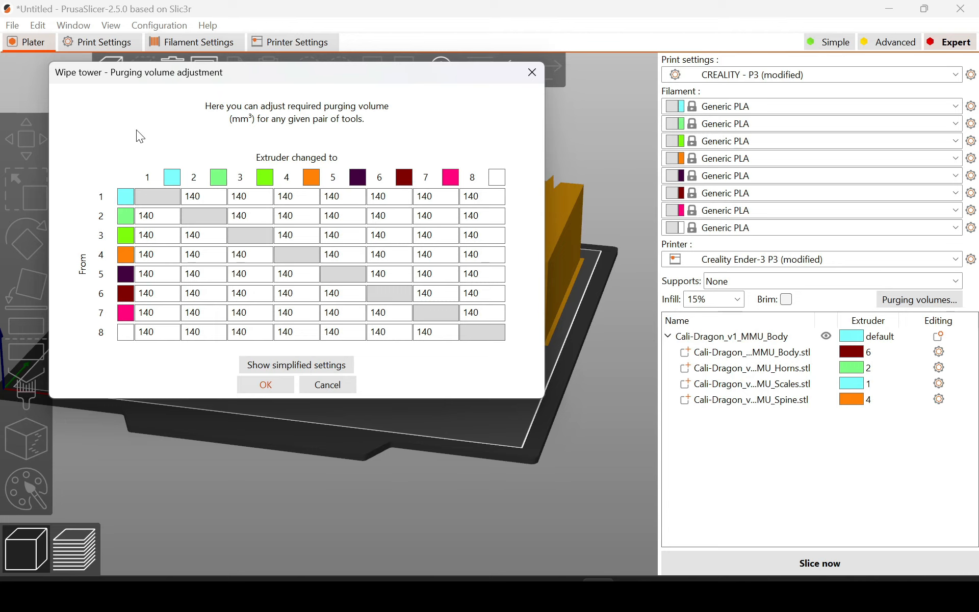
left_click_drag(209, 200, 167, 200)
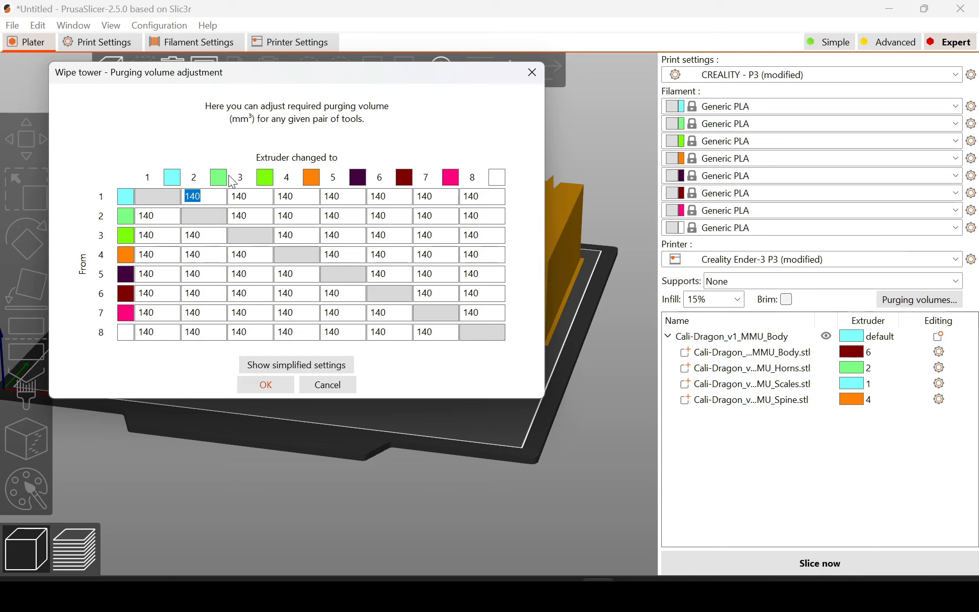
left_click(214, 192)
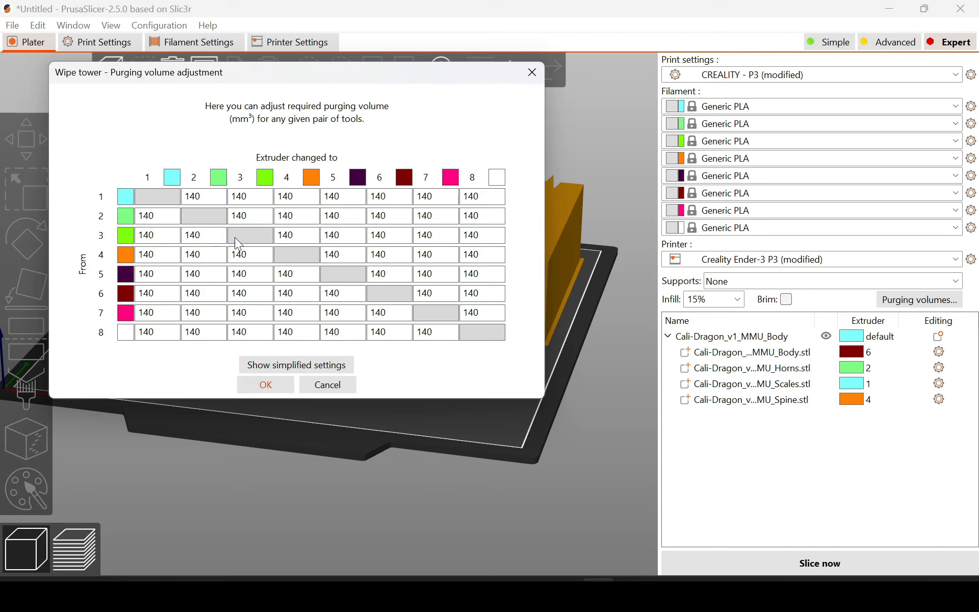
left_click(265, 385)
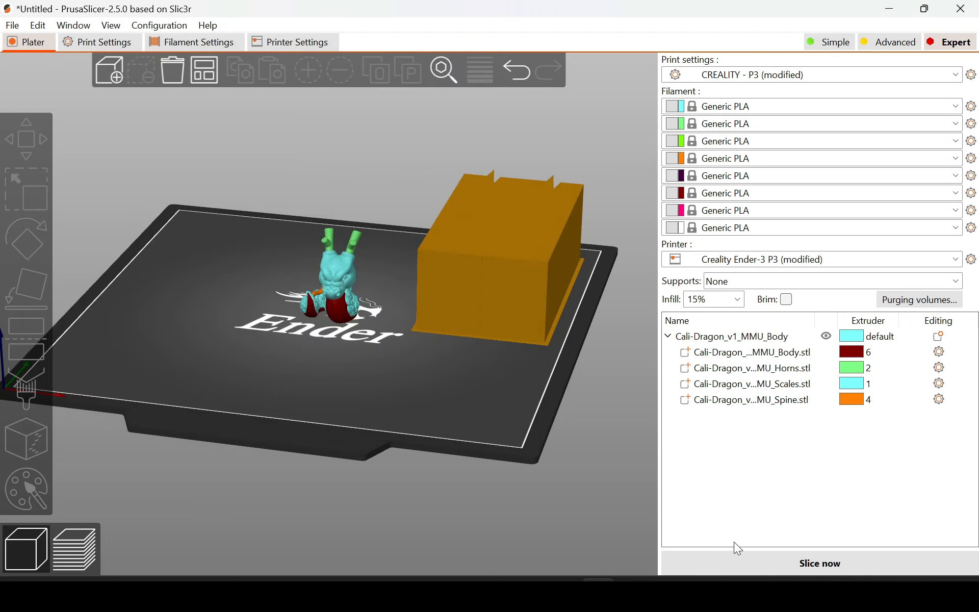
Slice the dragon together with its wipe tower and export the G-code for P2PP processing
left_click(751, 562)
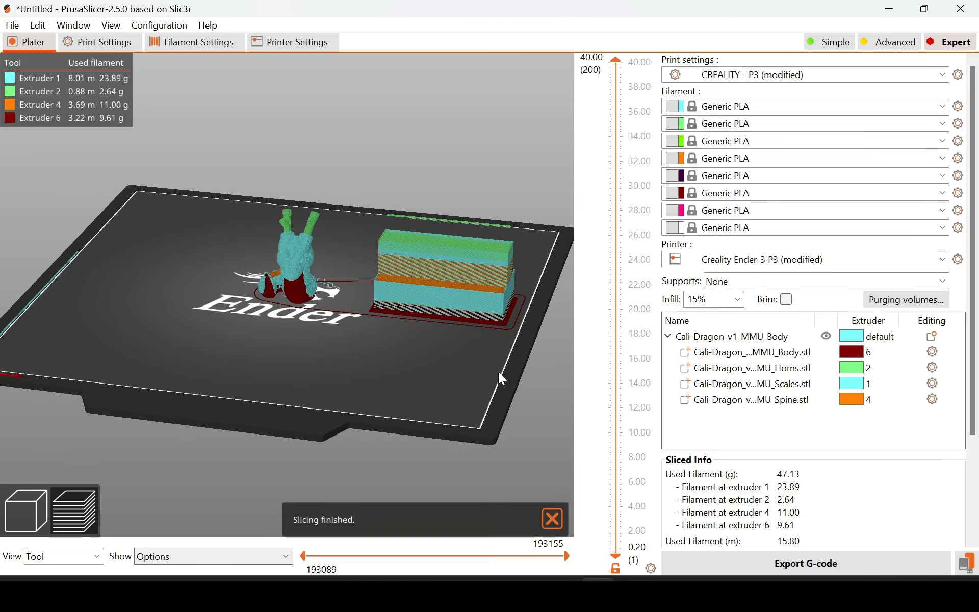
left_click_drag(448, 380, 436, 385)
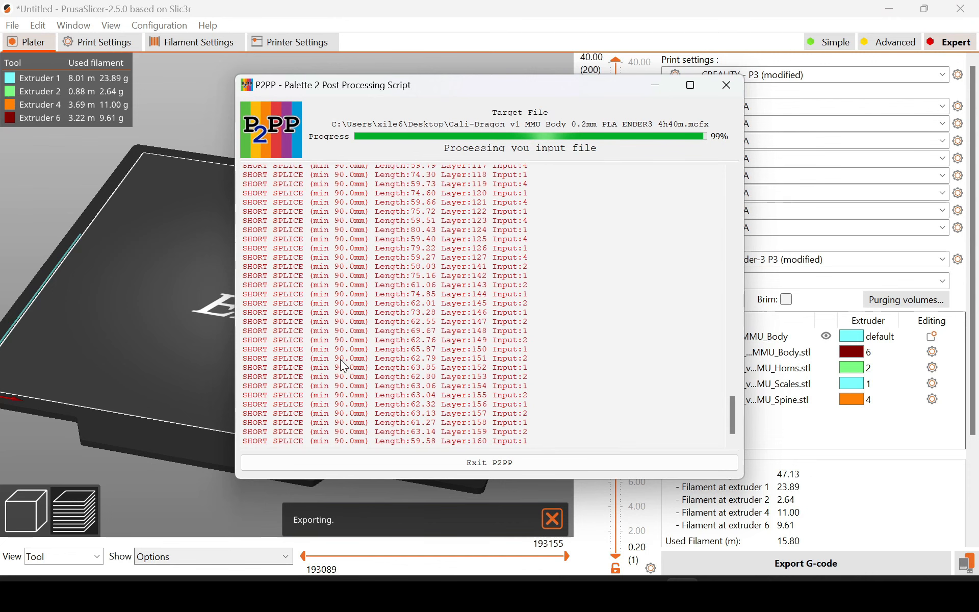
Read the P2PP report back through its splice list to the purge length line near its beginning, and exit P2PP
scroll(390, 393, "up", 15)
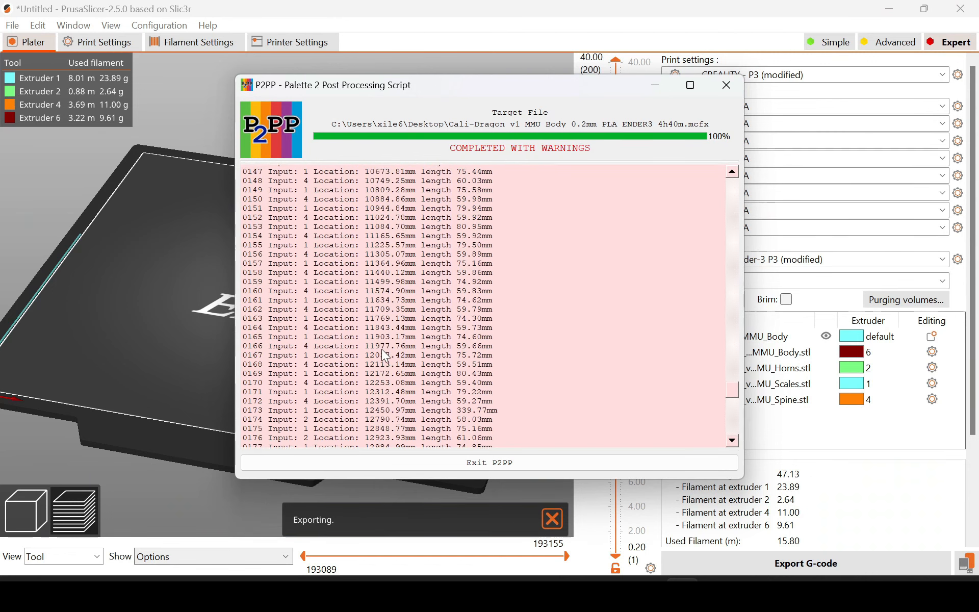
scroll(385, 355, "up", 20)
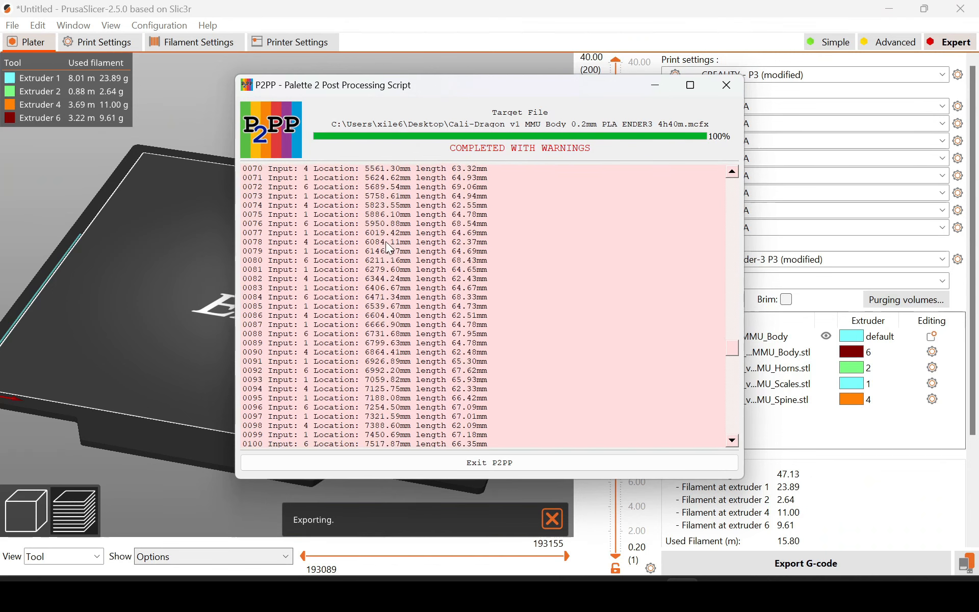
scroll(360, 219, "up", 20)
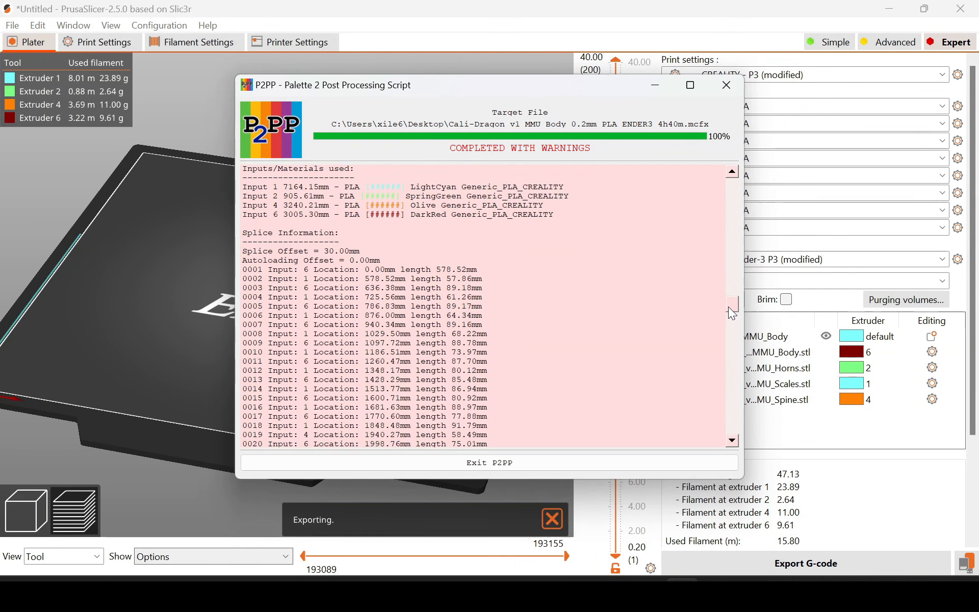
left_click_drag(728, 307, 714, 168)
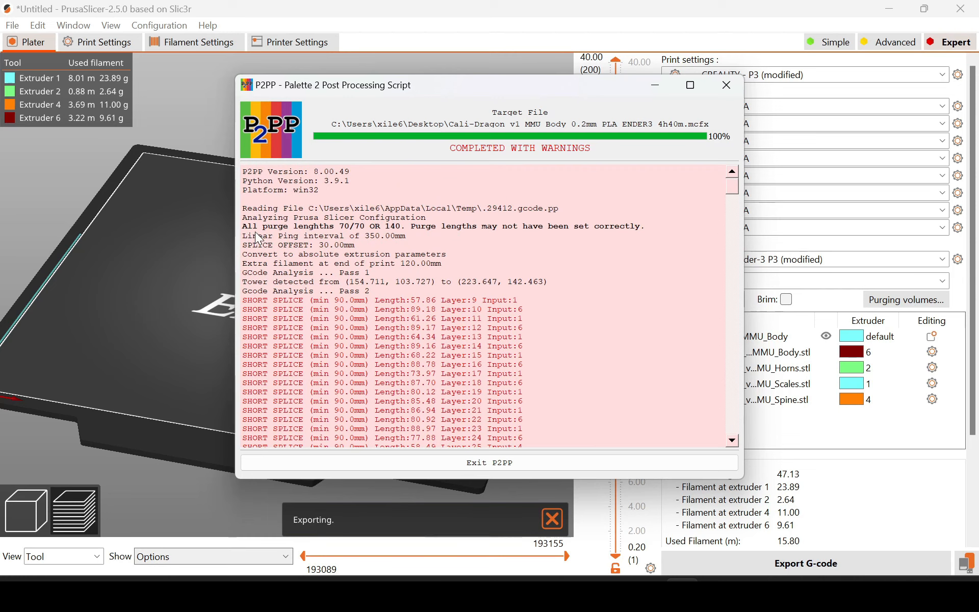
left_click_drag(248, 227, 395, 237)
left_click(470, 466)
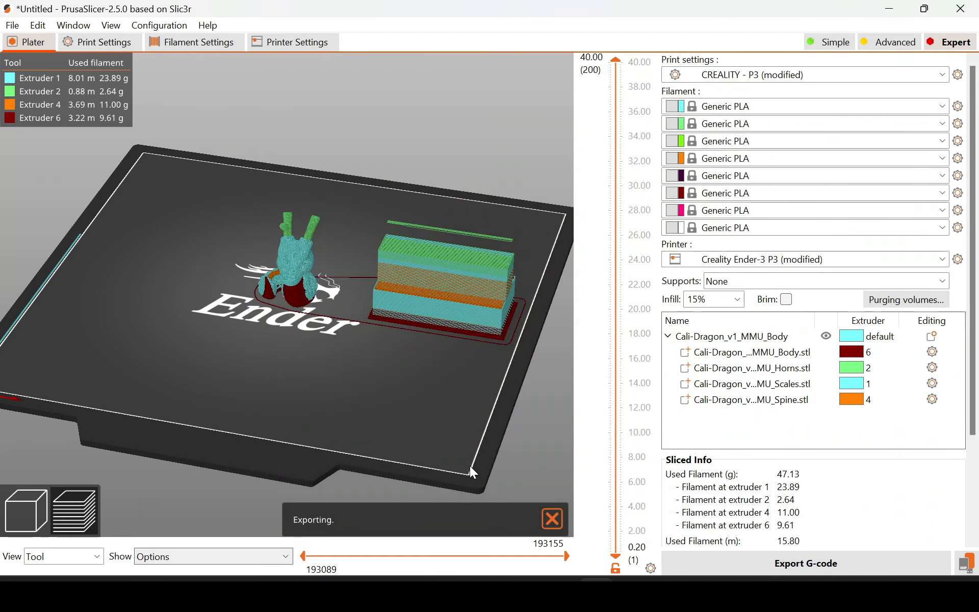
Set the advanced purging volume for the change from extruder 2 to extruder 1 to 280 mm³
left_click(896, 304)
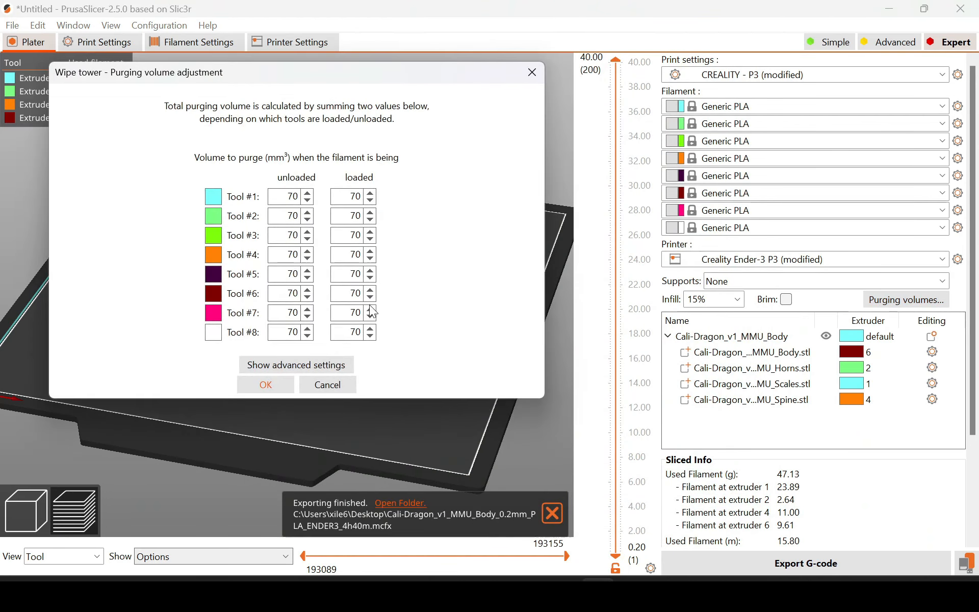
left_click(279, 367)
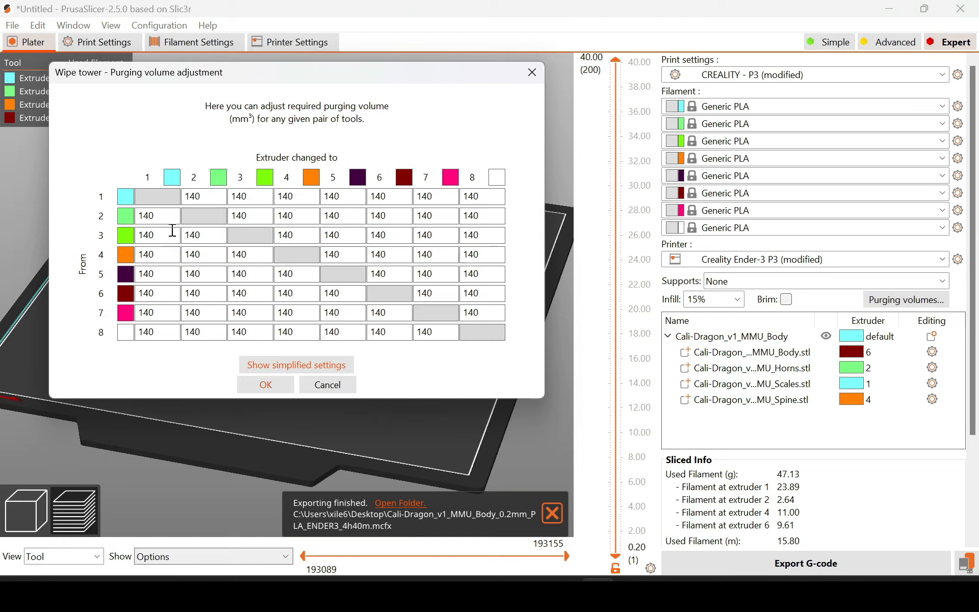
left_click(152, 216)
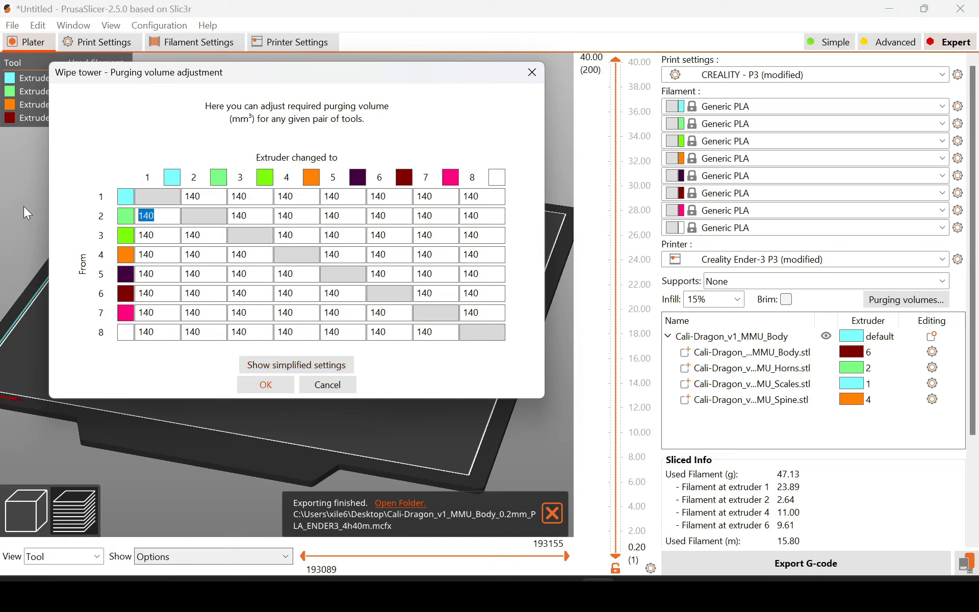
type("280")
Copy the value 280 into the remaining changes to extruder 1 and into those to extruder 2 from extruders 1, 3, 4, 6 and 7
left_click_drag(170, 216, 66, 224)
key("ctrl+c")
key("Tab")
key("ctrl+v")
key("Tab")
key("ctrl+v")
key("Tab")
key("ctrl+v")
key("Tab")
key("ctrl+v")
key("Tab")
key("ctrl+v")
key("ctrl+v")
key("Tab")
key("ctrl+v")
key("Tab")
key("ctrl+v")
key("Tab")
key("ctrl+v")
key("Tab")
key("ctrl+v")
key("Tab")
key("Tab")
key("ctrl+v")
key("Tab")
key("ctrl+v")
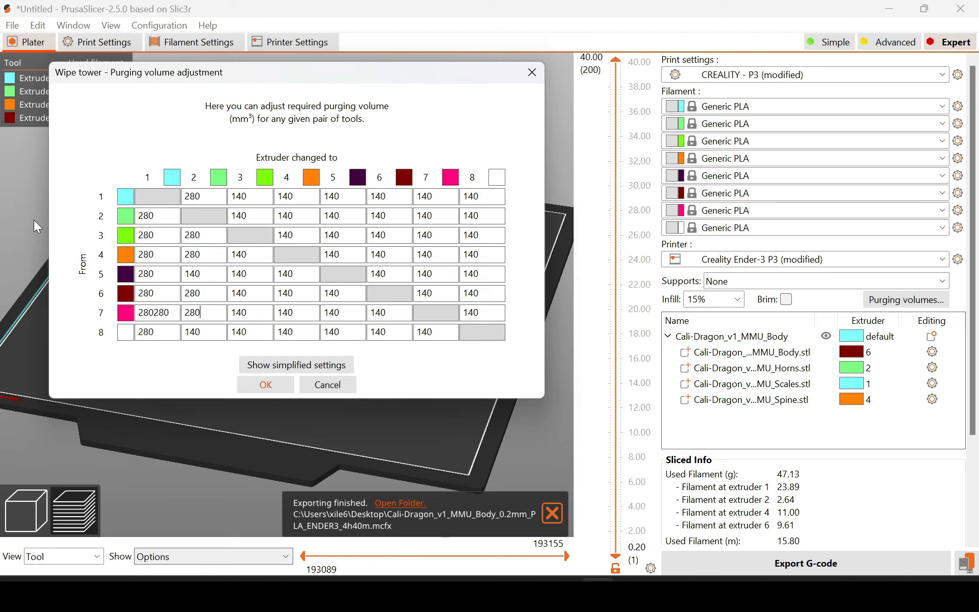
Fill in 280 for the change from extruder 8 to 2, the changes to extruder 3, and those from extruders 1–3 to extruder 4
key("ctrl+v")
key("Tab")
key("ctrl+v")
key("Tab")
key("ctrl+v")
key("Tab")
key("ctrl+v")
key("Tab")
key("ctrl+v")
key("Tab")
key("ctrl+v")
key("Tab")
key("ctrl+v")
key("Tab")
key("ctrl+v")
key("Tab")
key("ctrl+v")
key("Tab")
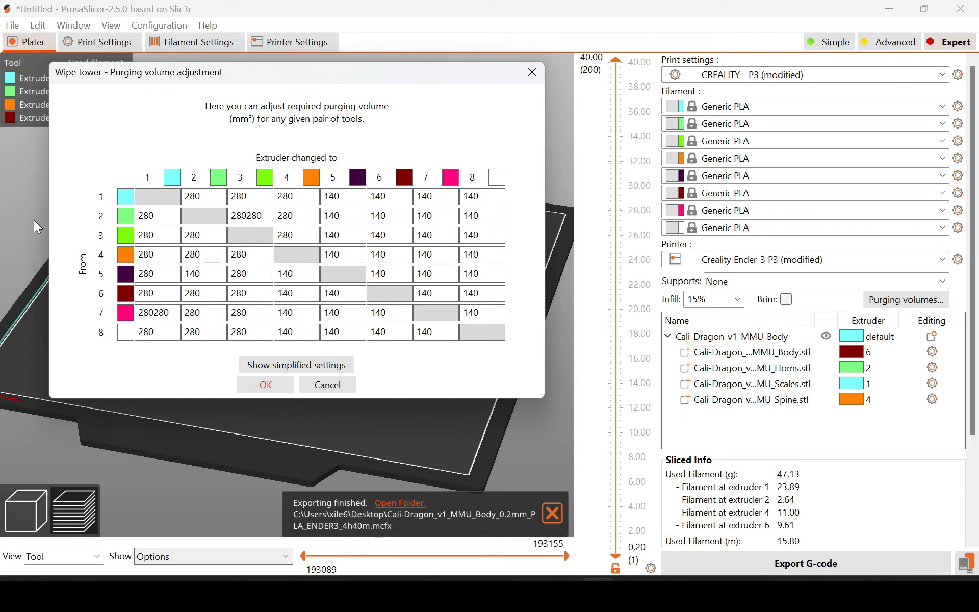
Fill in 280 for the remaining changes to extruder 4 and for all changes to extruder 5
key("ctrl+v")
key("Tab")
key("Tab")
key("ctrl+v")
key("Tab")
key("ctrl+v")
key("Tab")
key("ctrl+v")
key("Tab")
key("ctrl+v")
key("Tab")
key("ctrl+v")
key("Tab")
key("ctrl+v")
key("Tab")
key("ctrl+v")
key("Tab")
key("ctrl+v")
key("Tab")
key("ctrl+v")
key("Tab")
key("ctrl+v")
key("Tab")
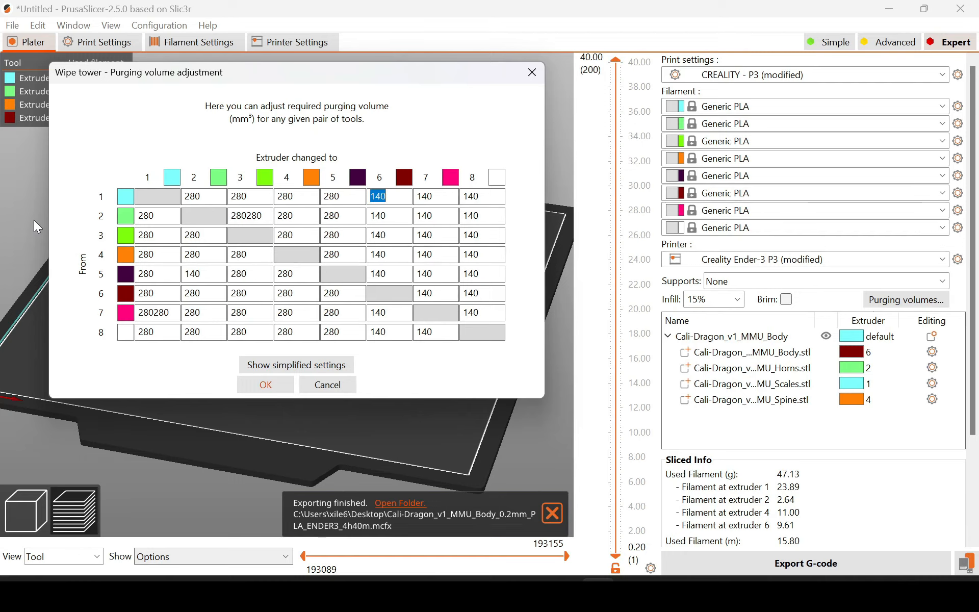
Fill in 280 for all purging volumes of changes to extruder 6
key("ctrl+v")
key("Tab")
key("ctrl+v")
key("Tab")
key("ctrl+v")
key("Tab")
key("ctrl+v")
key("Tab")
key("ctrl+v")
key("Tab")
key("Tab")
key("ctrl+v")
key("Tab")
key("ctrl+v")
key("Tab")
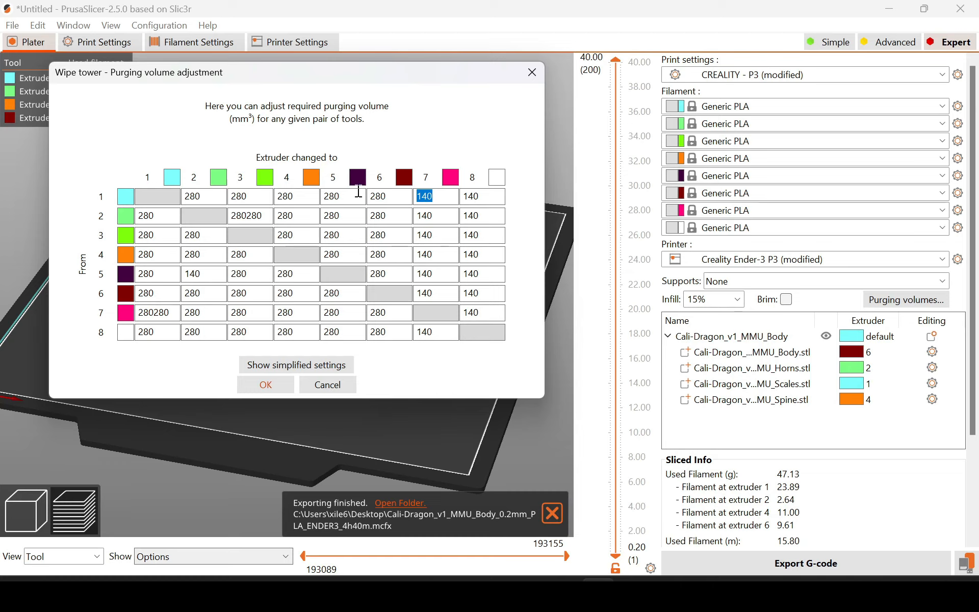
Correct the doubled purging volumes from extruder 2 to 3 and 7 to 1, and set extruder 5 to 2, all to 280
left_click(172, 310)
left_click_drag(263, 219, 250, 221)
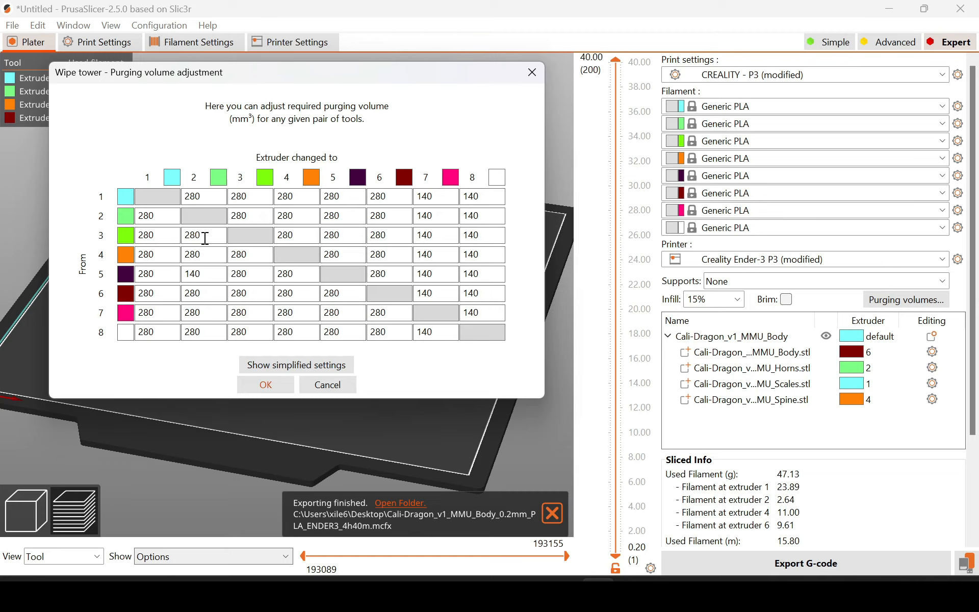
left_click_drag(206, 274, 141, 281)
type("280")
Set the purging volume from extruder 5 to 8 to 300 and from 8 to 5 to 22, and accept the table
double_click(485, 271)
type("300")
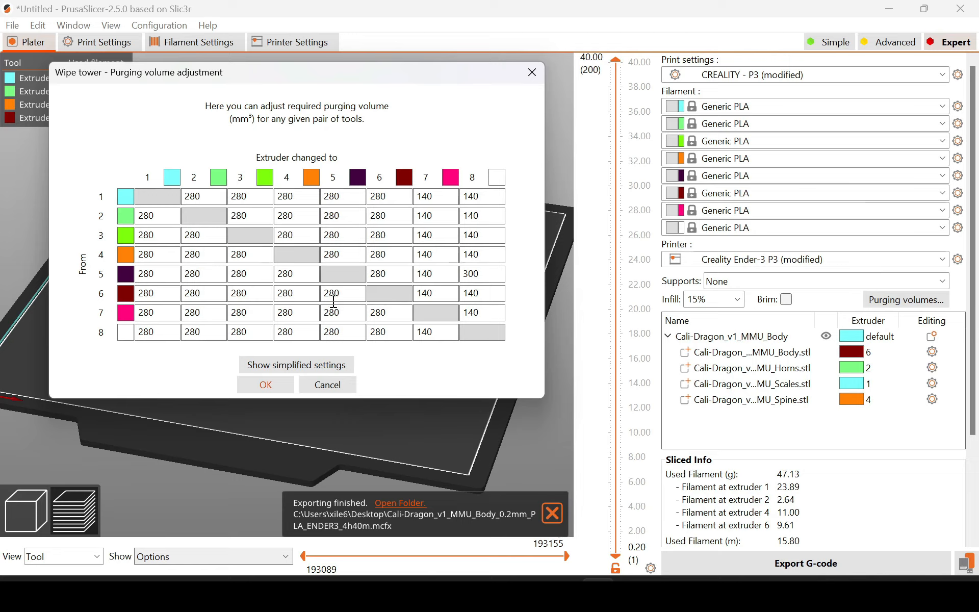
left_click_drag(352, 335, 291, 331)
type("22")
left_click(267, 384)
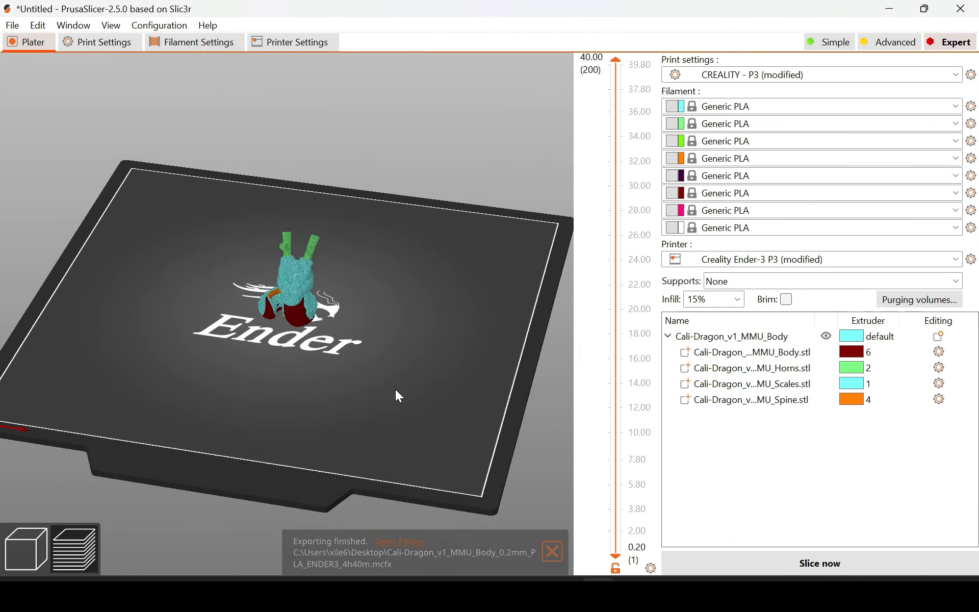
Slice the dragon with the adjusted purging volumes and inspect the wipe tower from several angles
left_click(820, 564)
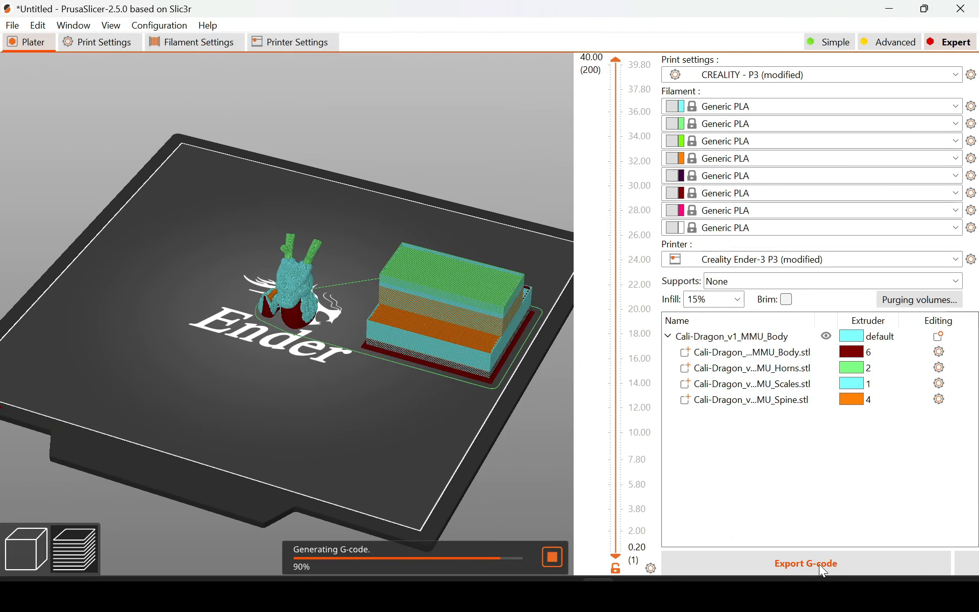
left_click_drag(437, 419, 459, 318)
left_click_drag(362, 396, 421, 296)
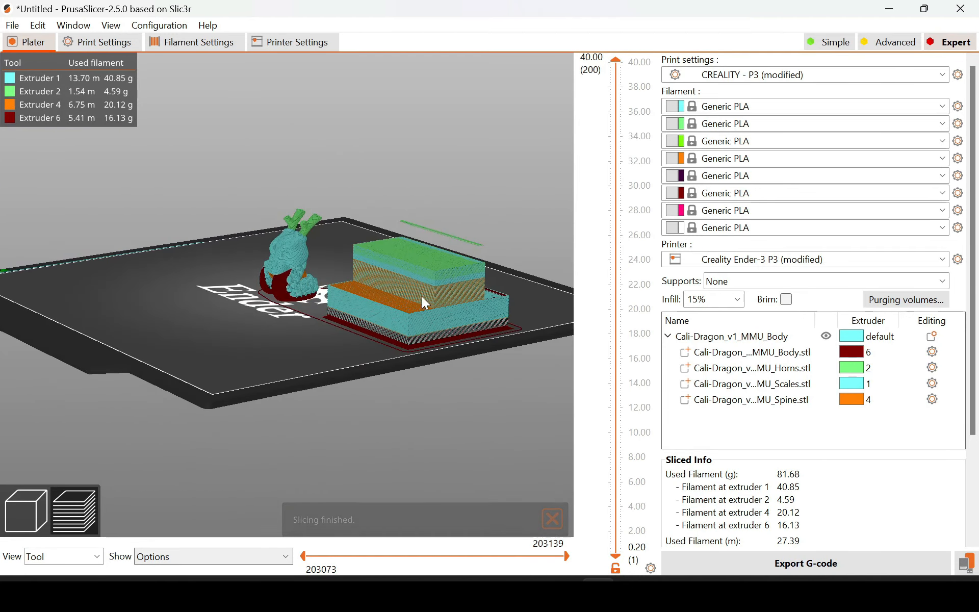
left_click_drag(420, 240, 458, 206)
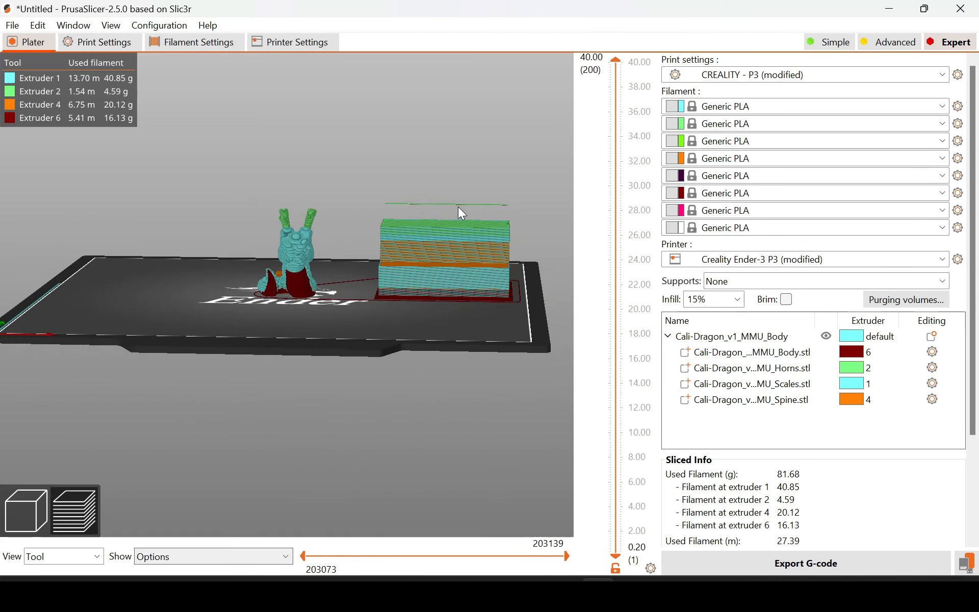
left_click_drag(370, 270, 368, 398)
Export the G-code as Cali-Dragon_v1_MMU_Body_0.2mm_PLA_ENDER3_6h2m.mcfx, review the P2PP print summary and splice information, and exit P2PP
left_click(757, 564)
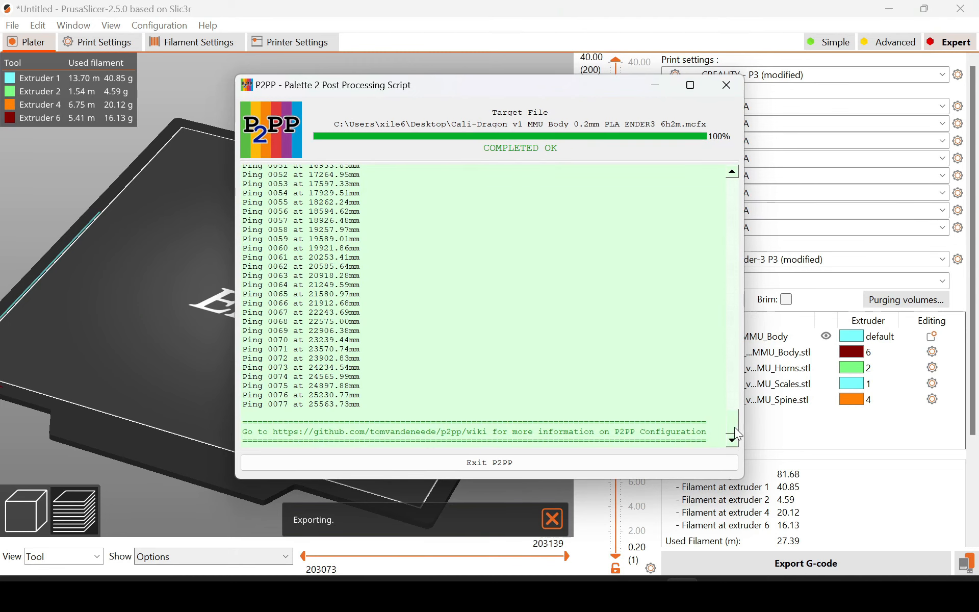
left_click_drag(736, 434, 739, 209)
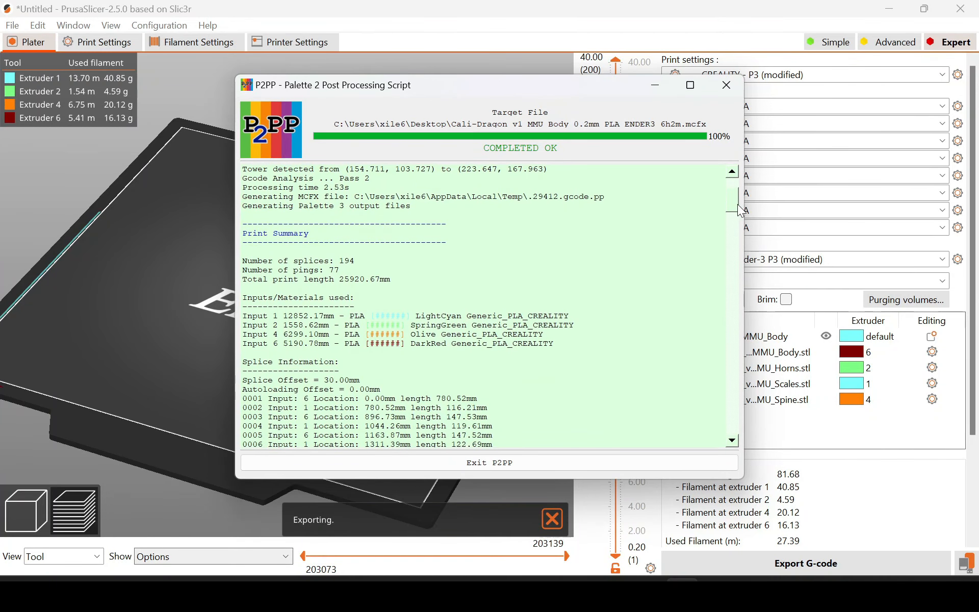
left_click(477, 465)
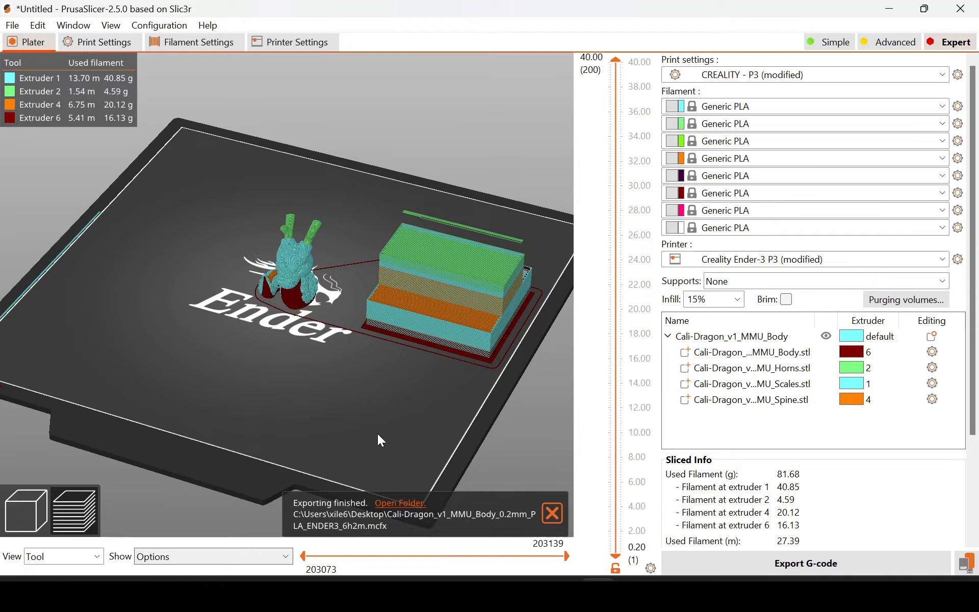
left_click_drag(361, 430, 382, 433)
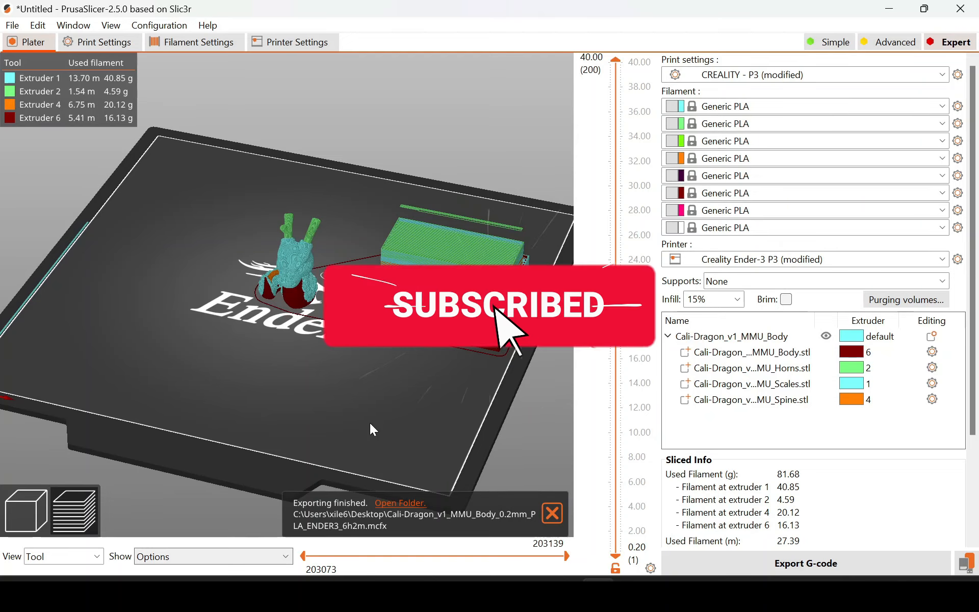